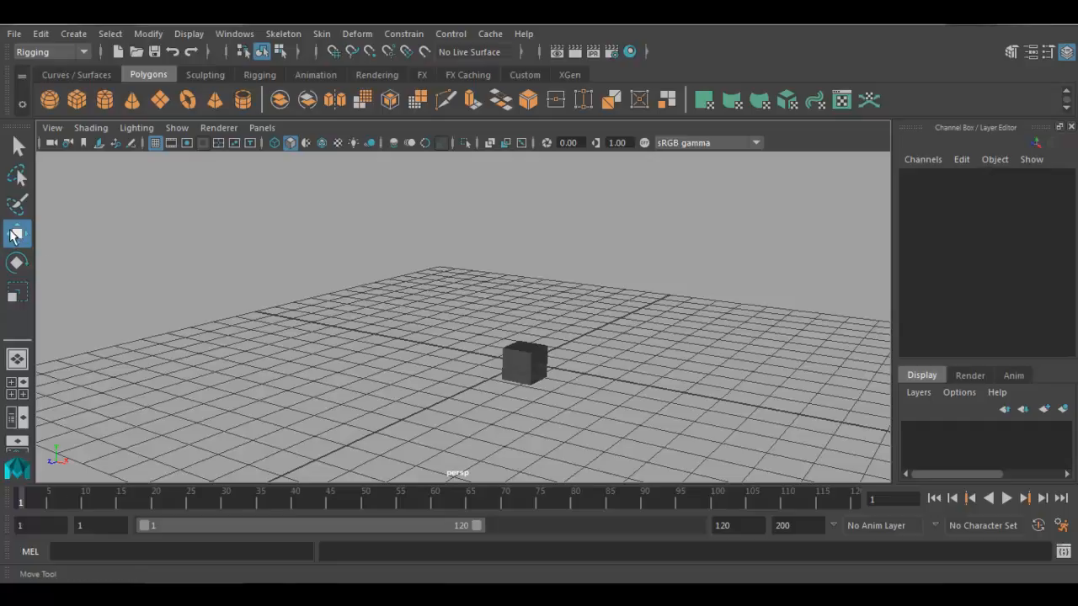
# - Move the cube with the Move tool to about X -0.24, Y 2.66 and Z -4.82, then deselect it
pyautogui.click(14, 235)
pyautogui.moveTo(385, 281); pyautogui.dragTo(612, 394)
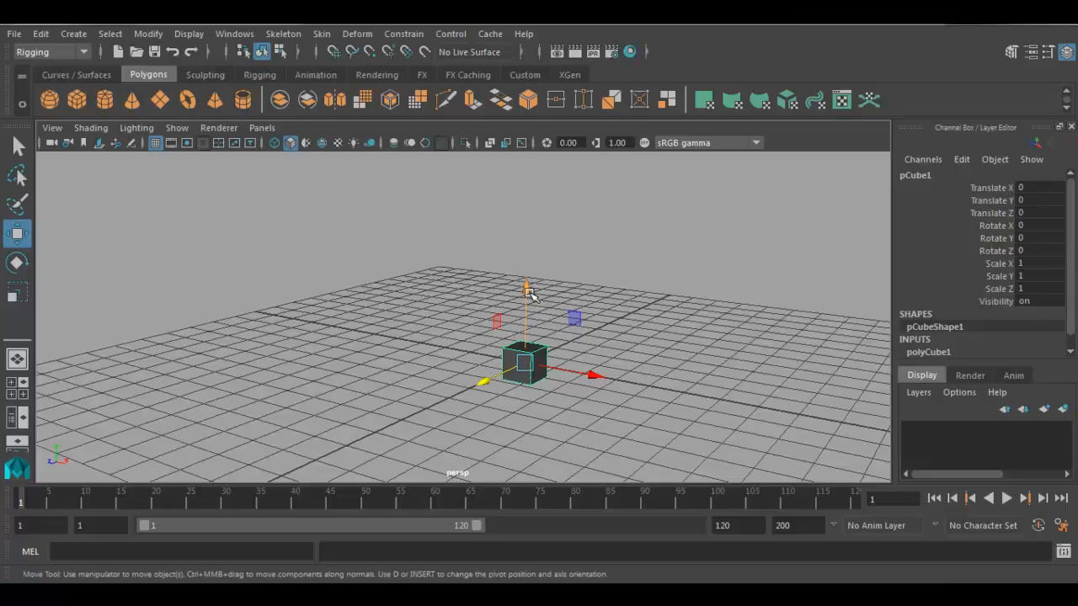
pyautogui.moveTo(528, 291); pyautogui.dragTo(552, 205)
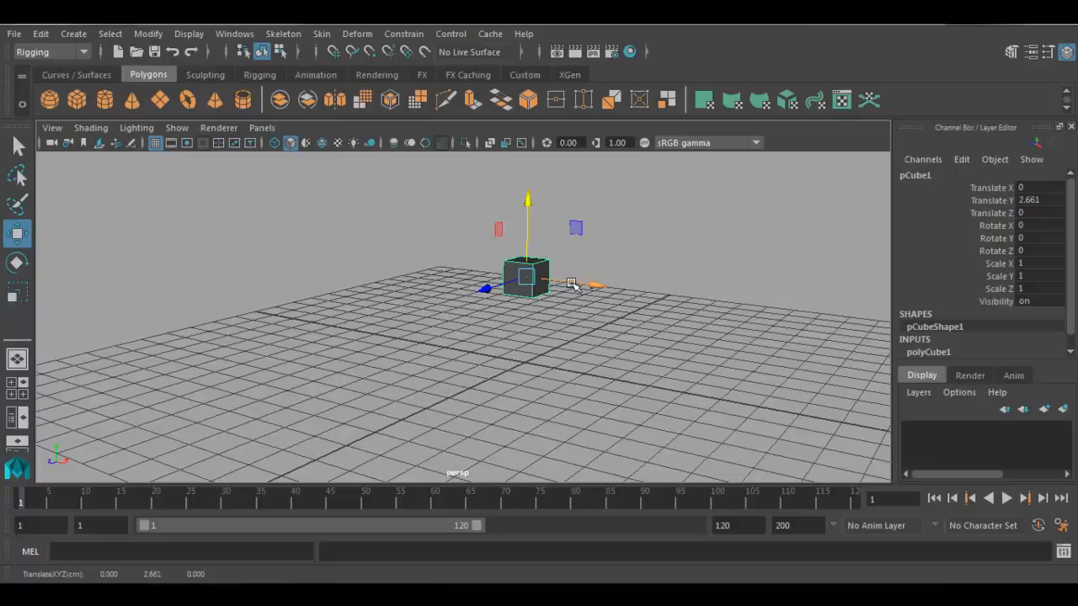
pyautogui.moveTo(571, 285); pyautogui.dragTo(557, 326)
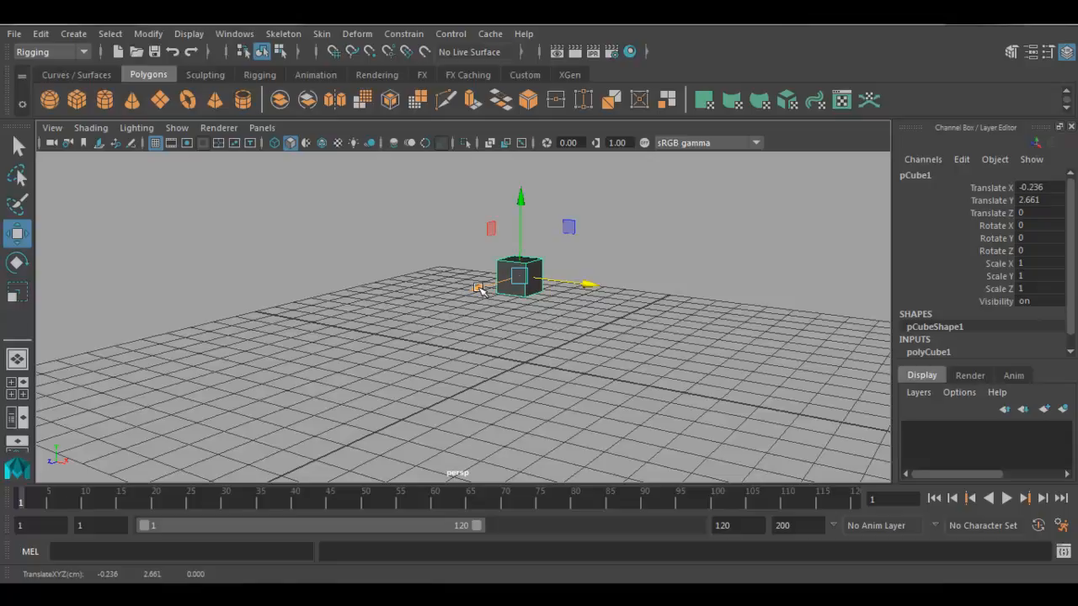
pyautogui.moveTo(478, 289); pyautogui.dragTo(580, 311)
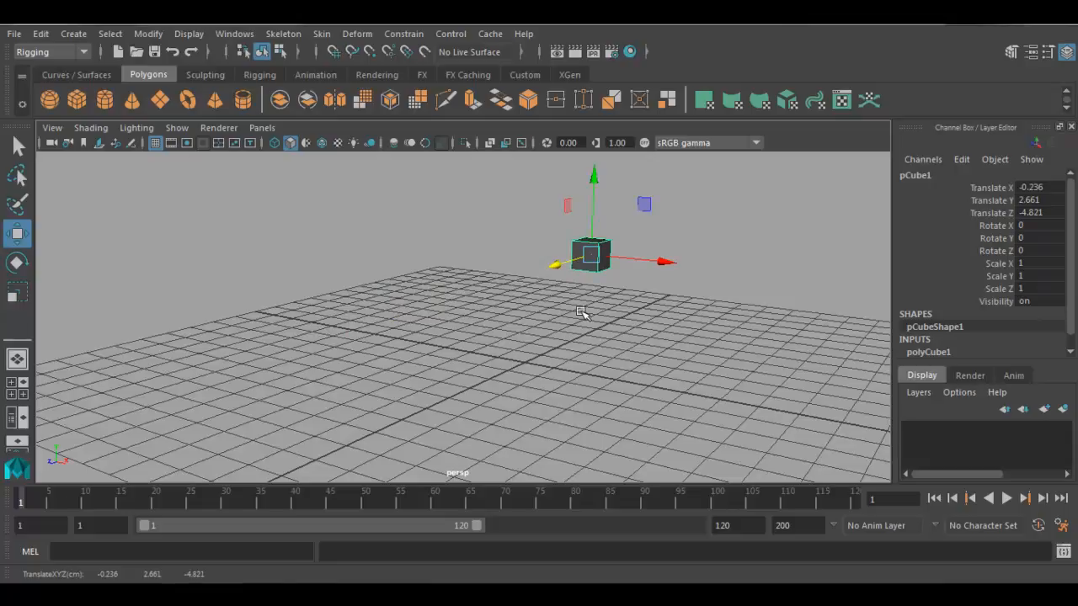
pyautogui.click(1033, 188)
pyautogui.click(1033, 201)
pyautogui.click(1037, 213)
pyautogui.click(619, 342)
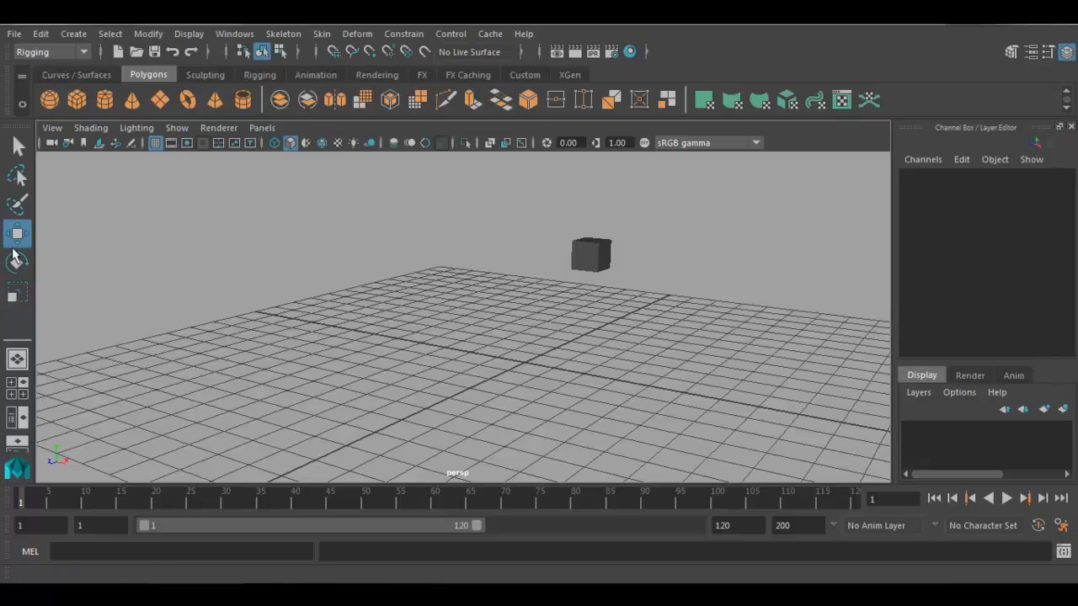
# - Rotate the cube freely around its axes to about 108° in X, -2.5° in Y and 2.7° in Z
pyautogui.press('e')
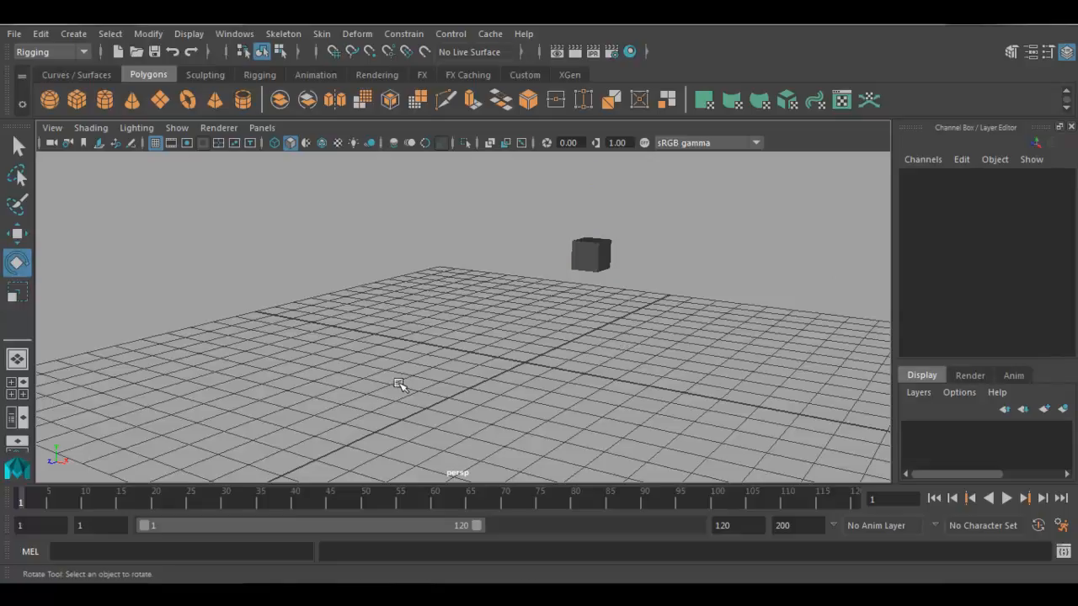
pyautogui.moveTo(484, 192); pyautogui.dragTo(692, 331)
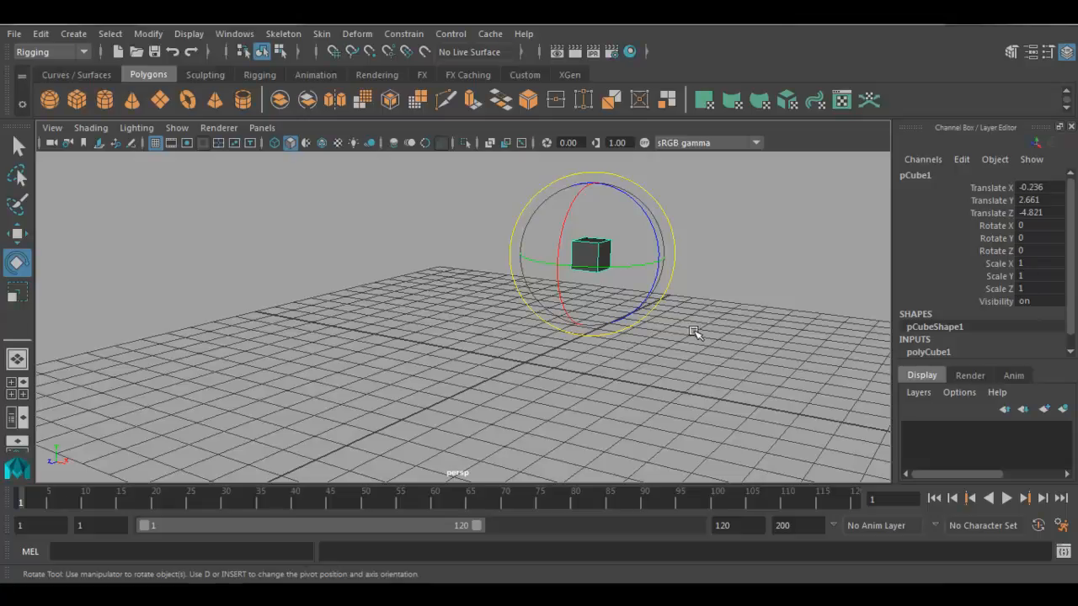
pyautogui.press('f')
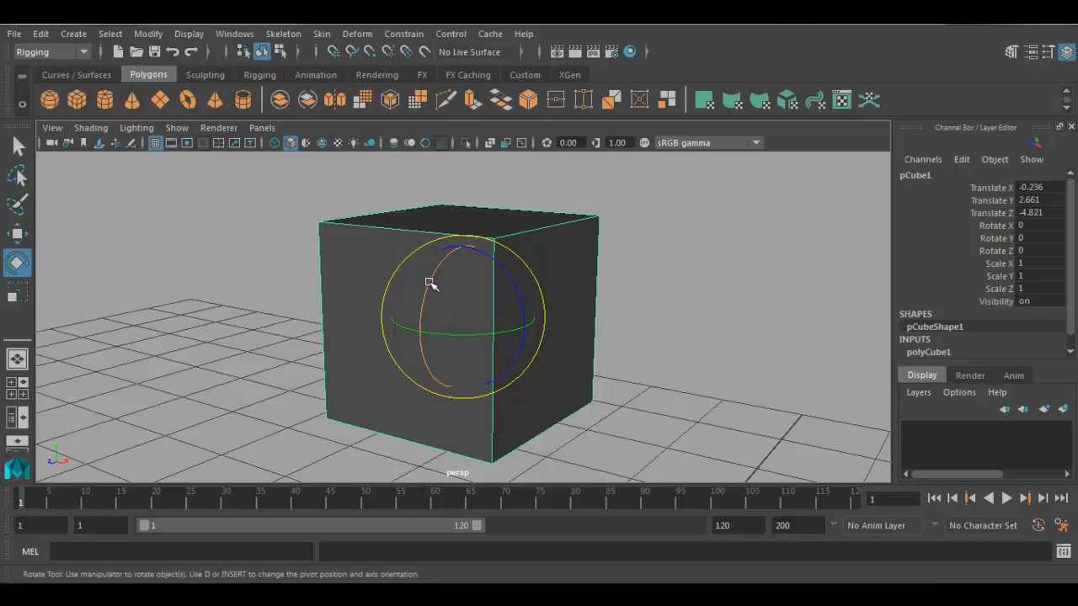
pyautogui.moveTo(430, 282); pyautogui.dragTo(425, 341)
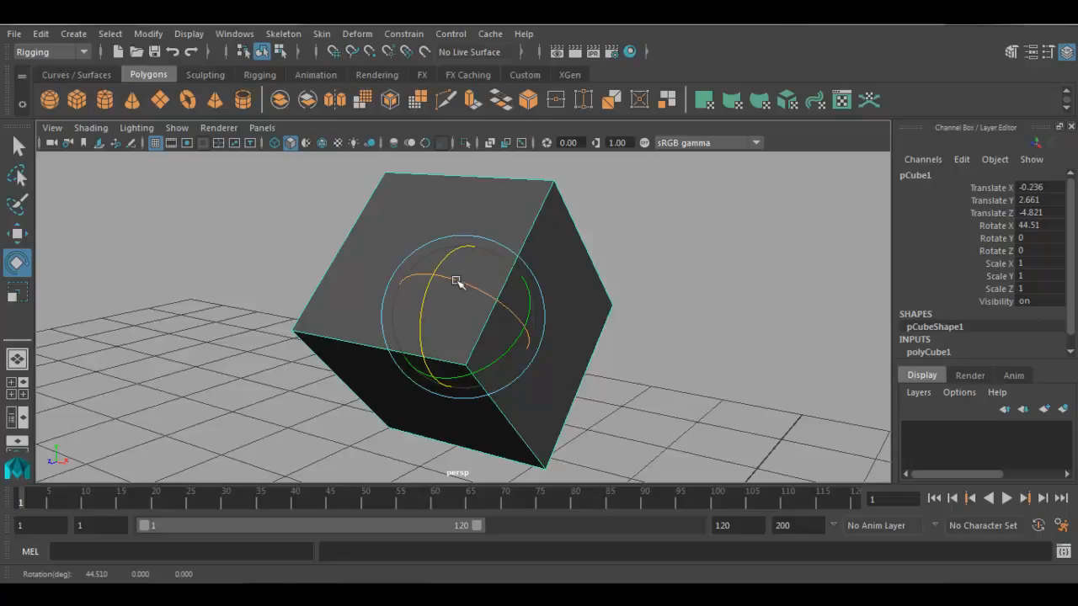
pyautogui.moveTo(455, 280); pyautogui.dragTo(507, 304)
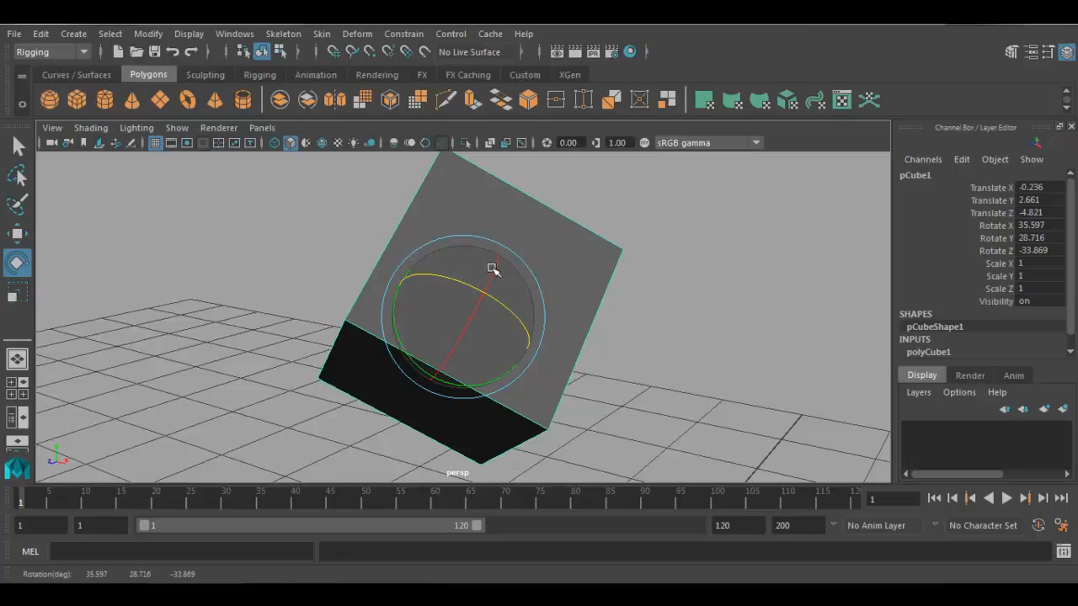
pyautogui.moveTo(490, 267); pyautogui.dragTo(463, 314)
pyautogui.moveTo(469, 248); pyautogui.dragTo(475, 340)
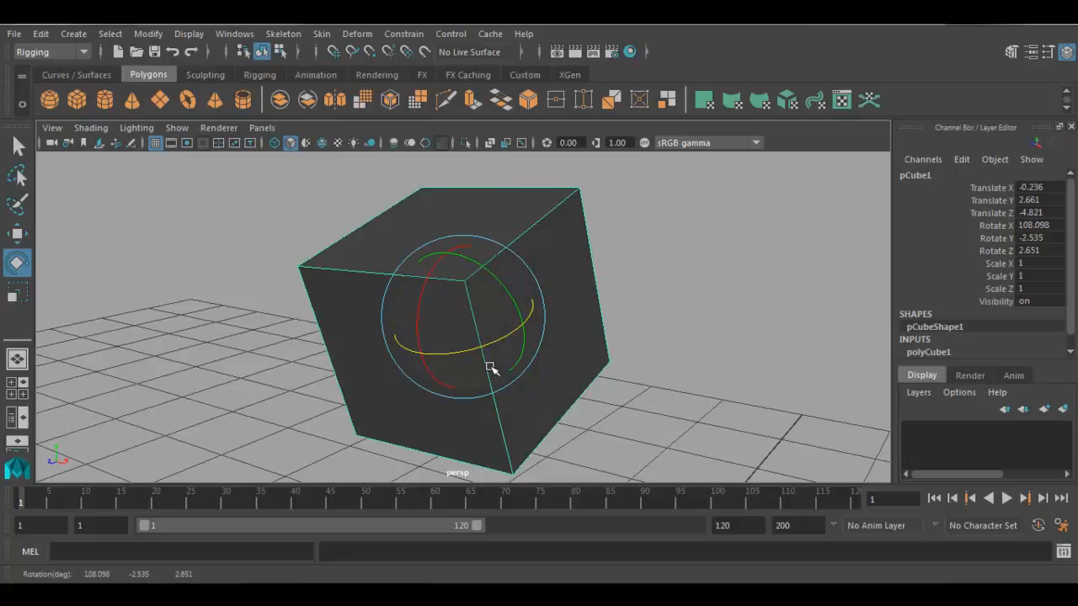
# - Set the cube's X, Y and Z rotation to 0 and deselect it
pyautogui.click(1042, 226)
pyautogui.click(1042, 238)
pyautogui.click(1042, 250)
pyautogui.click(1002, 250)
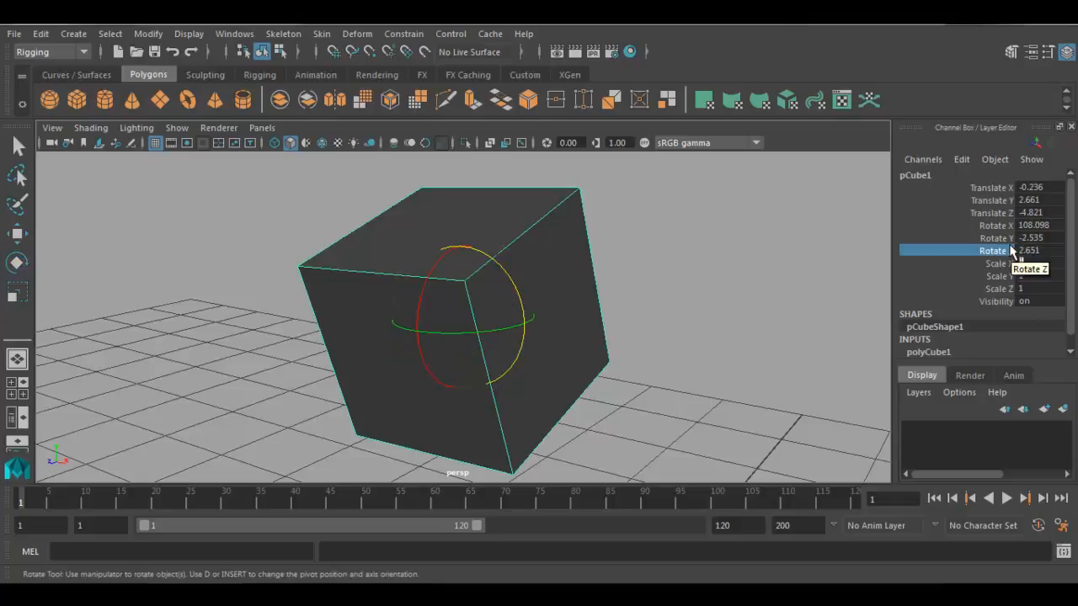
pyautogui.moveTo(1034, 225); pyautogui.dragTo(1042, 249)
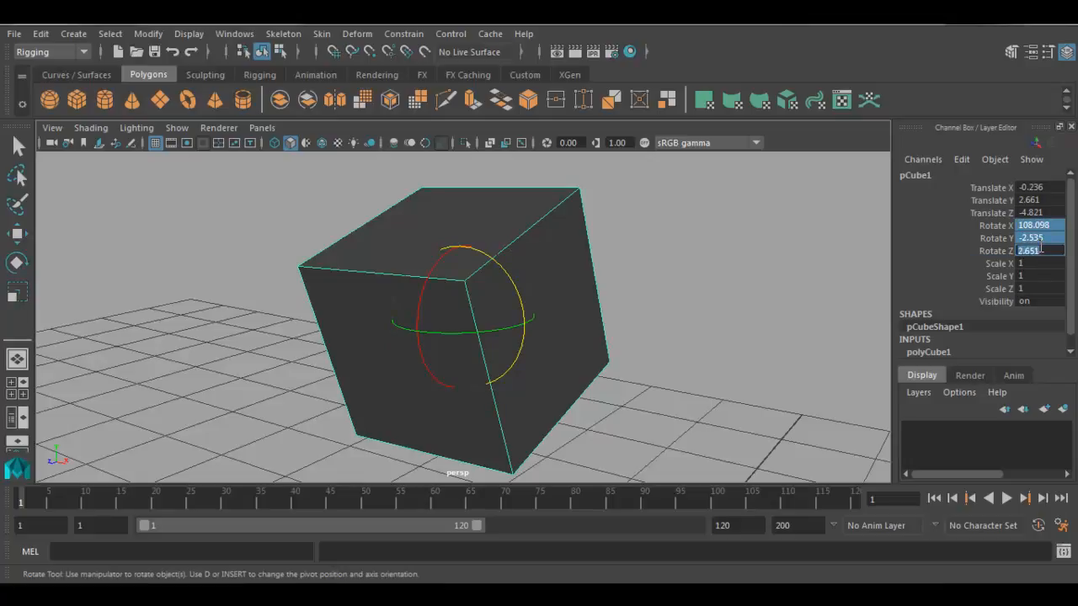
pyautogui.write('0')
pyautogui.press('Return')
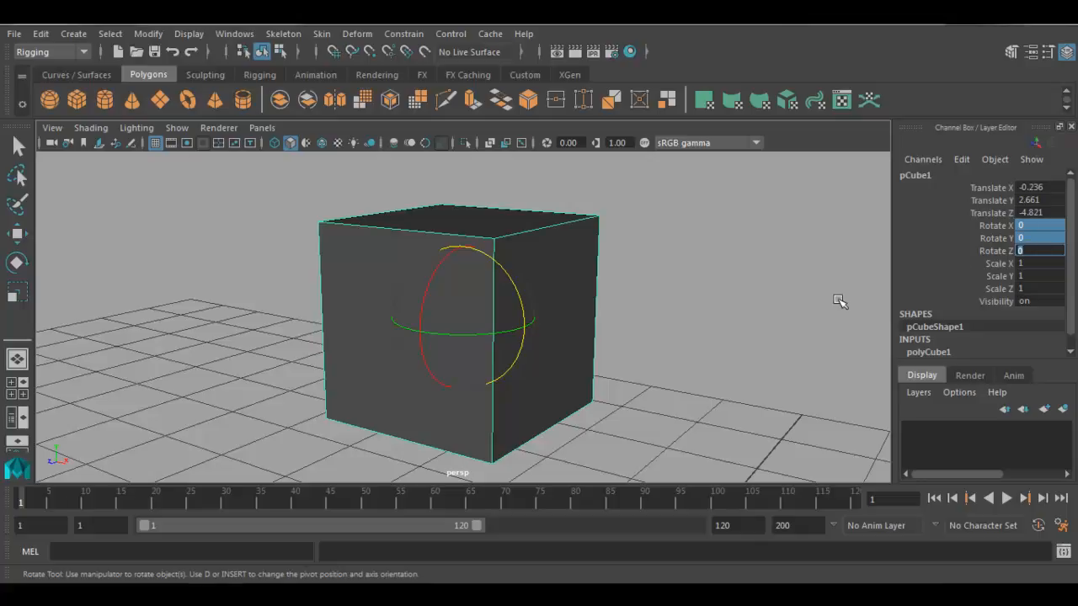
pyautogui.click(221, 368)
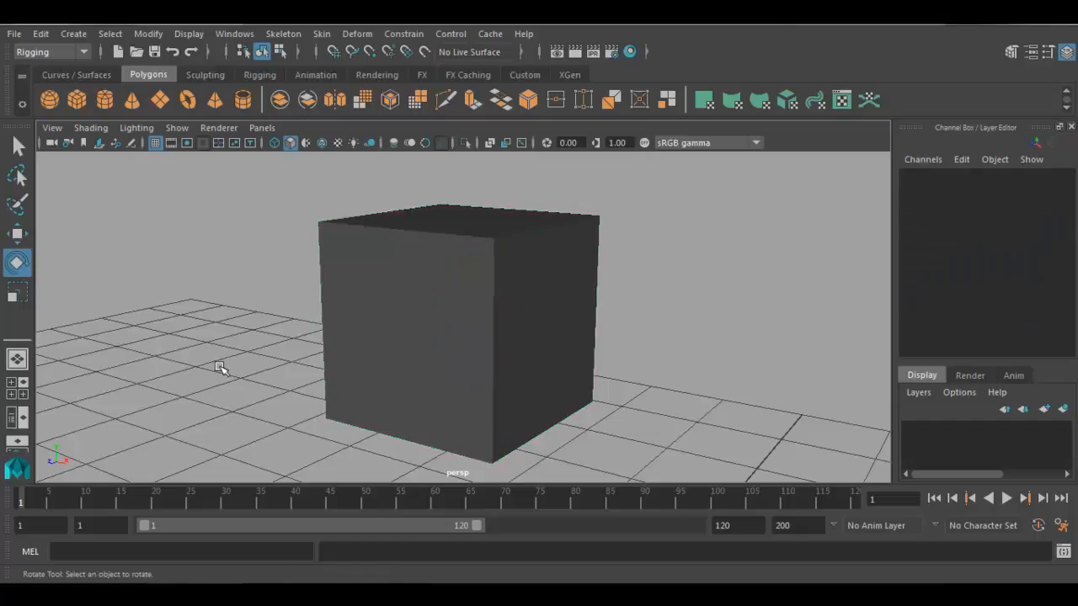
# - Scale the cube one axis at a time to about 5.48 in X, 6.6 in Y and 6.35 in Z
pyautogui.click(17, 292)
pyautogui.scroll(-5, 208, 369)
pyautogui.moveTo(308, 237); pyautogui.dragTo(581, 384)
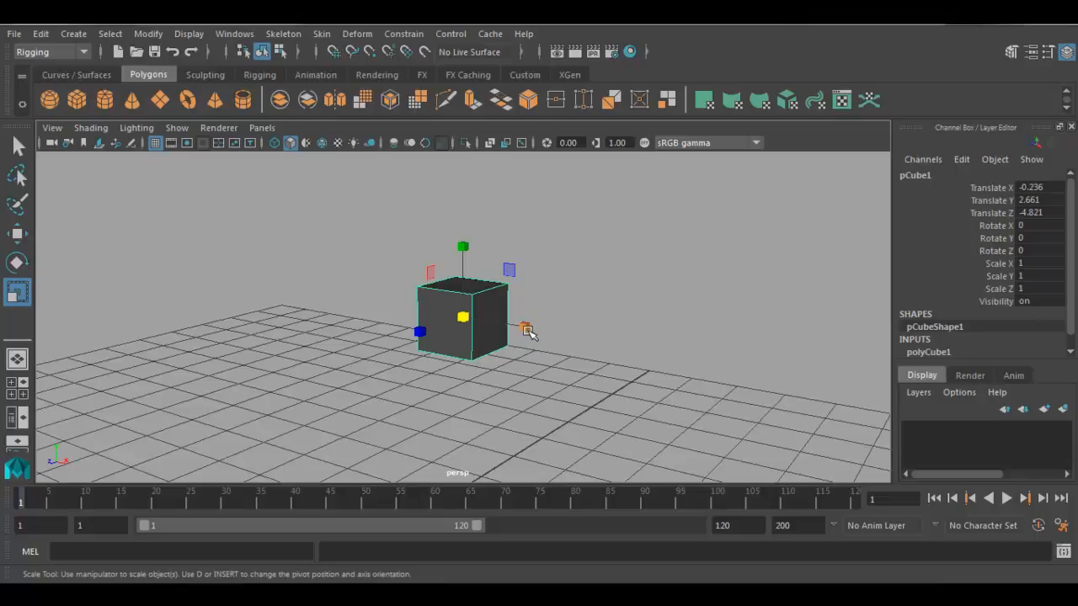
pyautogui.moveTo(528, 333); pyautogui.dragTo(889, 440)
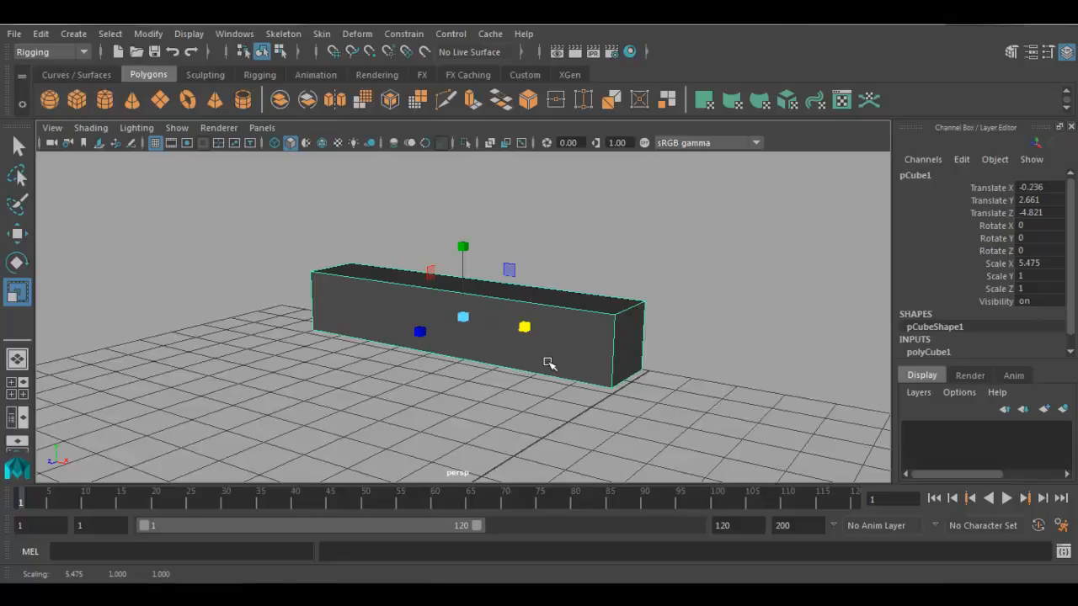
pyautogui.scroll(-1, 548, 364)
pyautogui.scroll(-2, 547, 364)
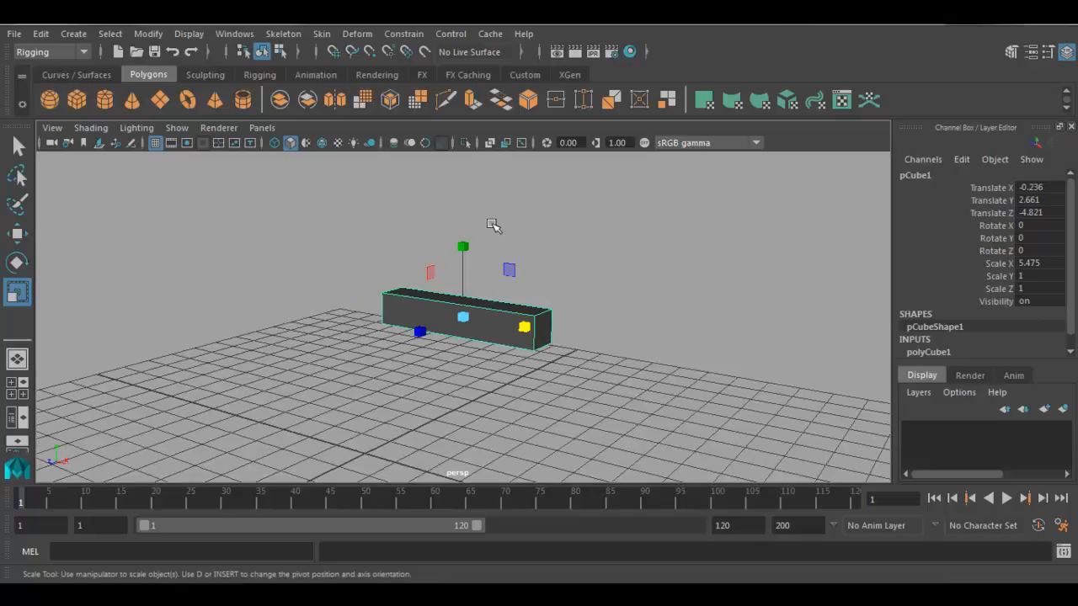
pyautogui.moveTo(468, 246); pyautogui.dragTo(468, 82)
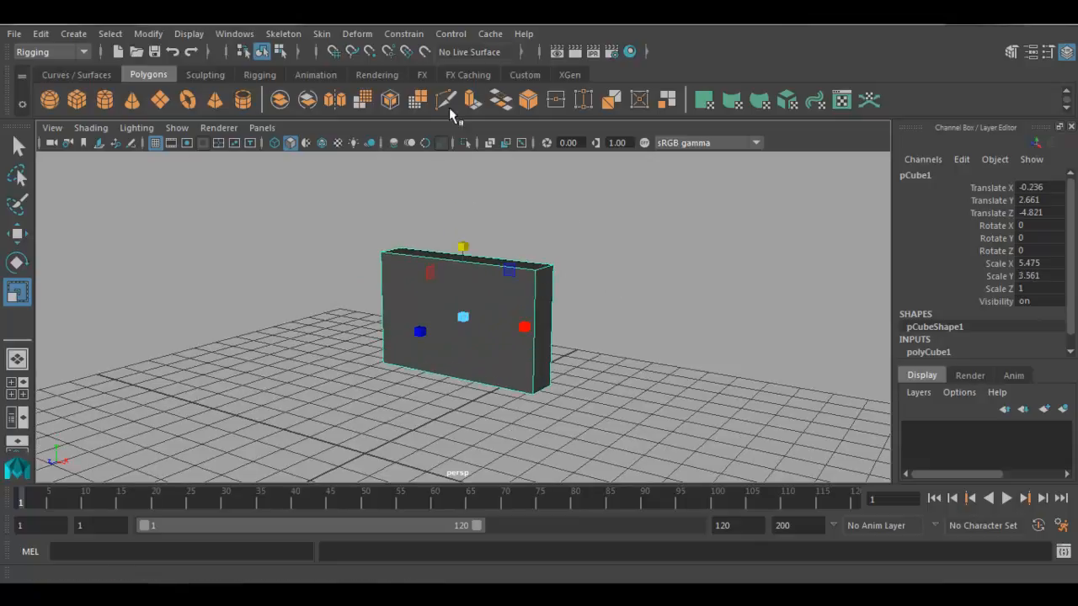
pyautogui.moveTo(464, 242); pyautogui.dragTo(474, 184)
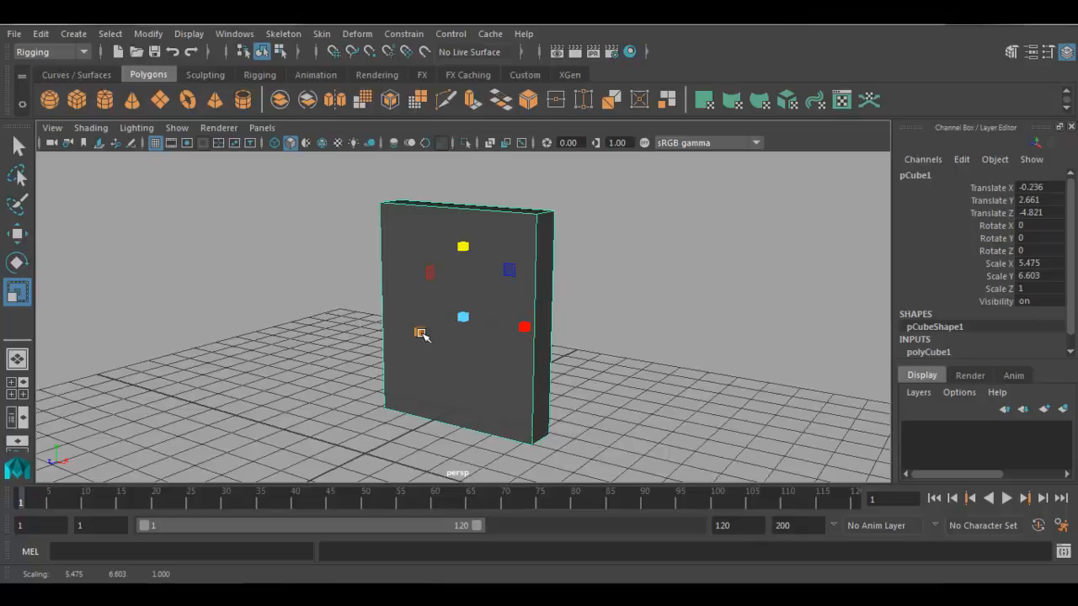
pyautogui.moveTo(422, 333); pyautogui.dragTo(421, 333)
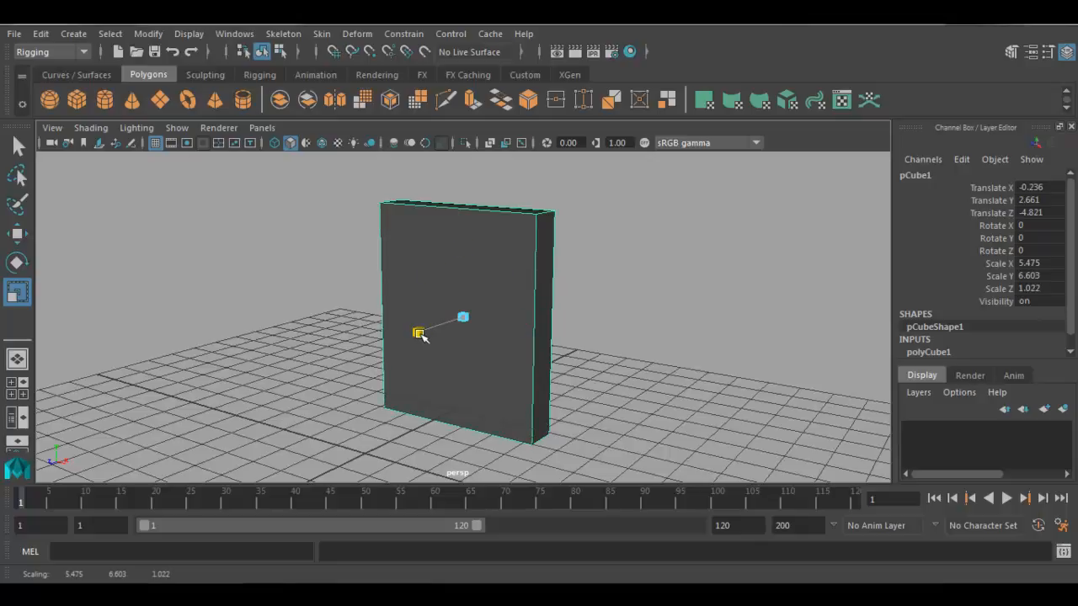
pyautogui.moveTo(420, 335); pyautogui.dragTo(24, 501)
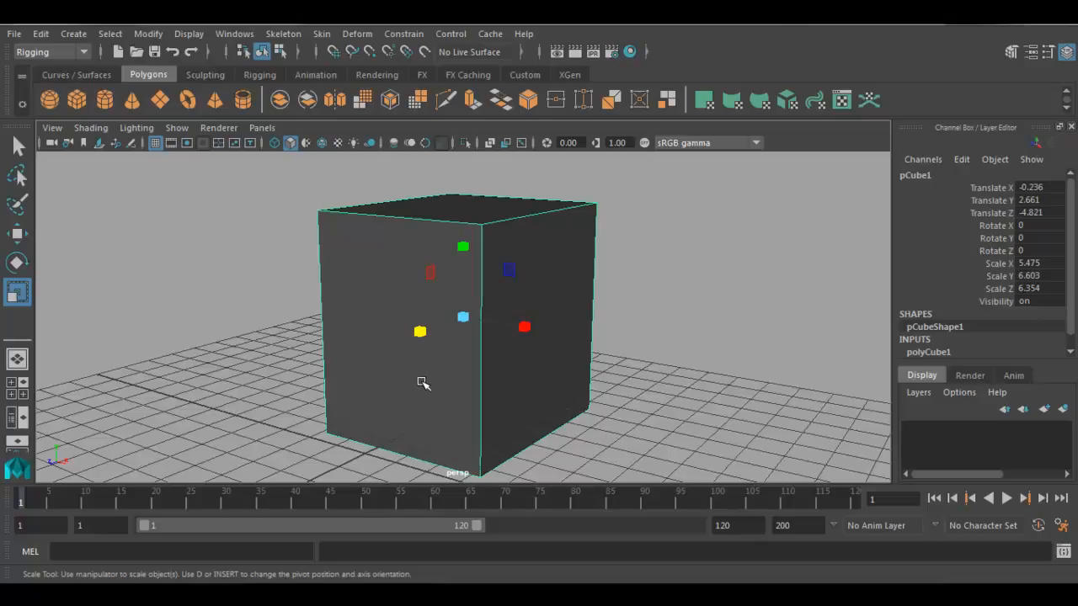
# - Set the cube's X, Y and Z scale to 1 and deselect it
pyautogui.moveTo(1052, 263); pyautogui.dragTo(1046, 289)
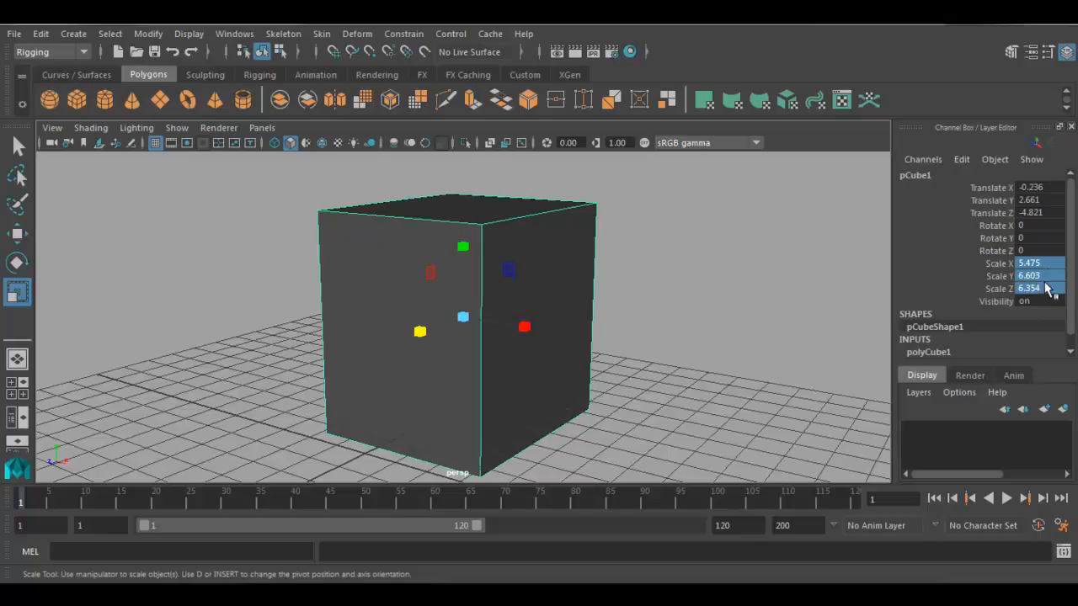
pyautogui.doubleClick(1046, 288)
pyautogui.write('1')
pyautogui.press('Return')
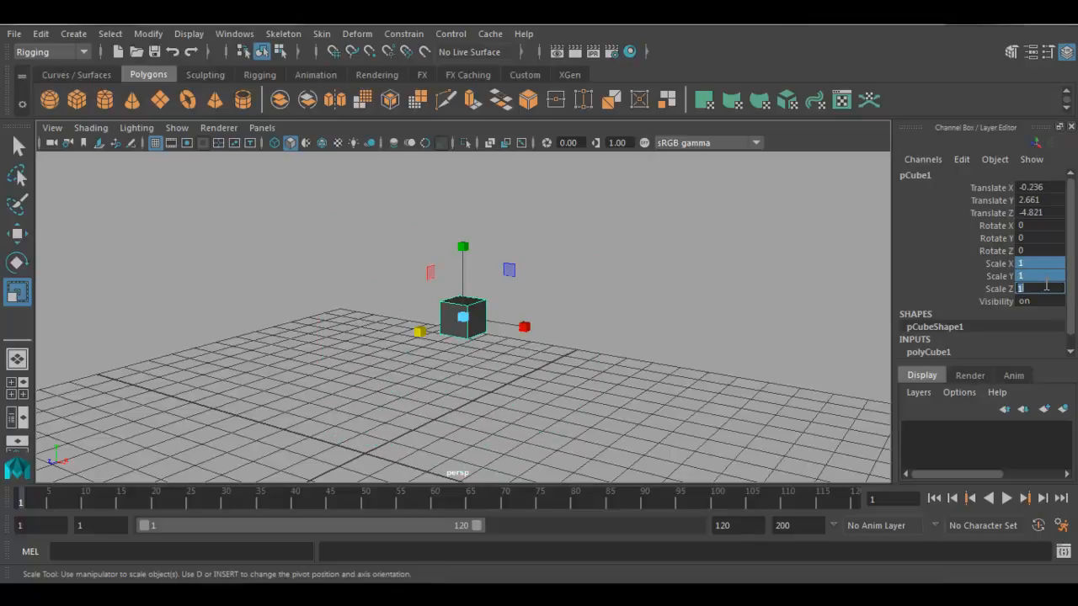
pyautogui.click(998, 276)
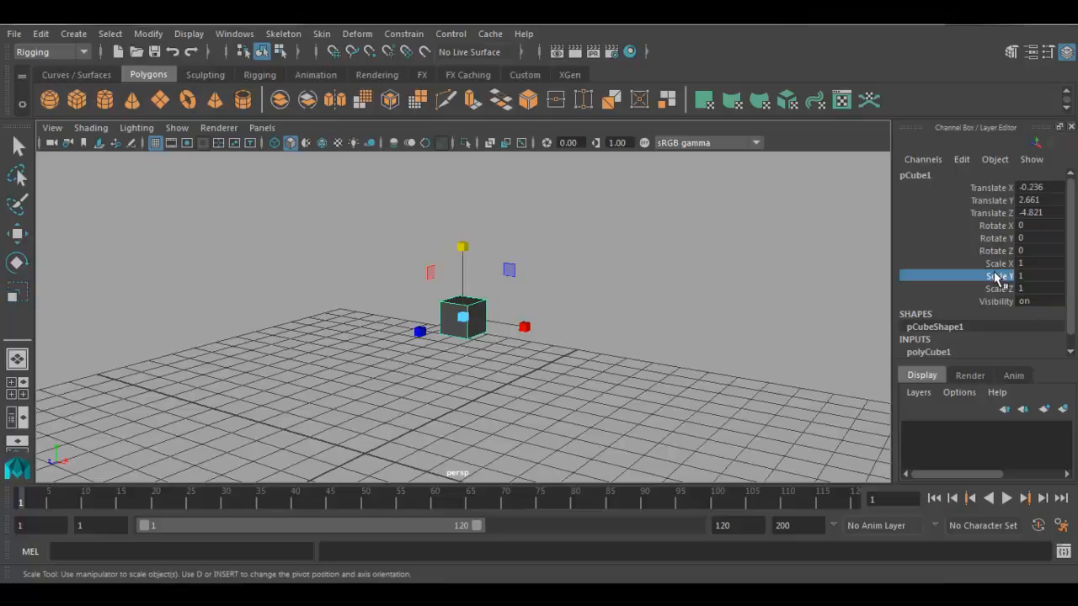
pyautogui.click(641, 313)
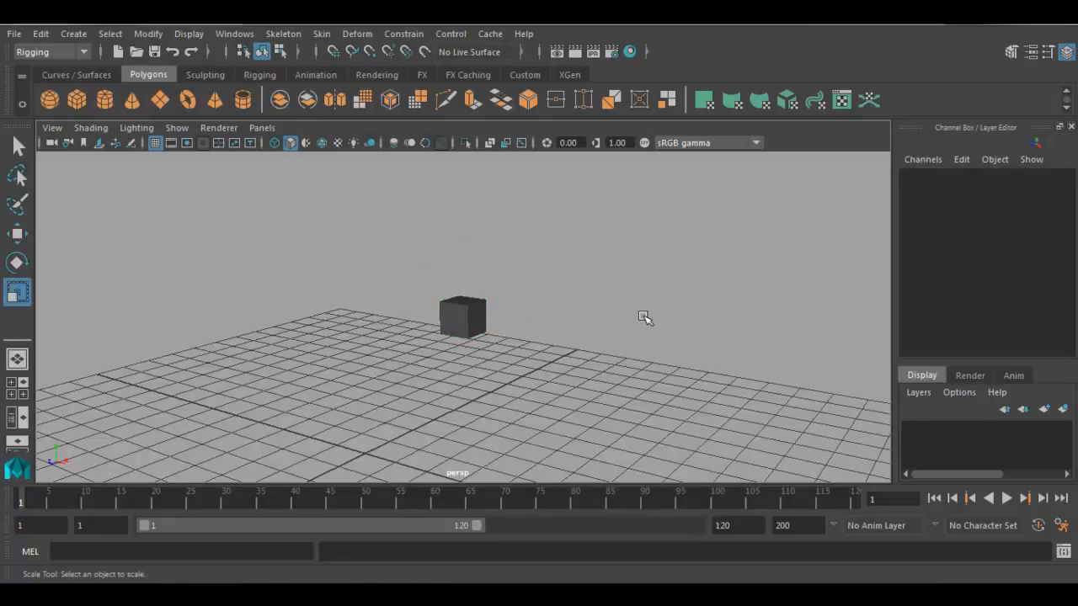
# - Scale the cube uniformly on all axes to about 6.39 and deselect it
pyautogui.moveTo(585, 279); pyautogui.dragTo(413, 405)
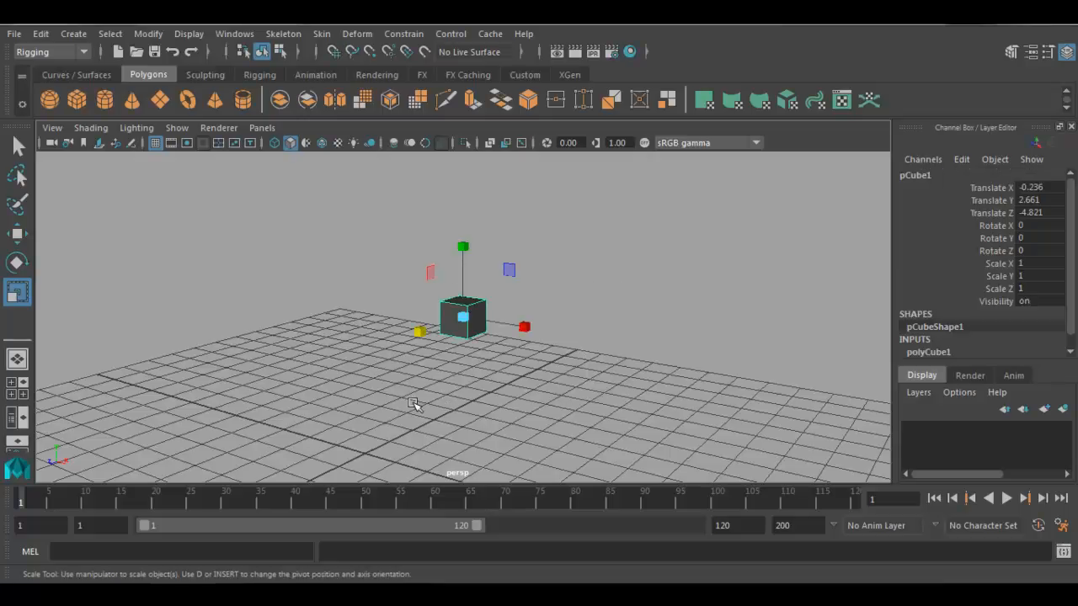
pyautogui.click(462, 317)
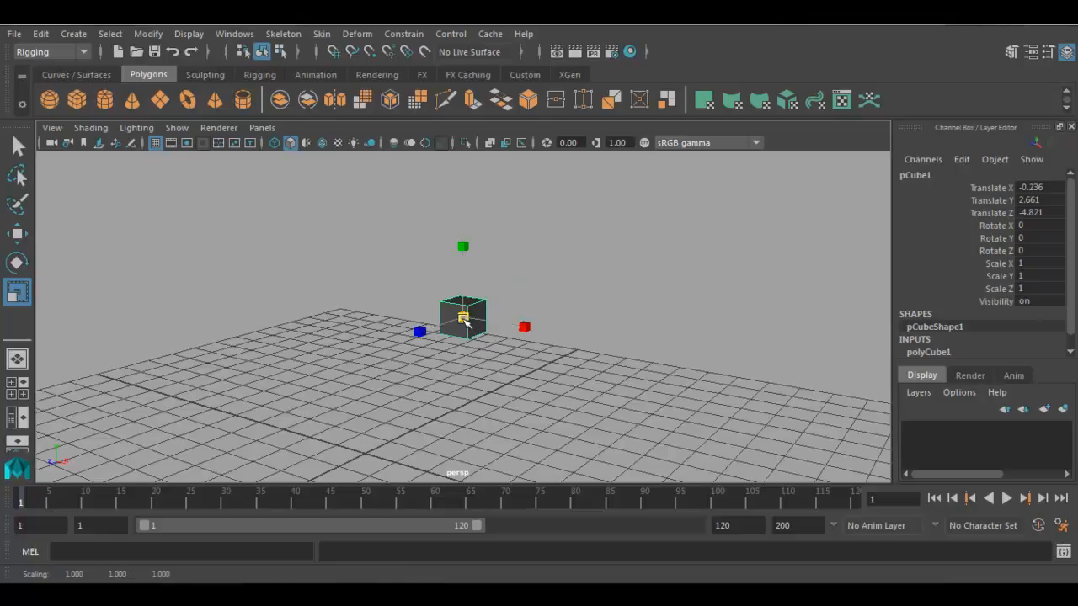
pyautogui.moveTo(463, 318); pyautogui.dragTo(620, 404)
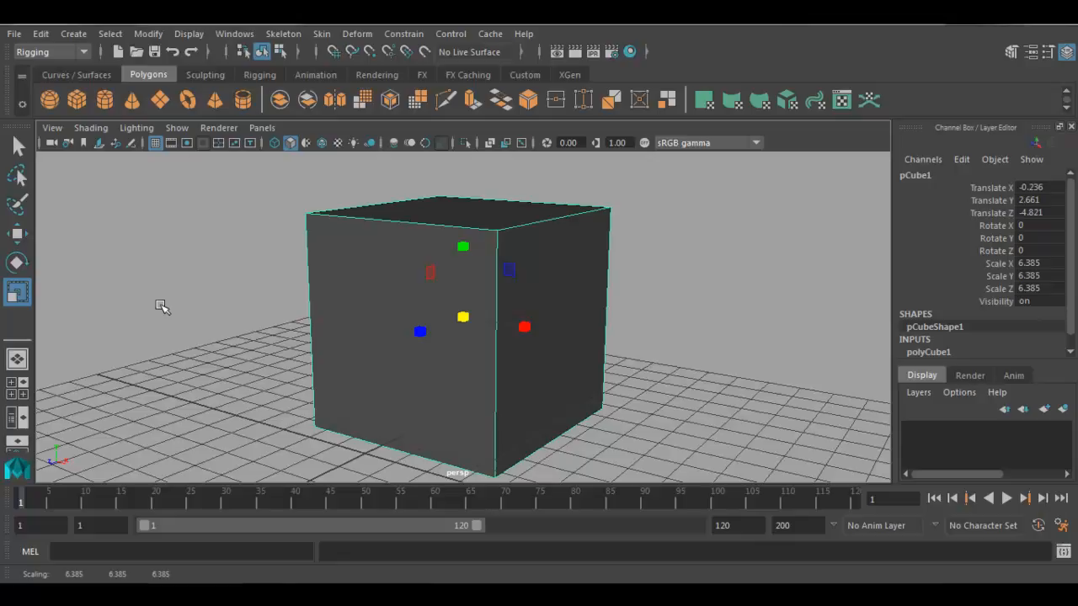
pyautogui.click(161, 307)
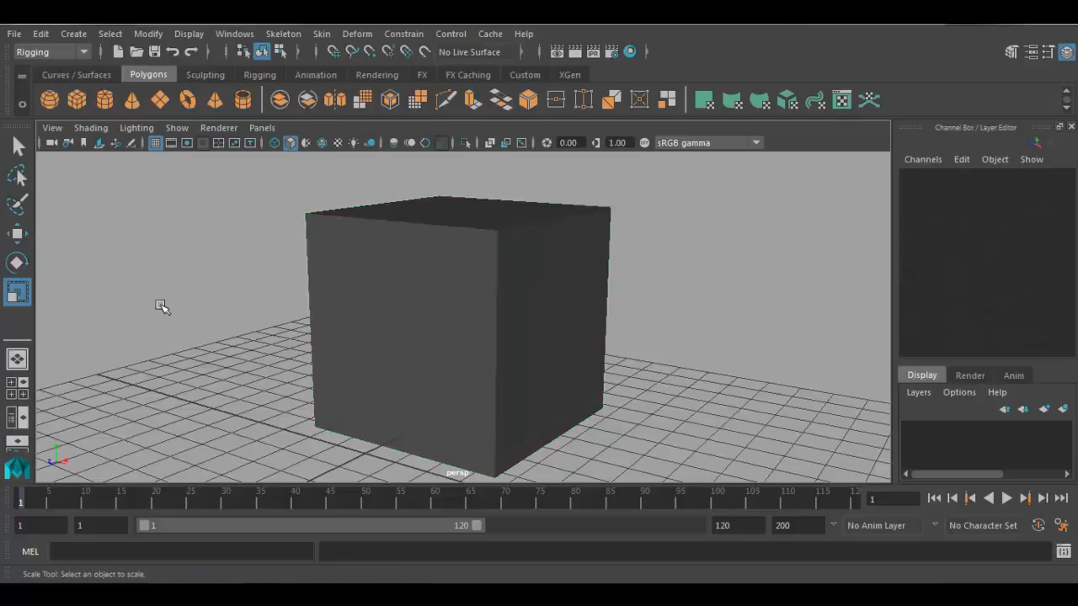
# - Reselect the cube and switch its manipulator through the Move, Rotate and Scale tools, ending on Scale
pyautogui.moveTo(211, 304); pyautogui.dragTo(487, 318)
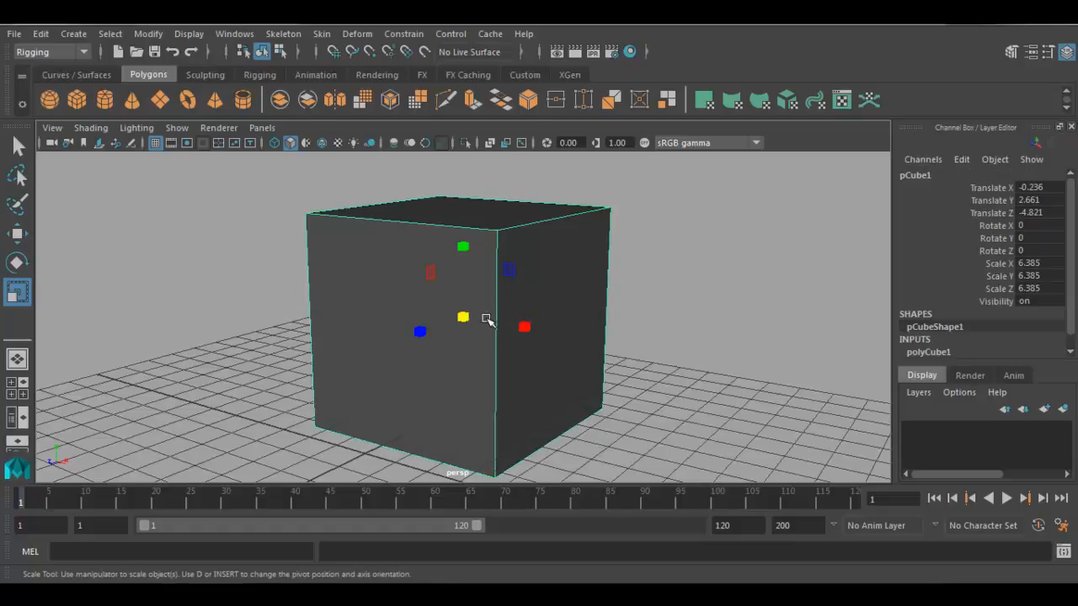
pyautogui.press('w')
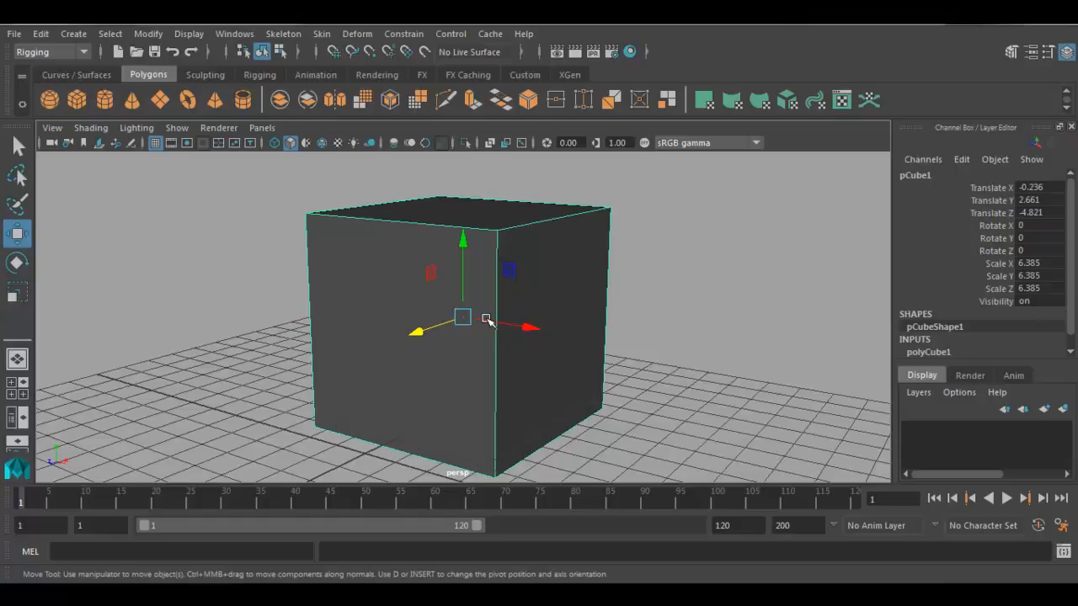
pyautogui.press('e')
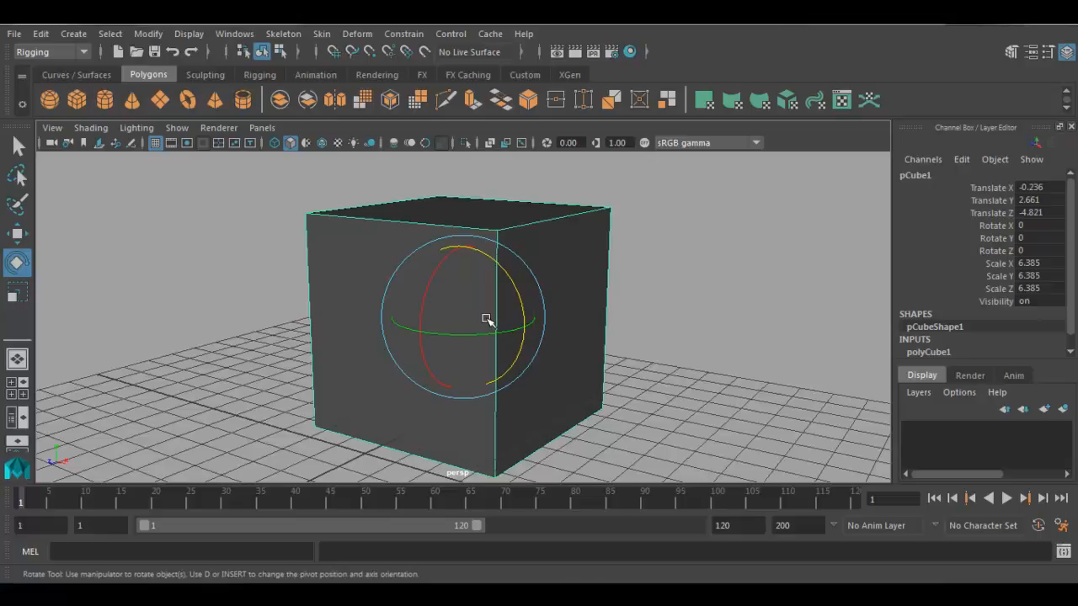
pyautogui.press('r')
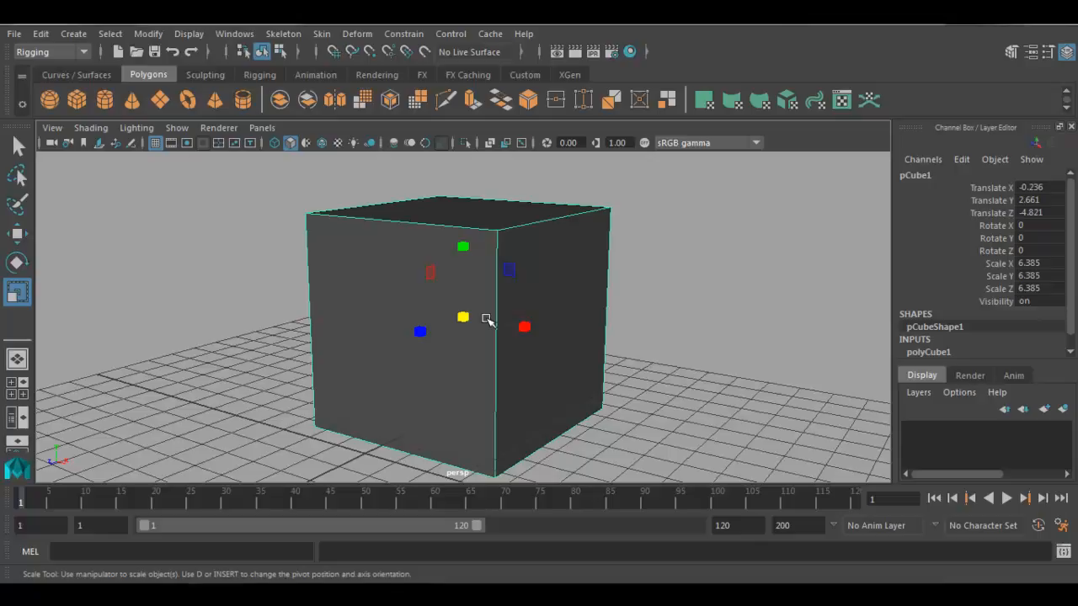
# - Deselect the cube, reselect it in the perspective view and activate the Move tool
pyautogui.click(645, 312)
pyautogui.scroll(-4, 537, 369)
pyautogui.keyDown('alt'); pyautogui.moveTo(535, 368); pyautogui.dragTo(566, 366); pyautogui.keyUp('alt')
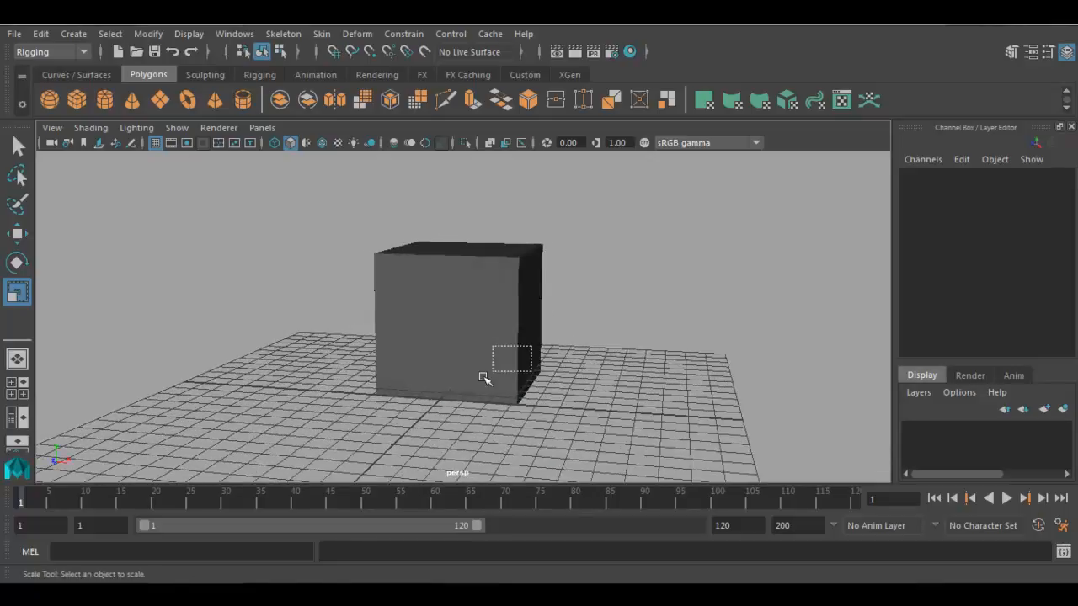
pyautogui.click(427, 409)
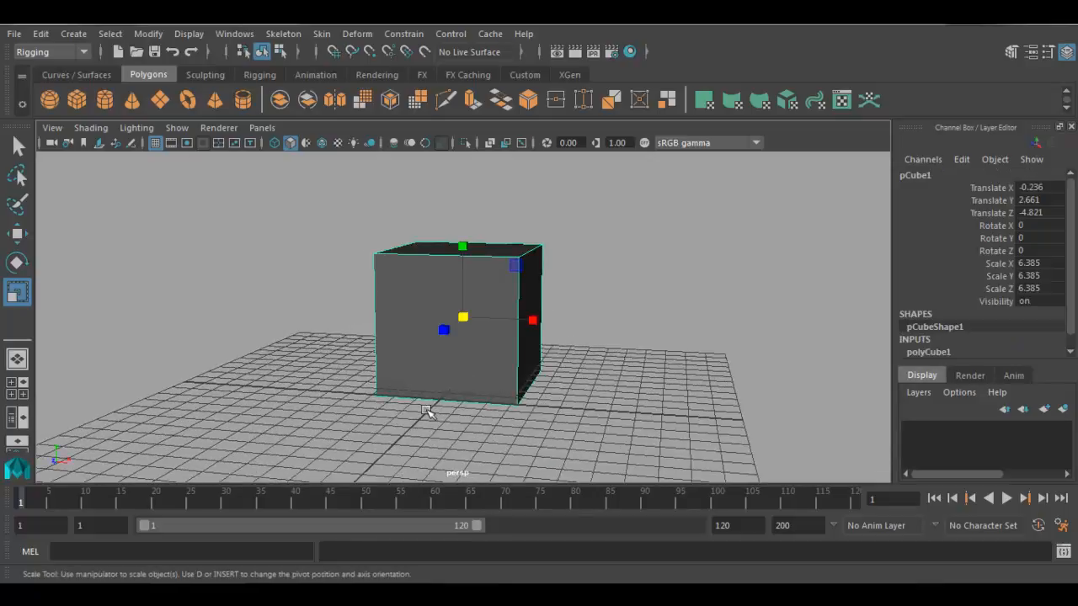
pyautogui.press('w')
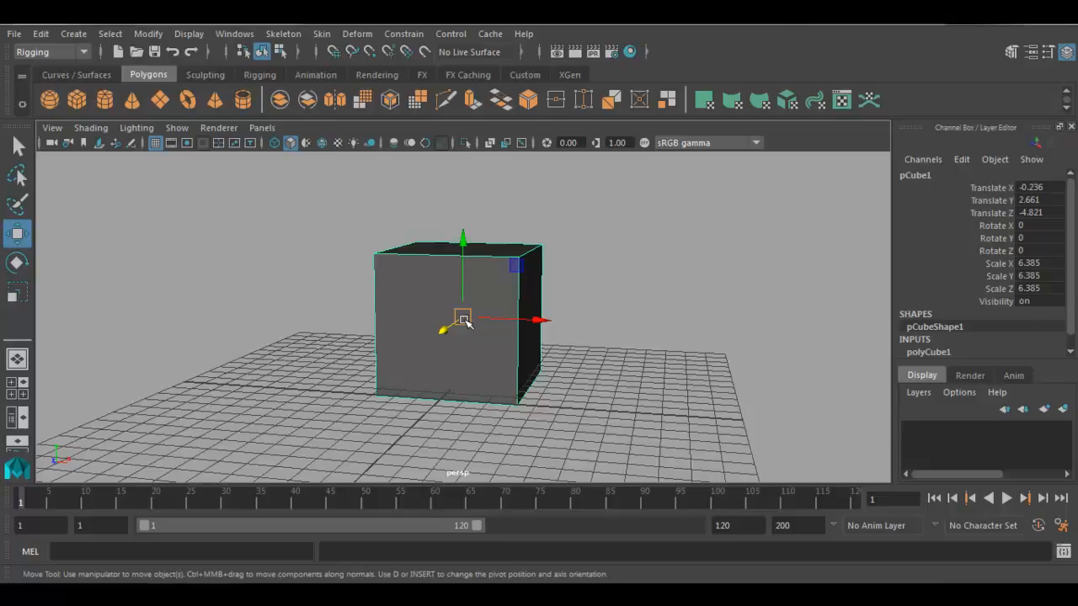
# - Try rotating the cube around its centre pivot by about -187.8 degrees in Z, and undo the rotation
pyautogui.keyDown('alt'); pyautogui.moveTo(482, 346); pyautogui.dragTo(496, 337); pyautogui.keyUp('alt')
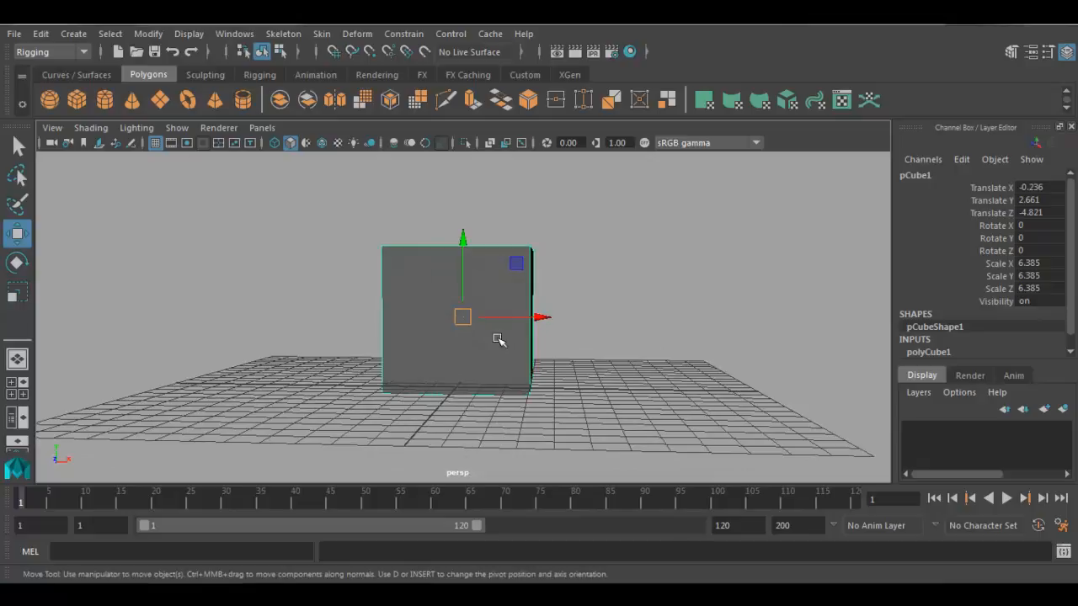
pyautogui.scroll(-3, 497, 339)
pyautogui.keyDown('alt'); pyautogui.moveTo(498, 339); pyautogui.dragTo(477, 347); pyautogui.keyUp('alt')
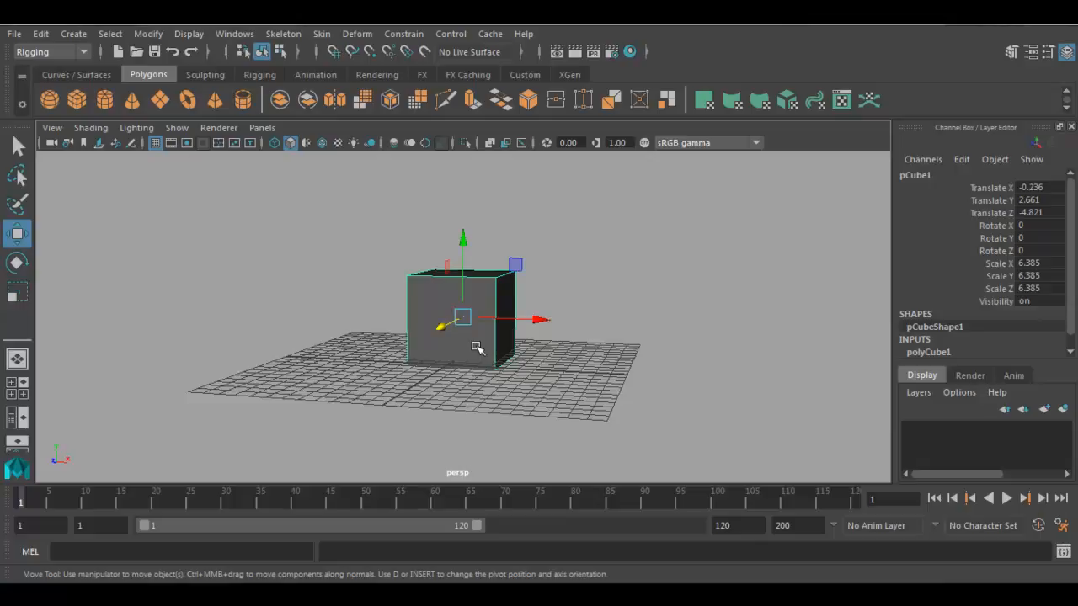
pyautogui.keyDown('alt'); pyautogui.moveTo(475, 346); pyautogui.dragTo(495, 345); pyautogui.keyUp('alt')
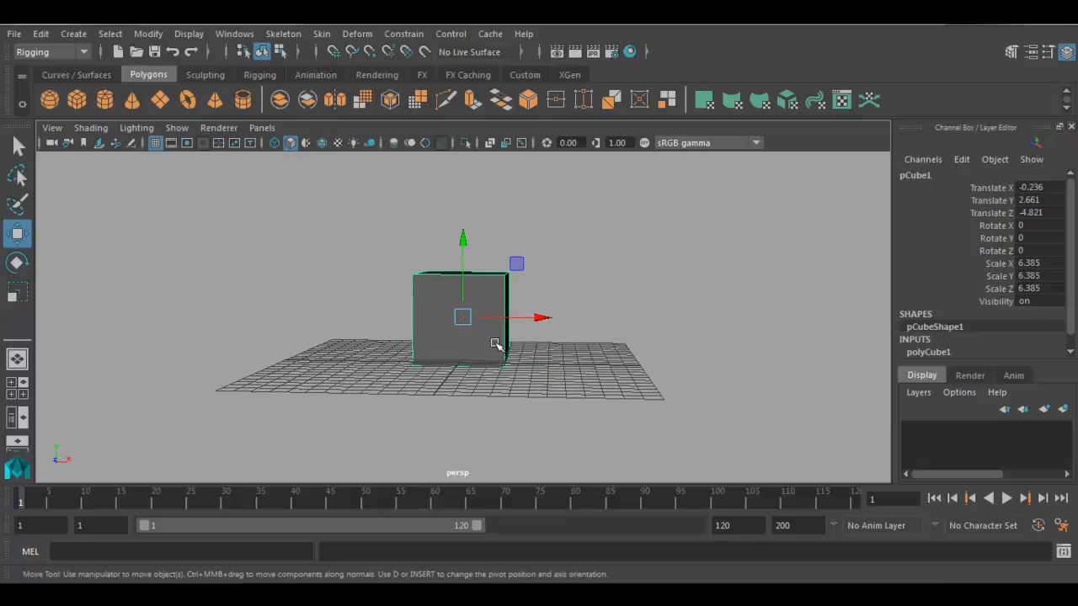
pyautogui.press('e')
pyautogui.moveTo(515, 278); pyautogui.dragTo(377, 371)
pyautogui.hotkey('ctrl', 'z')
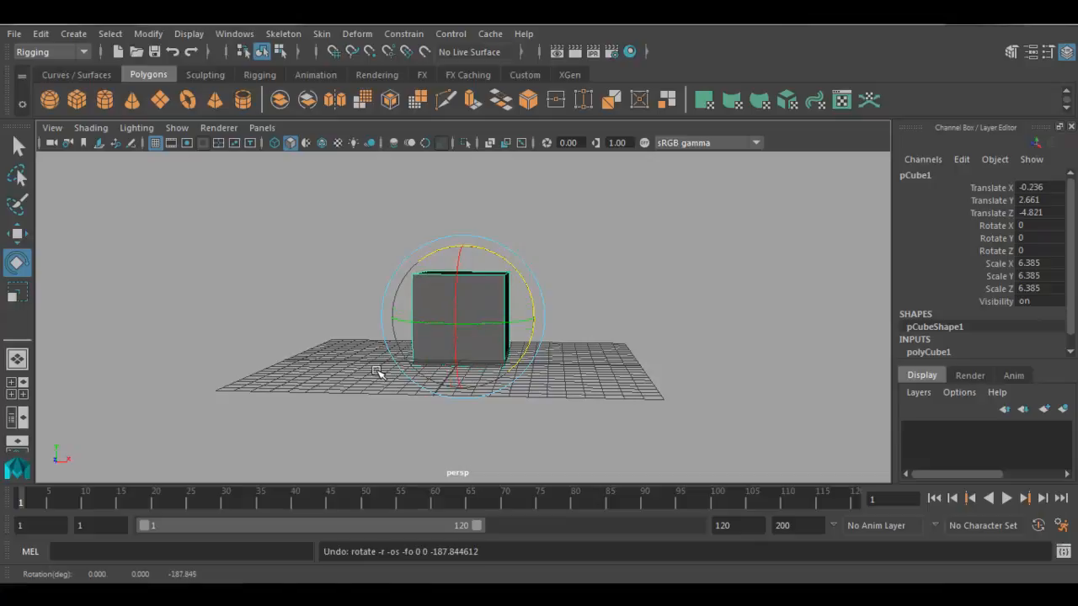
# - Try scaling the cube in X to about 25.3 around its centre pivot, and undo the scaling
pyautogui.click(467, 317)
pyautogui.press('r')
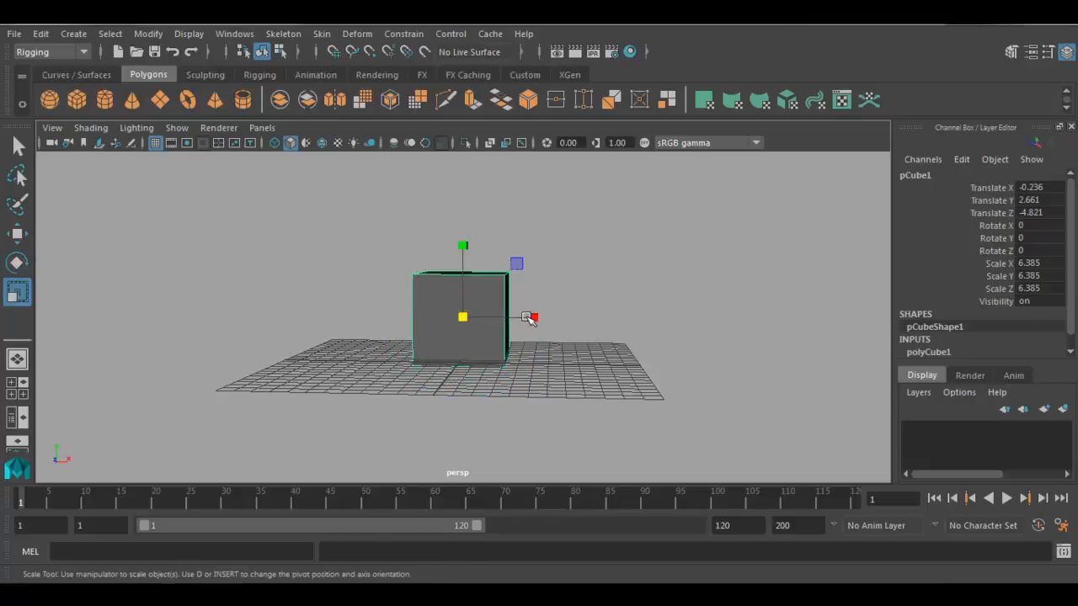
pyautogui.moveTo(534, 315); pyautogui.dragTo(755, 322)
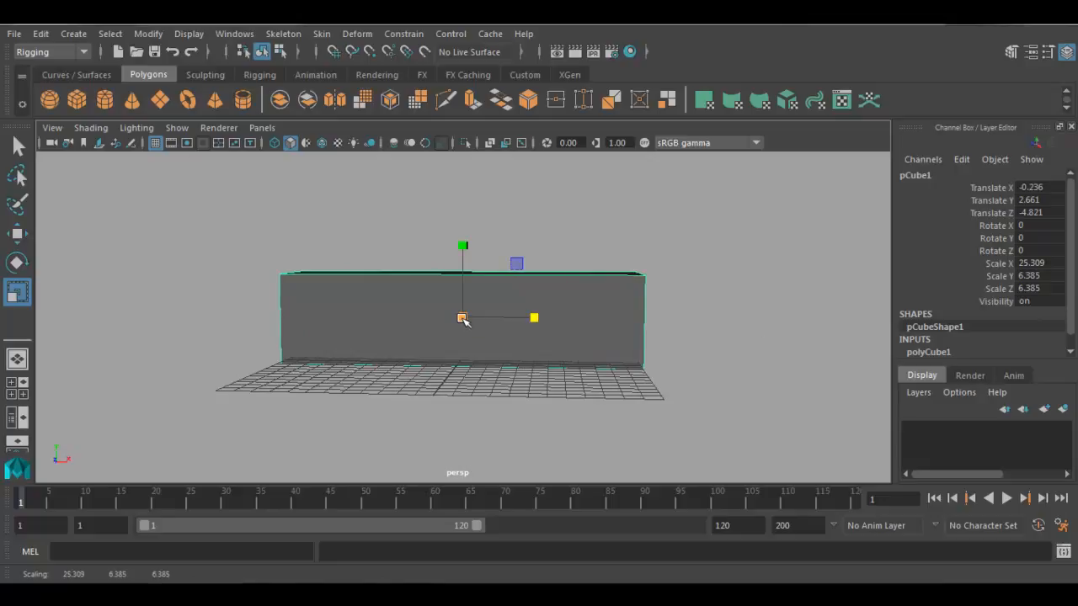
pyautogui.hotkey('ctrl', 'z')
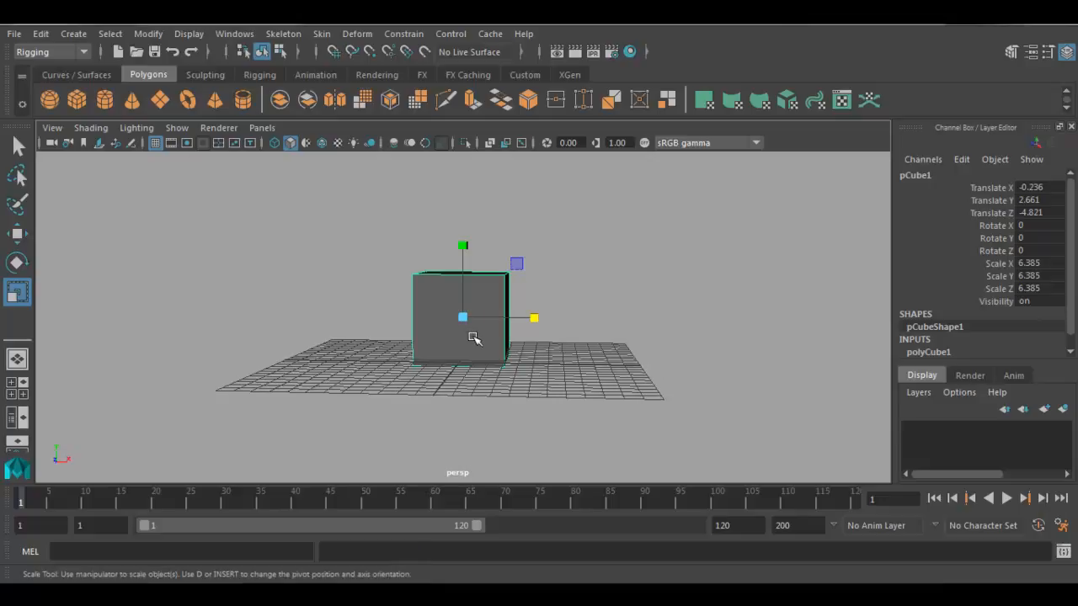
# - Move the cube's pivot straight down to the centre of its base in the front view, and return to the perspective view in move mode
pyautogui.press('w')
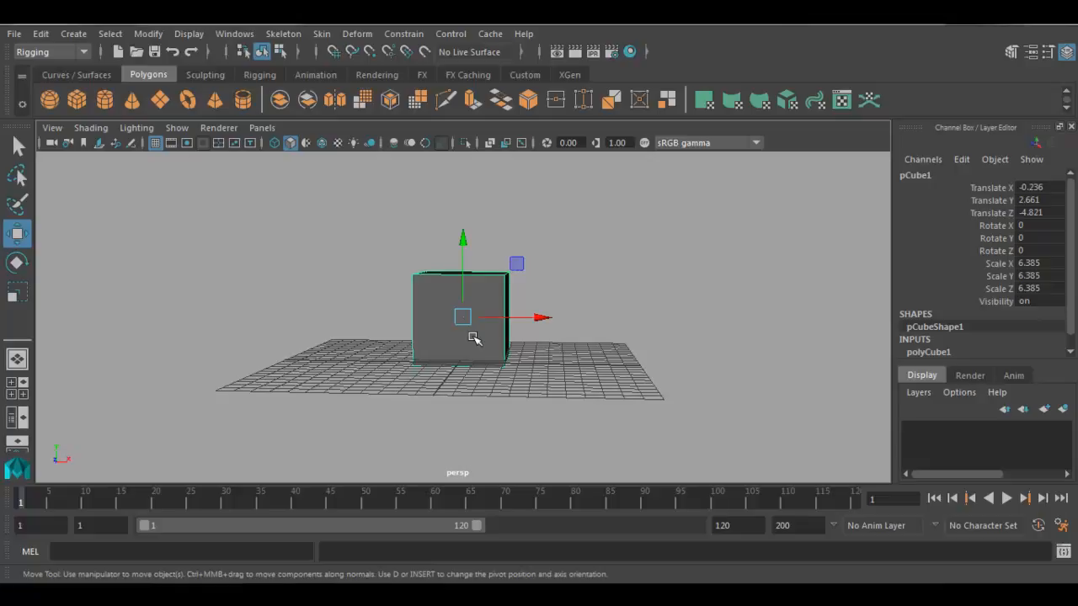
pyautogui.press('Insert')
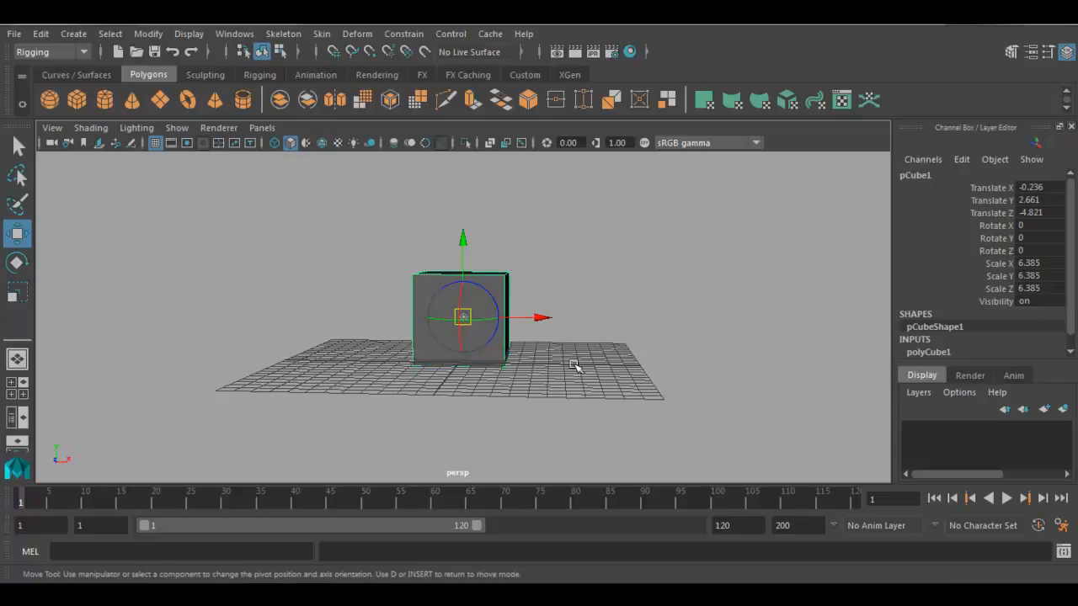
pyautogui.press('space')
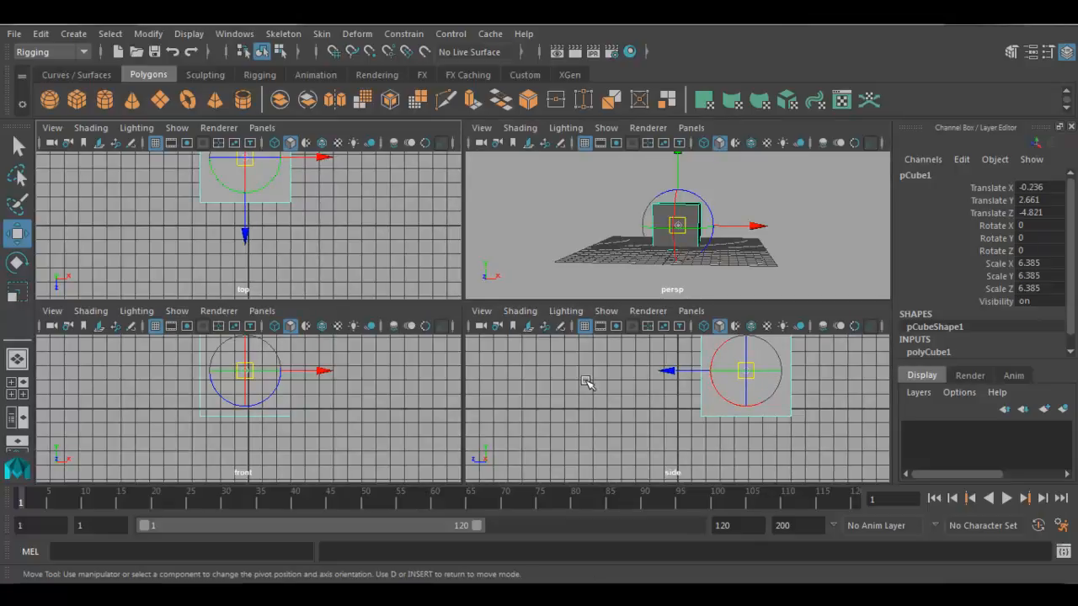
pyautogui.press('space')
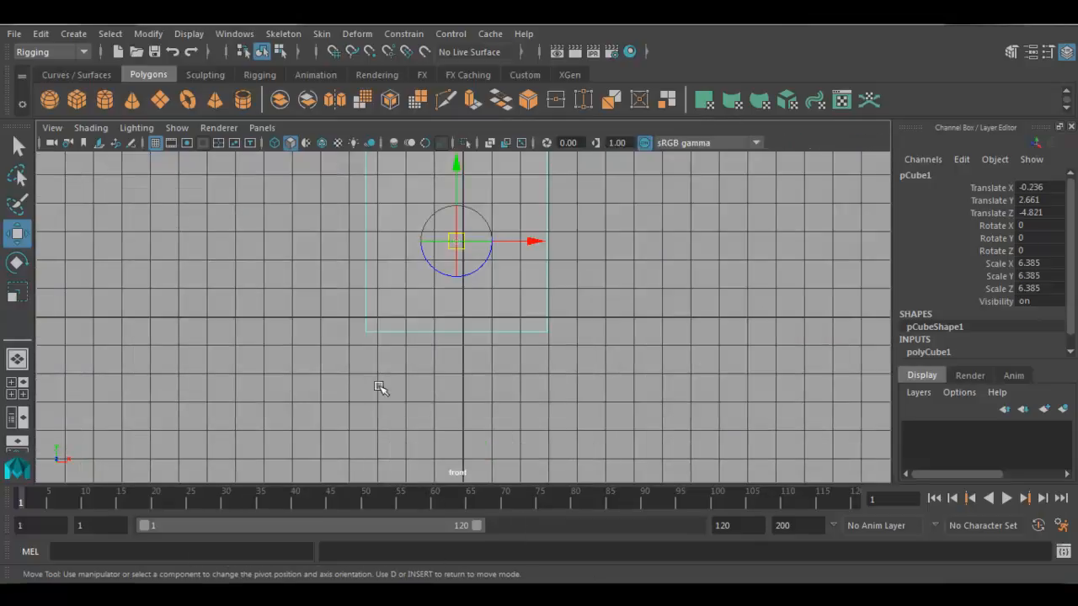
pyautogui.keyDown('alt'); pyautogui.moveTo(467, 337); pyautogui.dragTo(483, 384, button='middle'); pyautogui.keyUp('alt')
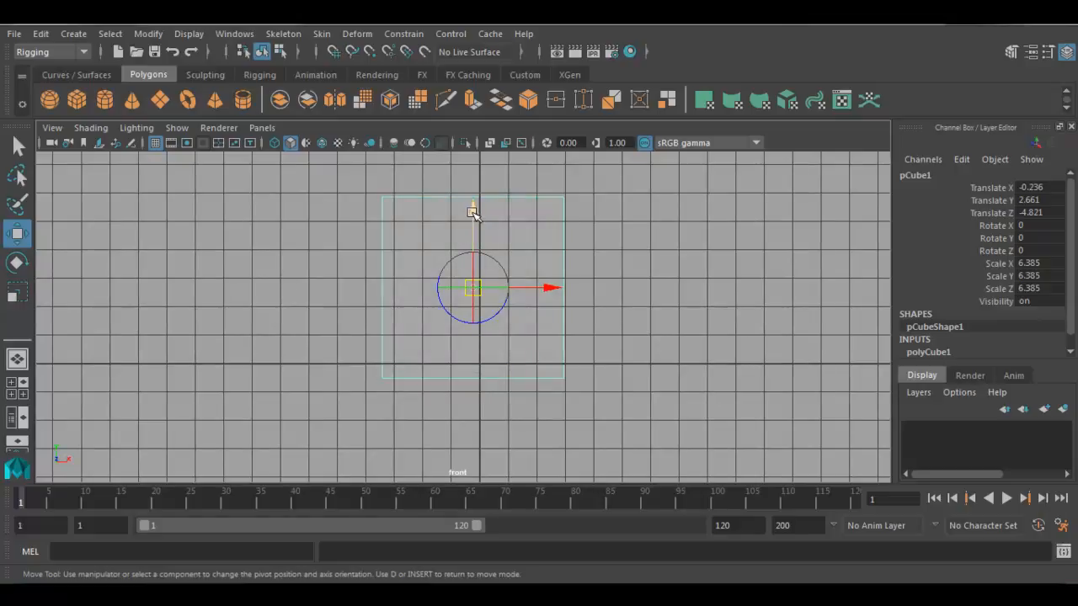
pyautogui.moveTo(472, 212); pyautogui.dragTo(472, 305)
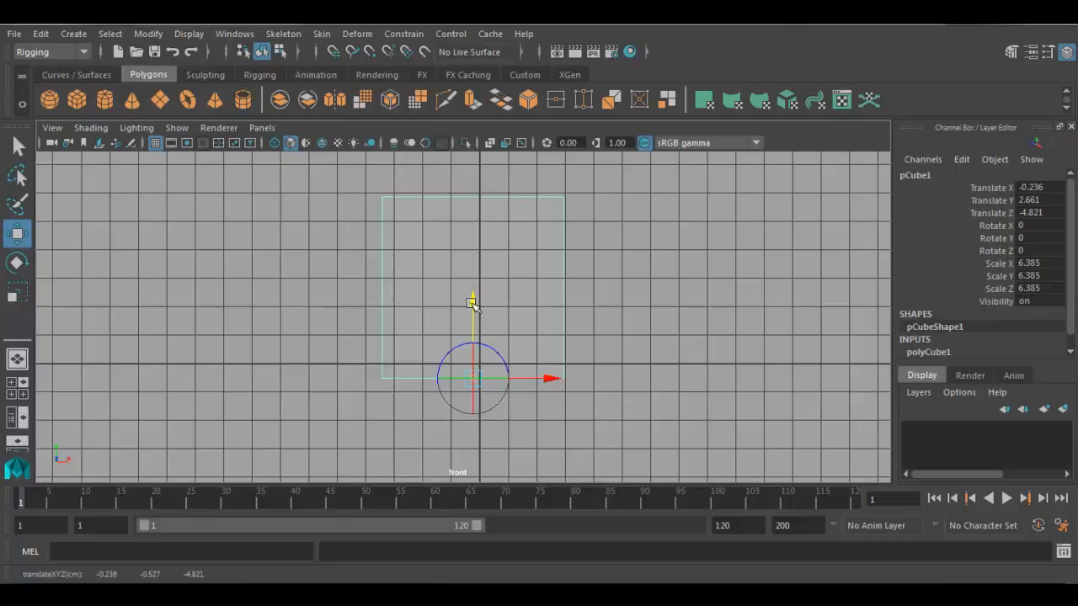
pyautogui.press('space')
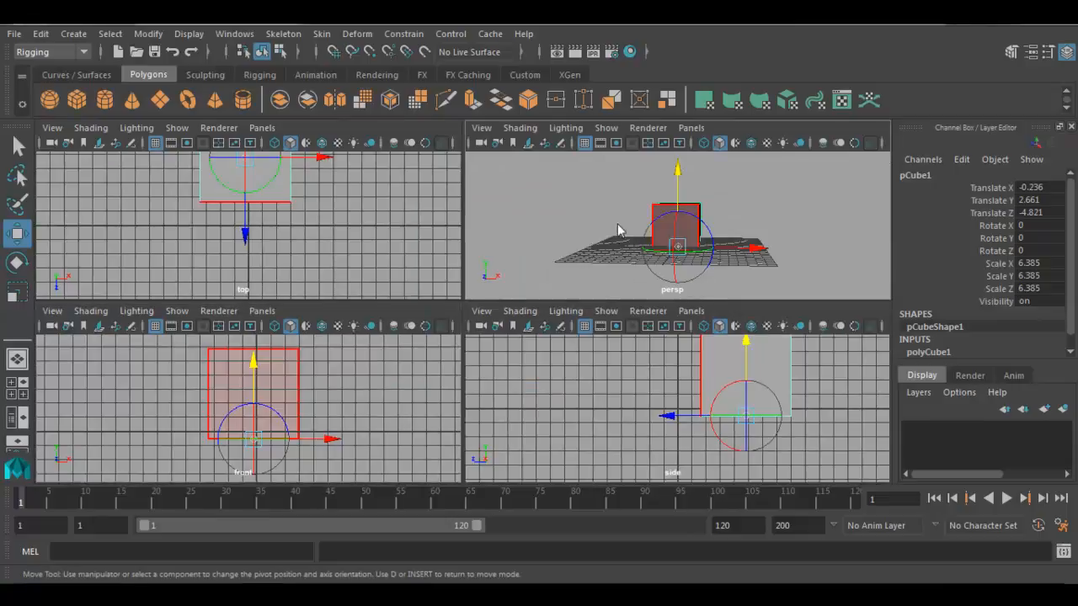
pyautogui.press('space')
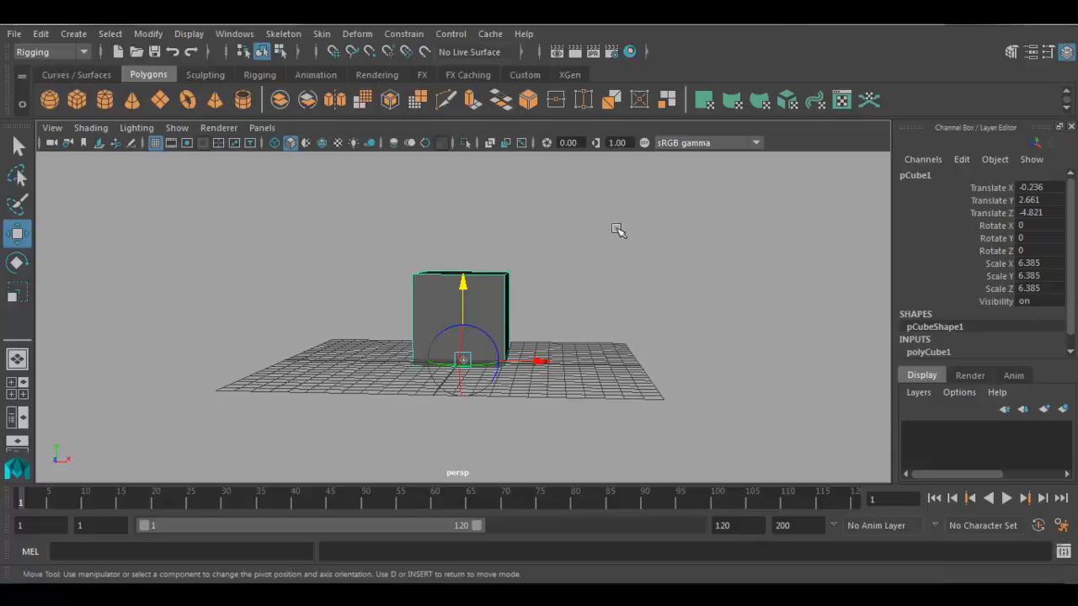
pyautogui.press('Insert')
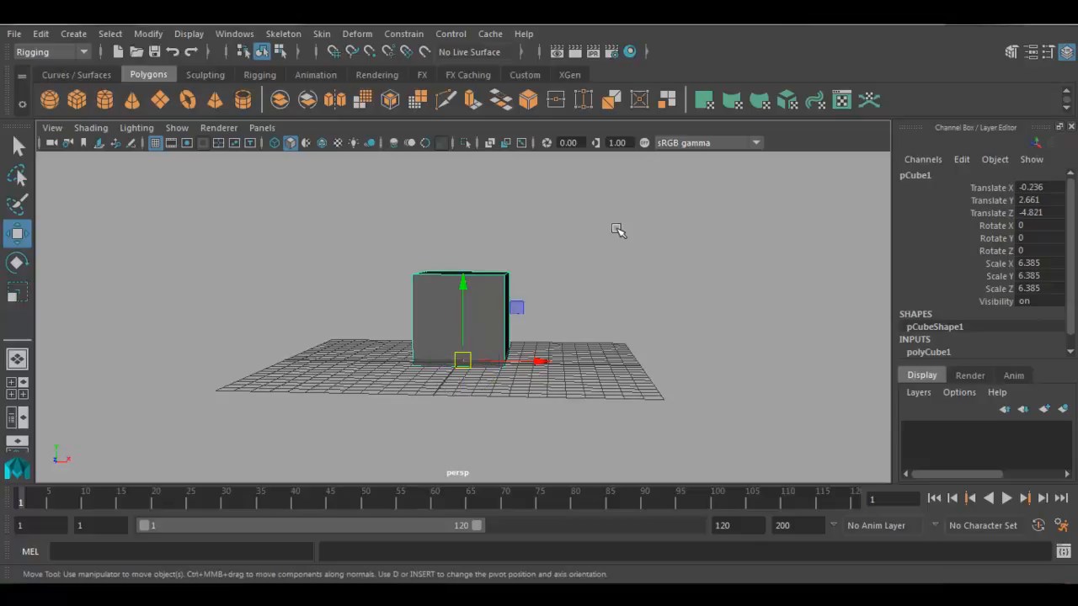
# - Try moving the cube about 0.41 along X with its pivot at the base, and undo the move
pyautogui.moveTo(490, 367)
pyautogui.keyDown('alt'); pyautogui.mouseDown()
pyautogui.moveTo(611, 365)
pyautogui.moveTo(469, 366)
pyautogui.moveTo(508, 356)
pyautogui.moveTo(500, 334)
pyautogui.moveTo(499, 368)
pyautogui.mouseUp(); pyautogui.keyUp('alt')
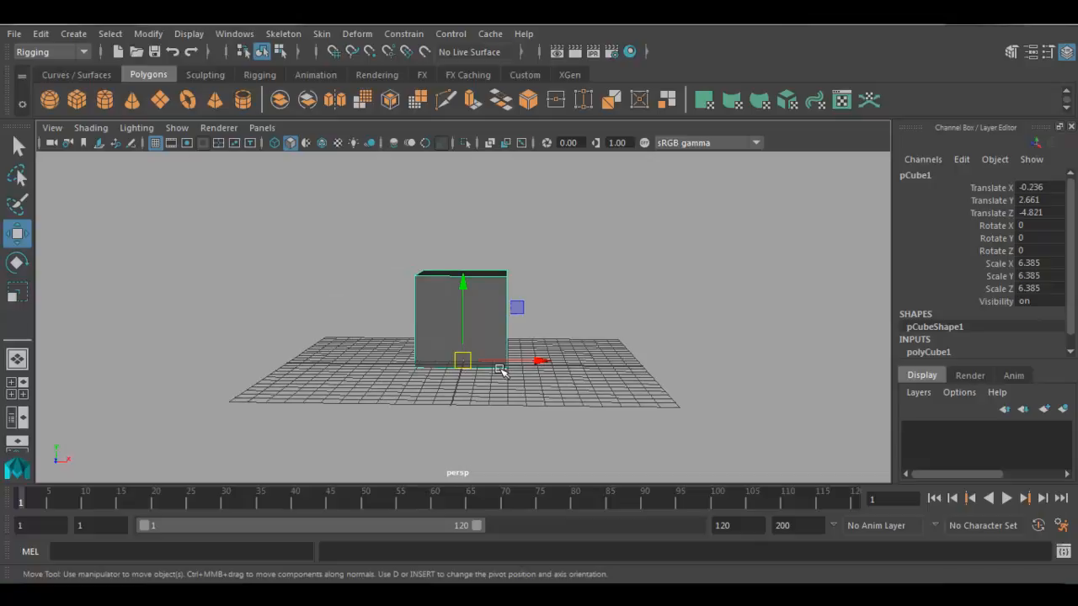
pyautogui.moveTo(535, 360)
pyautogui.mouseDown()
pyautogui.moveTo(492, 361)
pyautogui.moveTo(544, 363)
pyautogui.mouseUp()
pyautogui.hotkey('ctrl', 'z')
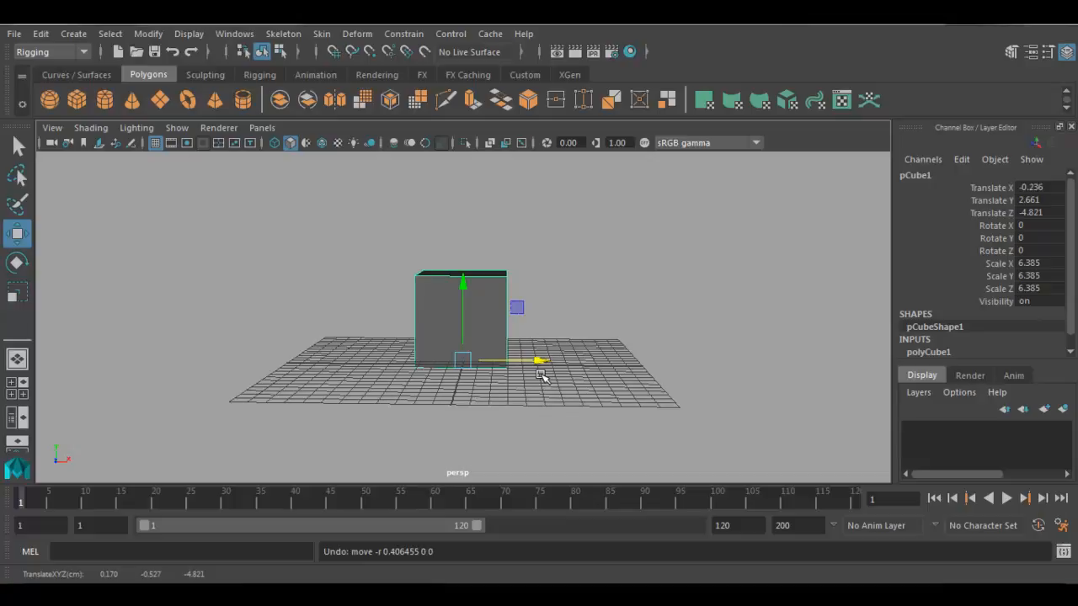
# - Try rotating the cube around its base pivot by about -95.9 degrees in Z, and undo the rotation
pyautogui.keyDown('alt'); pyautogui.moveTo(542, 376); pyautogui.dragTo(524, 360); pyautogui.keyUp('alt')
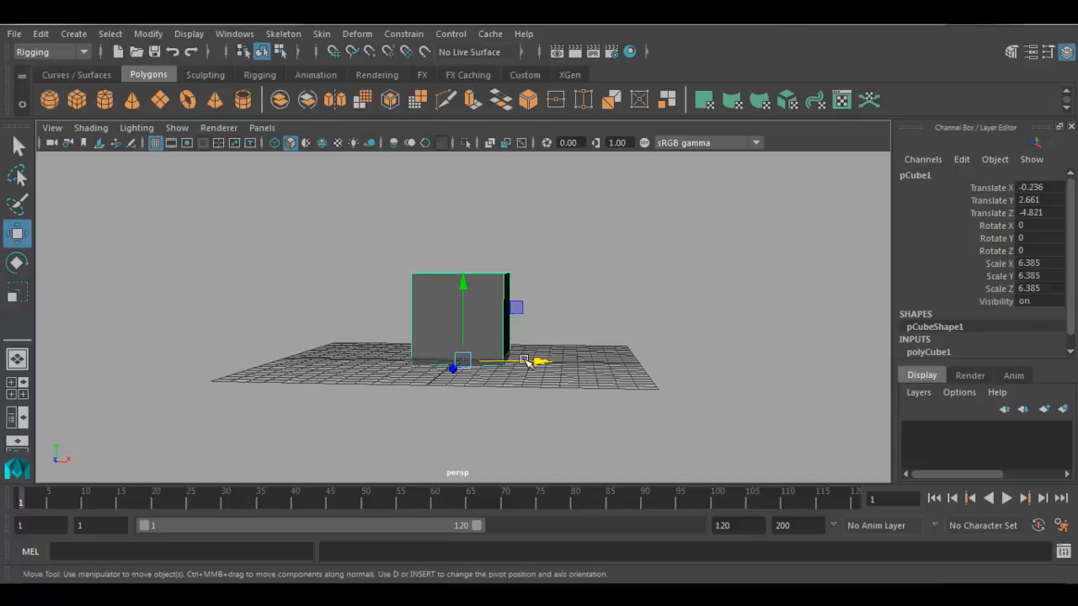
pyautogui.press('e')
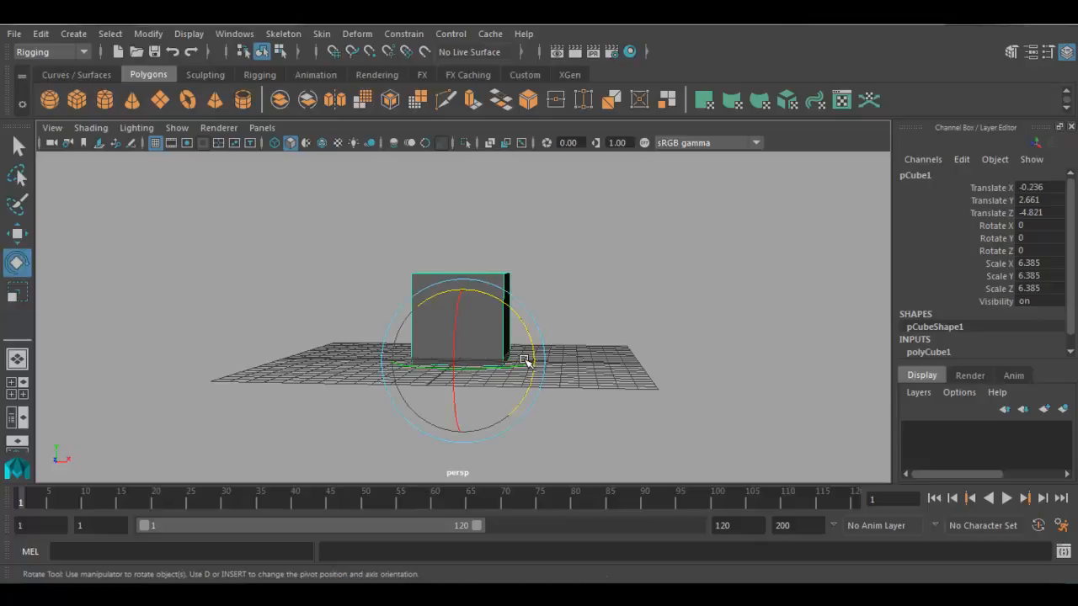
pyautogui.moveTo(493, 294); pyautogui.dragTo(527, 398)
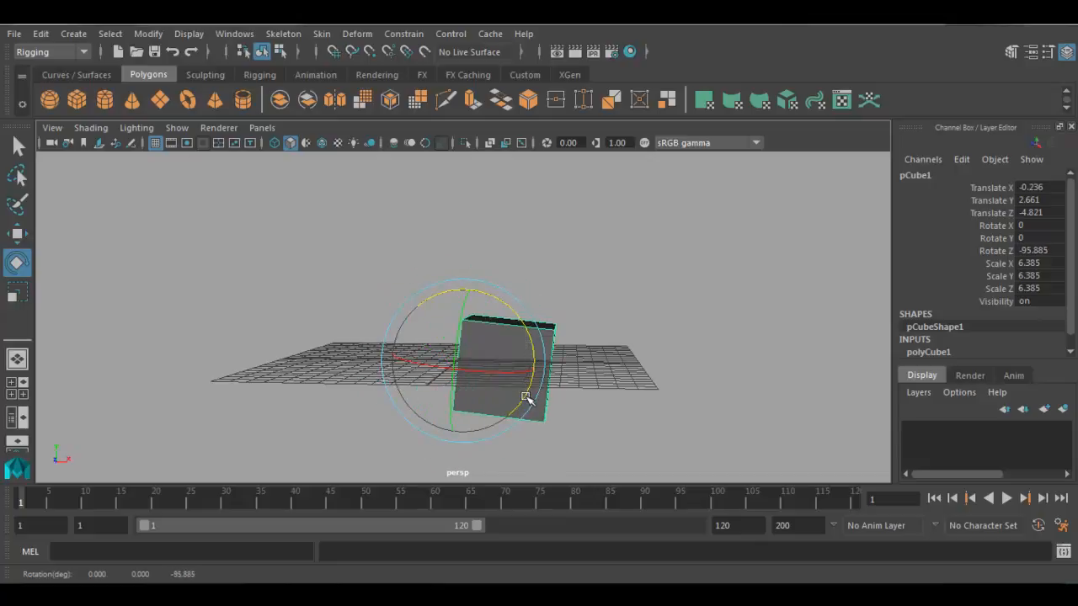
pyautogui.hotkey('ctrl', 'z')
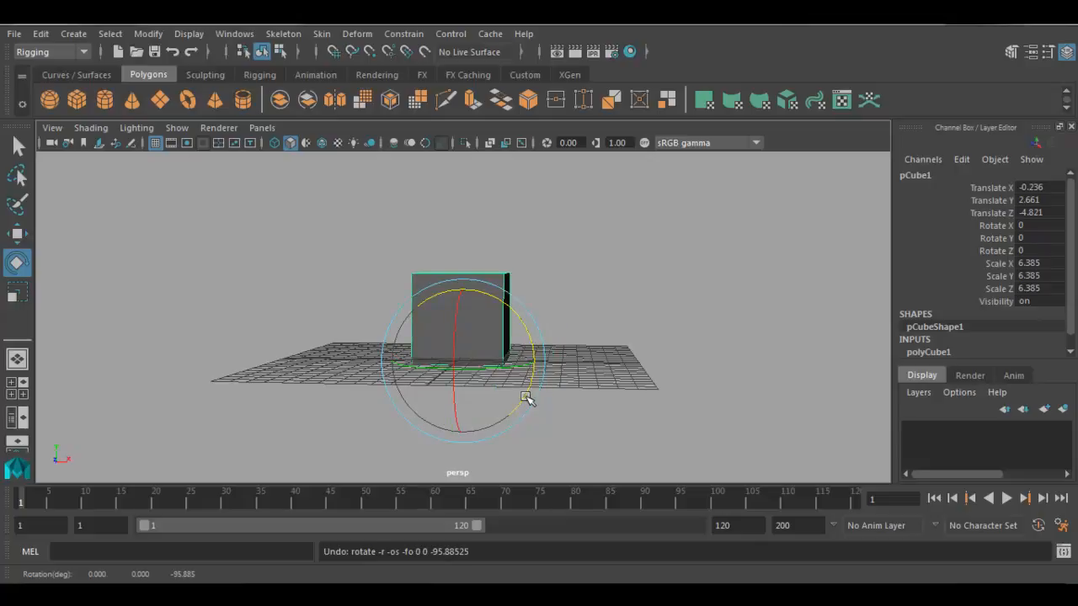
# - Try scaling the cube in Y to about 15.26 from its base pivot, and undo the scaling
pyautogui.press('r')
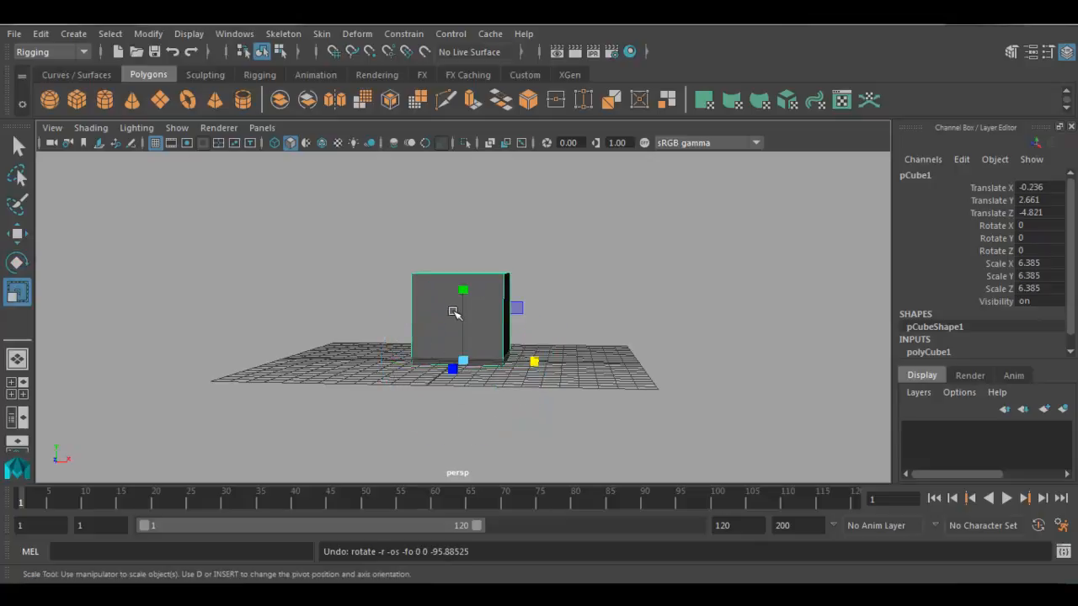
pyautogui.moveTo(462, 289); pyautogui.dragTo(475, 190)
pyautogui.hotkey('ctrl', 'z')
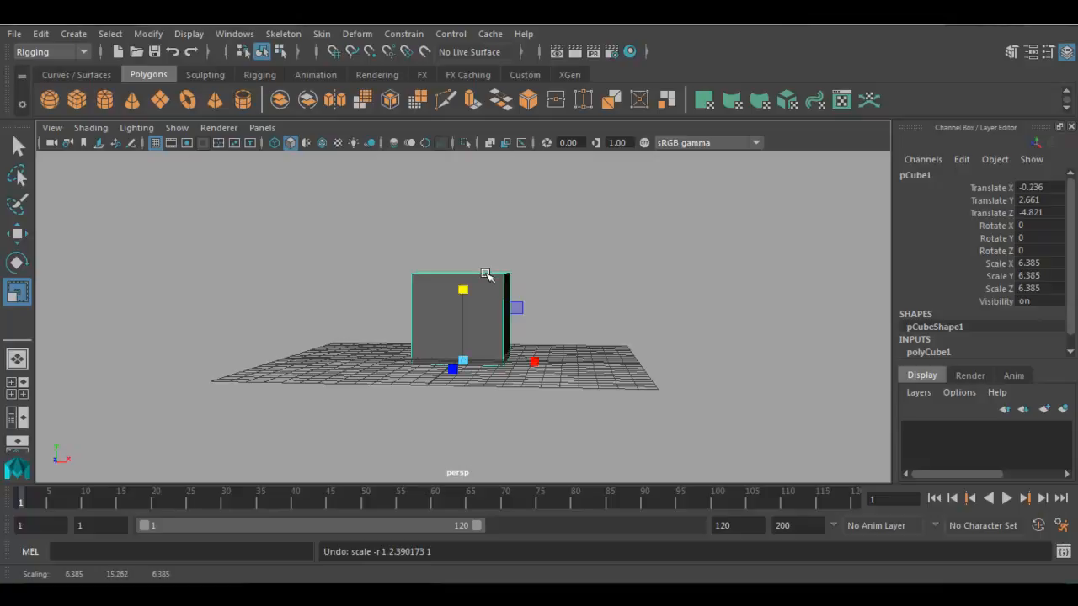
# - Move the cube's pivot along Z to the bottom edge of its positive-Z face in the side view, and return to the perspective view in scale mode
pyautogui.keyDown('alt'); pyautogui.moveTo(487, 277); pyautogui.dragTo(347, 354); pyautogui.keyUp('alt')
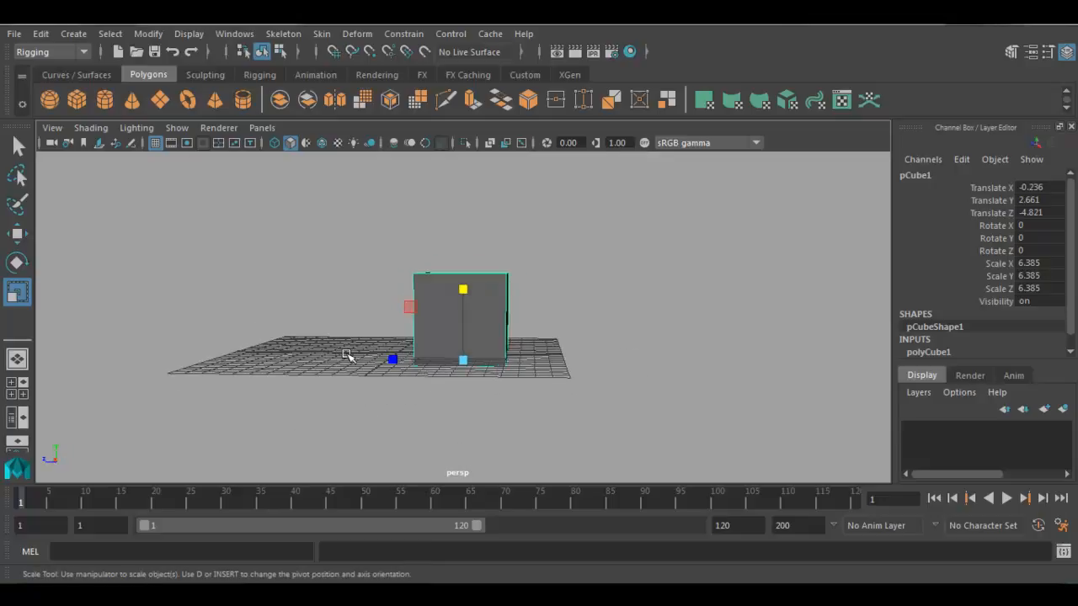
pyautogui.press('space')
pyautogui.press('space')
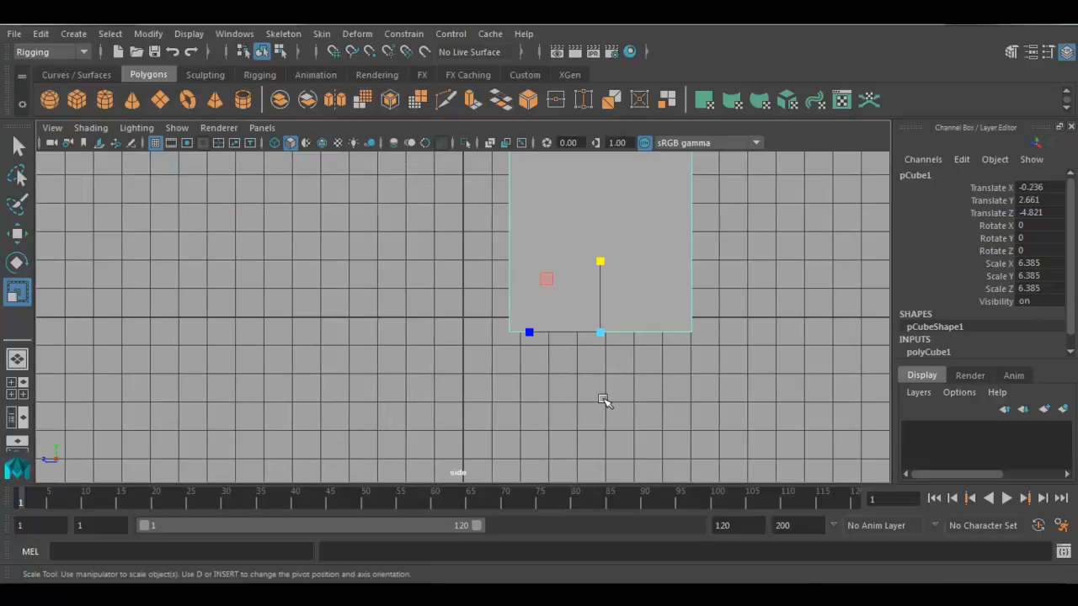
pyautogui.keyDown('alt'); pyautogui.moveTo(592, 349); pyautogui.dragTo(588, 397, button='middle'); pyautogui.keyUp('alt')
pyautogui.keyDown('alt'); pyautogui.moveTo(587, 381); pyautogui.dragTo(551, 378, button='right'); pyautogui.keyUp('alt')
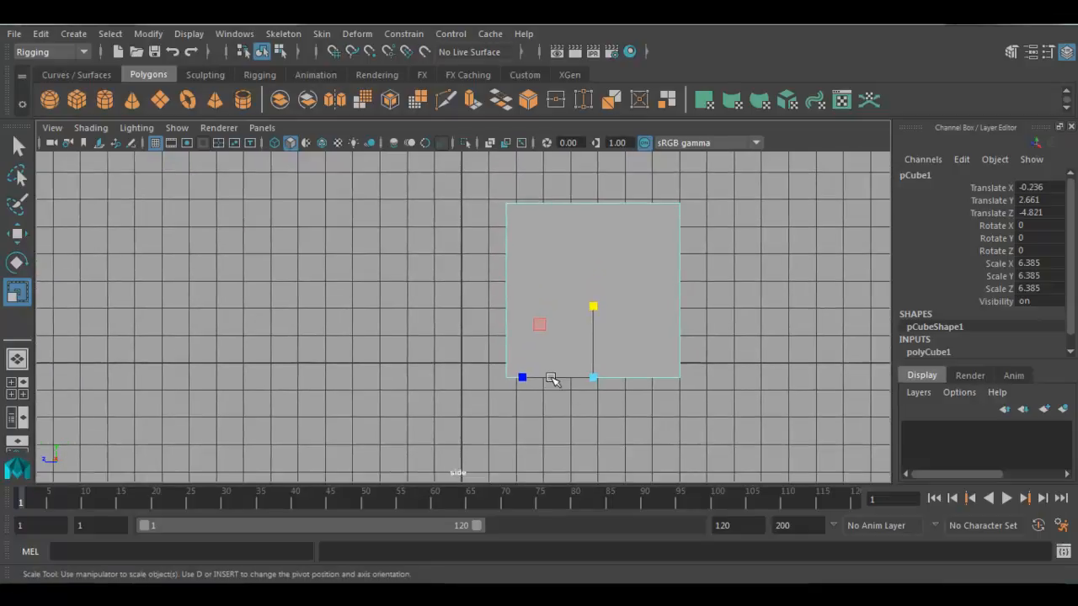
pyautogui.press('d')
pyautogui.moveTo(517, 378); pyautogui.dragTo(558, 365)
pyautogui.press('d')
pyautogui.press('space')
pyautogui.press('space')
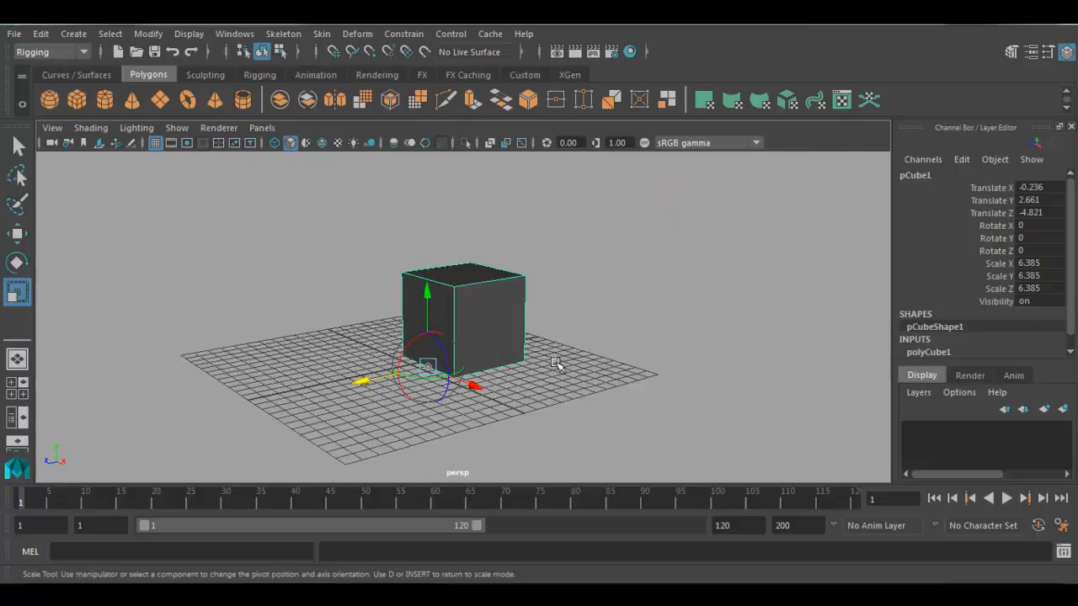
pyautogui.press('d')
pyautogui.scroll(3, 314, 373)
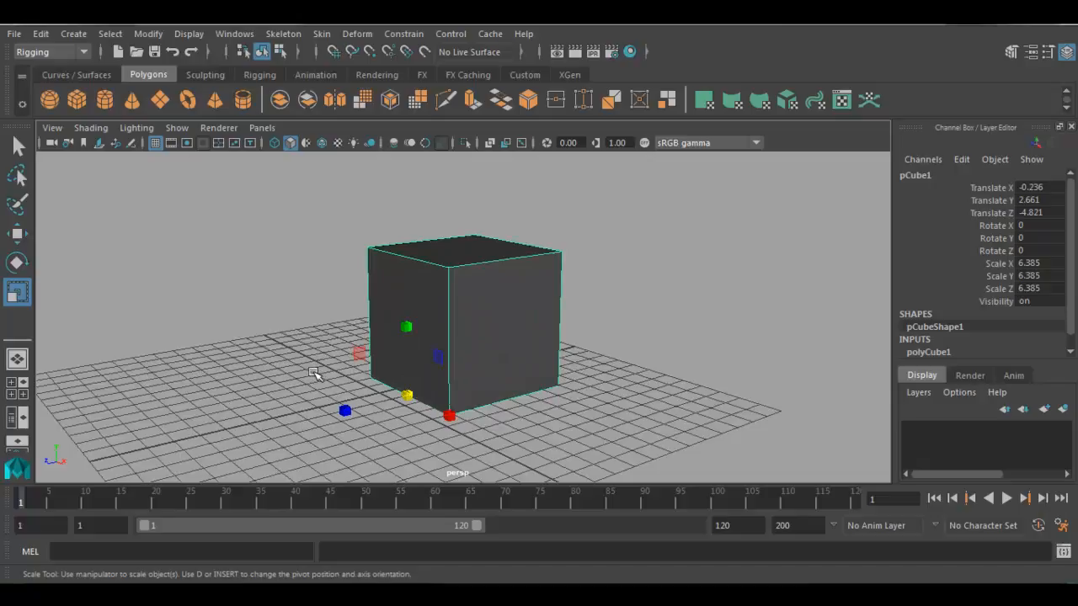
# - Try rotating the cube around the pivot on its bottom edge, and undo the rotations
pyautogui.press('e')
pyautogui.moveTo(370, 339); pyautogui.dragTo(346, 395)
pyautogui.keyDown('alt'); pyautogui.moveTo(435, 382); pyautogui.dragTo(417, 376); pyautogui.keyUp('alt')
pyautogui.keyDown('alt'); pyautogui.moveTo(417, 376); pyautogui.dragTo(530, 414, button='right'); pyautogui.keyUp('alt')
pyautogui.keyDown('alt'); pyautogui.moveTo(431, 371); pyautogui.dragTo(498, 340, button='middle'); pyautogui.keyUp('alt')
pyautogui.keyDown('alt'); pyautogui.moveTo(498, 339); pyautogui.dragTo(585, 351); pyautogui.keyUp('alt')
pyautogui.hotkey('ctrl', 'z')
pyautogui.hotkey('ctrl', 'z')
# - Return the cube's pivot to the middle of the object with Center Pivot
pyautogui.keyDown('alt'); pyautogui.moveTo(585, 350); pyautogui.dragTo(500, 350, button='right'); pyautogui.keyUp('alt')
pyautogui.keyDown('alt'); pyautogui.moveTo(500, 350); pyautogui.dragTo(585, 350); pyautogui.keyUp('alt')
pyautogui.keyDown('alt'); pyautogui.moveTo(583, 349); pyautogui.dragTo(633, 368, button='middle'); pyautogui.keyUp('alt')
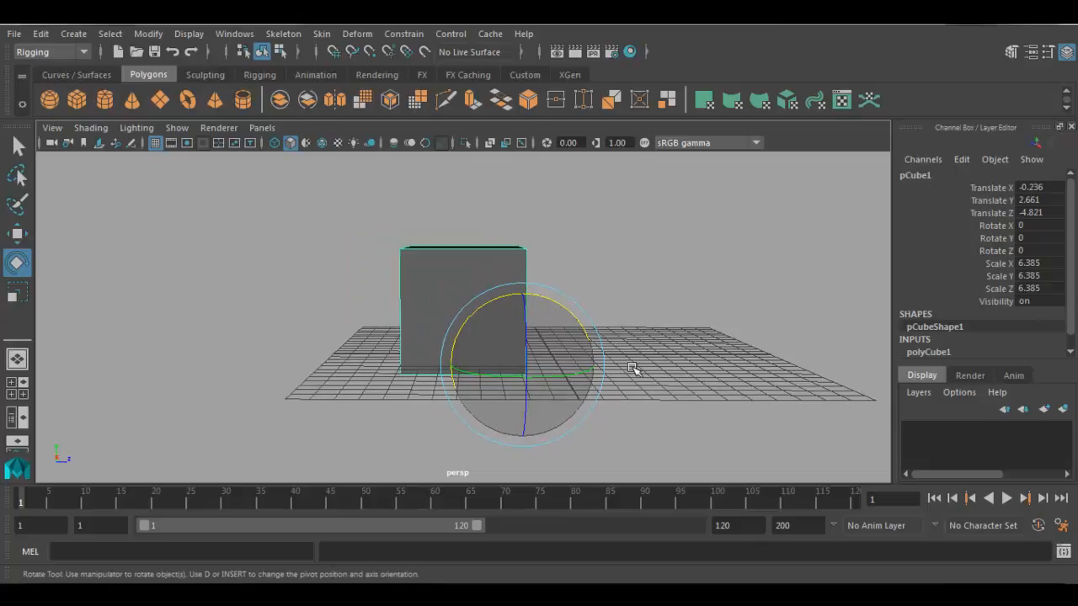
pyautogui.click(152, 35)
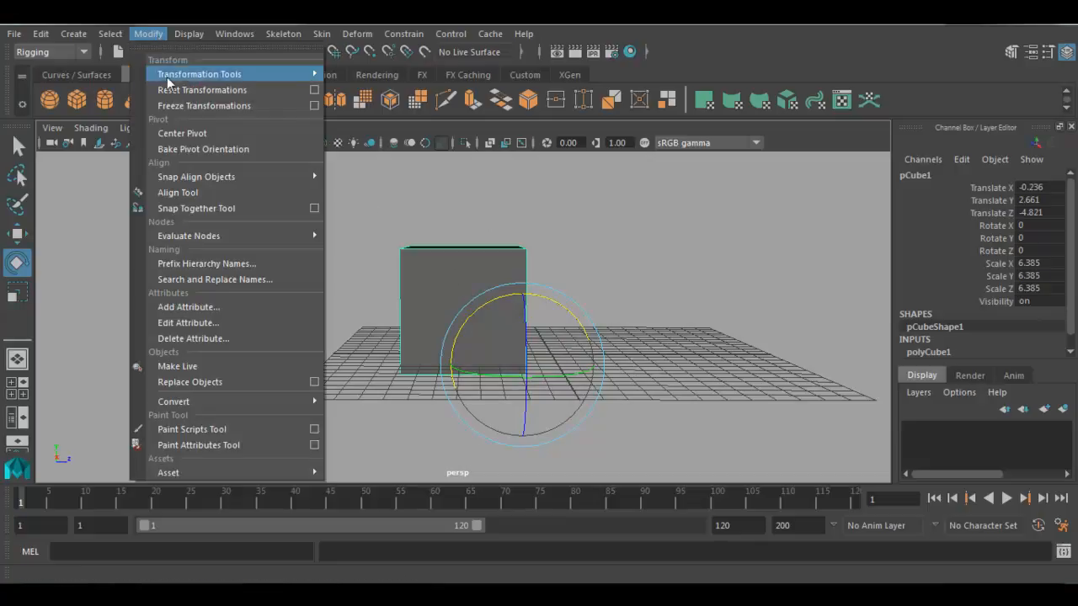
pyautogui.click(237, 132)
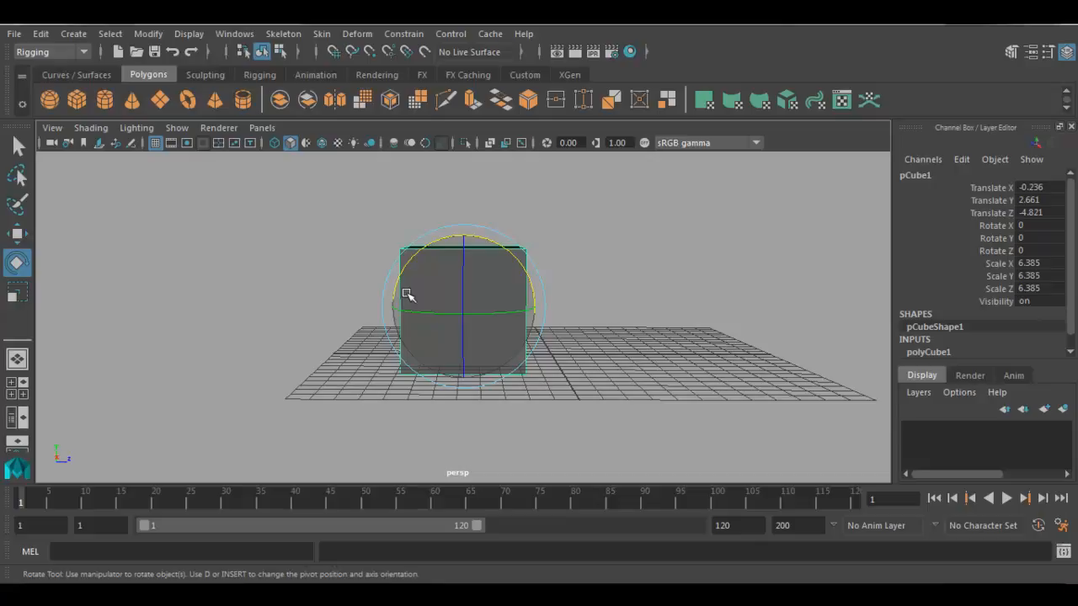
# - Scale the cube into a thin upright pillar, about 0.47 in X and 1.16 in Z
pyautogui.click(343, 228)
pyautogui.moveTo(343, 227); pyautogui.dragTo(490, 315)
pyautogui.keyDown('alt'); pyautogui.moveTo(619, 338); pyautogui.dragTo(578, 373); pyautogui.keyUp('alt')
pyautogui.press('w')
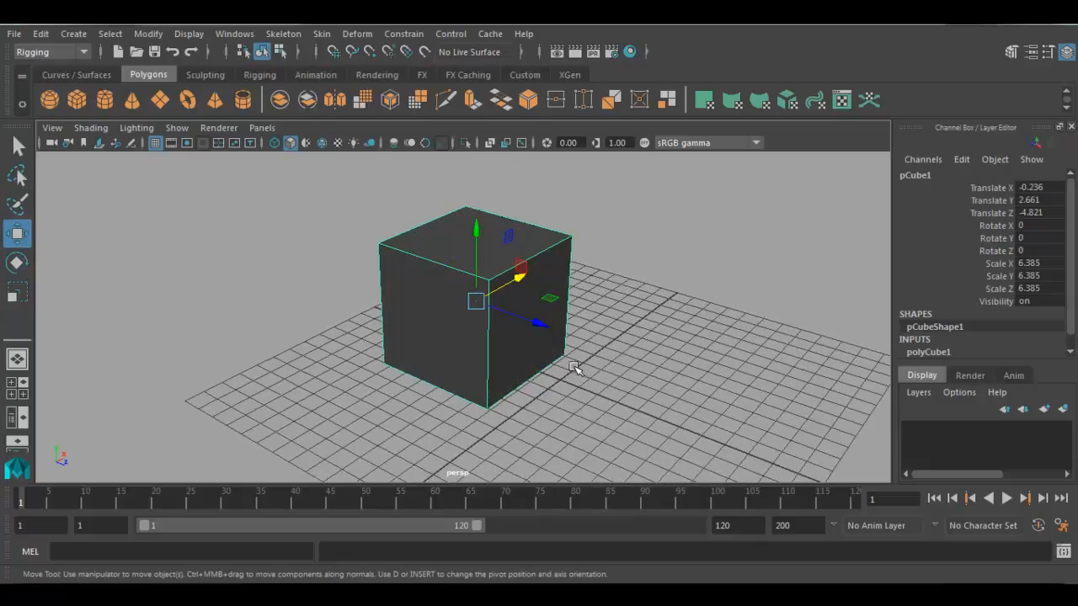
pyautogui.press('r')
pyautogui.moveTo(515, 274); pyautogui.dragTo(481, 301)
pyautogui.moveTo(533, 322); pyautogui.dragTo(495, 290)
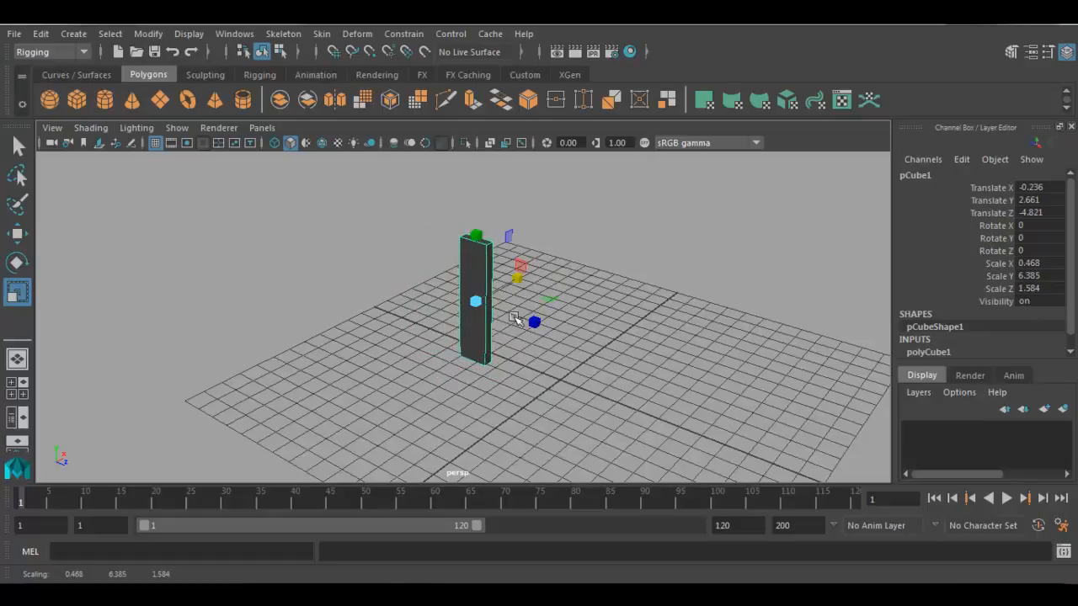
pyautogui.moveTo(533, 321); pyautogui.dragTo(392, 313)
# - Move the pillar to one side of the grid, to about Y 3.16 and Z -11.5
pyautogui.press('w')
pyautogui.moveTo(330, 243); pyautogui.dragTo(327, 231)
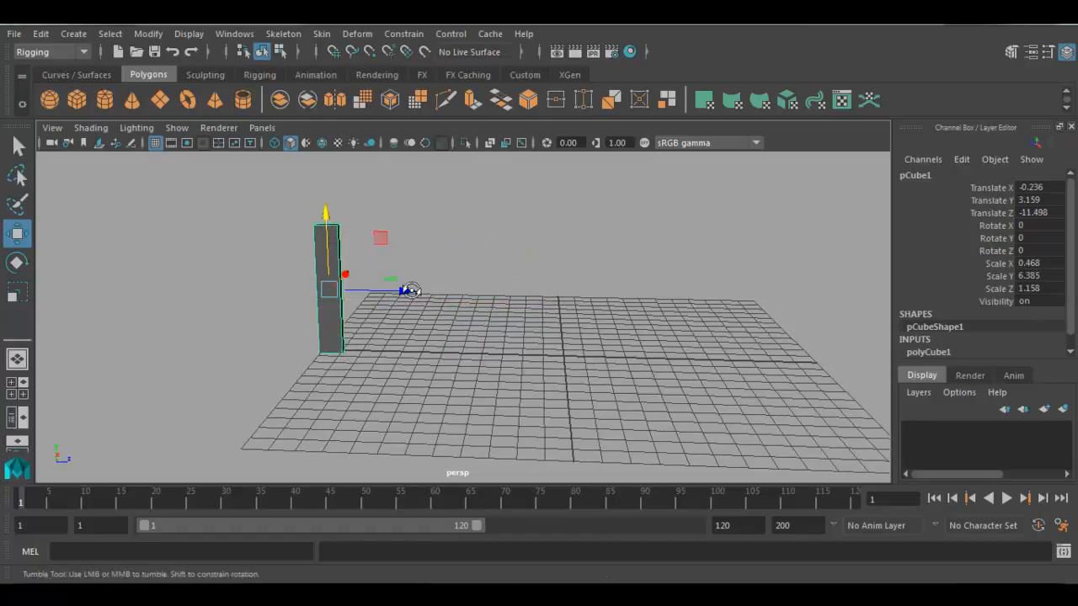
pyautogui.keyDown('alt'); pyautogui.moveTo(414, 288); pyautogui.dragTo(349, 305); pyautogui.keyUp('alt')
# - Thin the pillar further to about 0.274 in X, and deselect it in move mode
pyautogui.press('r')
pyautogui.moveTo(424, 237); pyautogui.dragTo(409, 245)
pyautogui.click(348, 350)
pyautogui.keyDown('alt'); pyautogui.moveTo(349, 349); pyautogui.dragTo(415, 338); pyautogui.keyUp('alt')
pyautogui.keyDown('alt'); pyautogui.moveTo(433, 327); pyautogui.dragTo(295, 330); pyautogui.keyUp('alt')
pyautogui.moveTo(391, 361)
pyautogui.keyDown('alt'); pyautogui.mouseDown()
pyautogui.moveTo(553, 361)
pyautogui.moveTo(447, 373)
pyautogui.moveTo(392, 361)
pyautogui.moveTo(407, 364)
pyautogui.mouseUp(); pyautogui.keyUp('alt')
pyautogui.press('w')
pyautogui.click(409, 367)
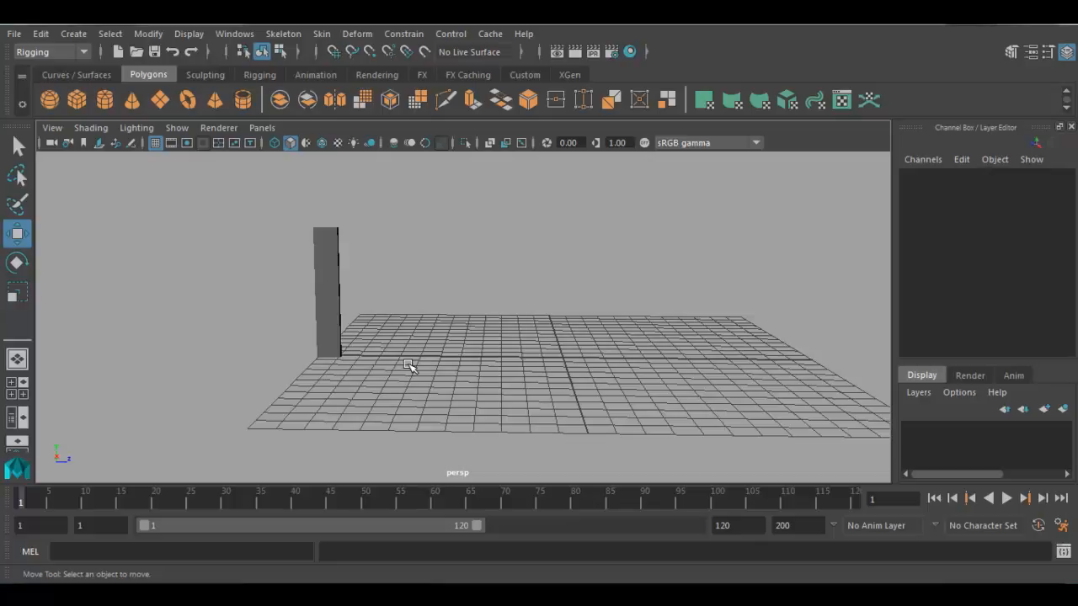
# - Duplicate the pillar and move the copy along Z to about -9.54, beside the original
pyautogui.click(331, 255)
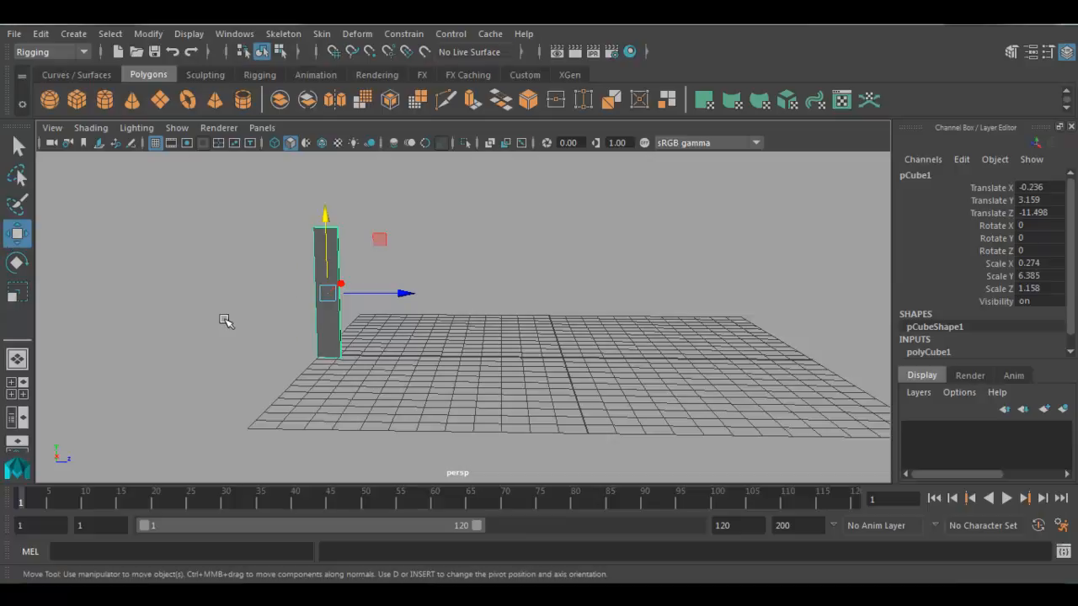
pyautogui.click(40, 34)
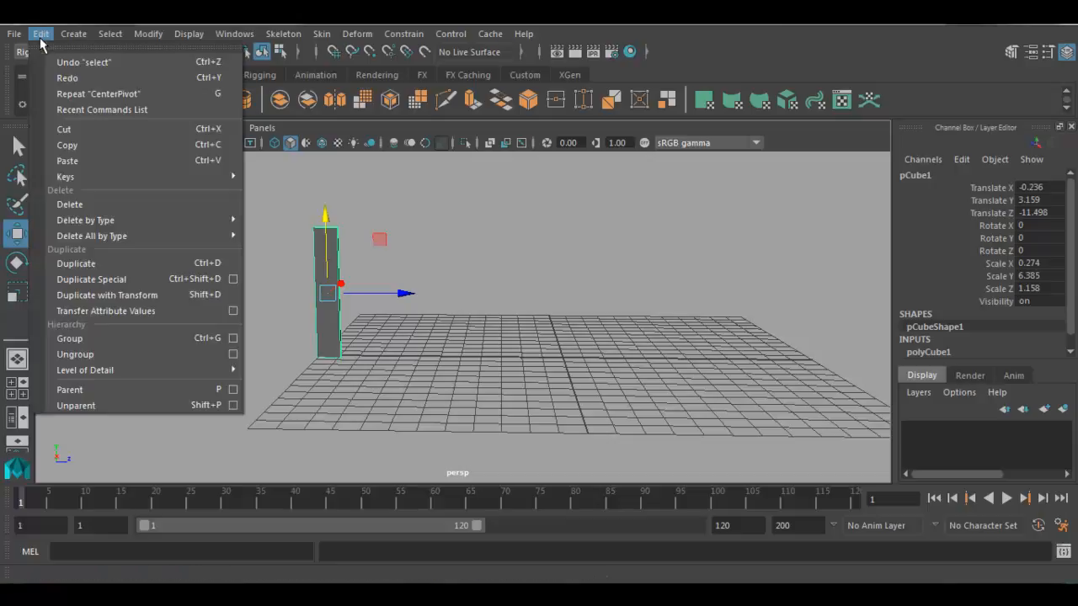
pyautogui.click(75, 264)
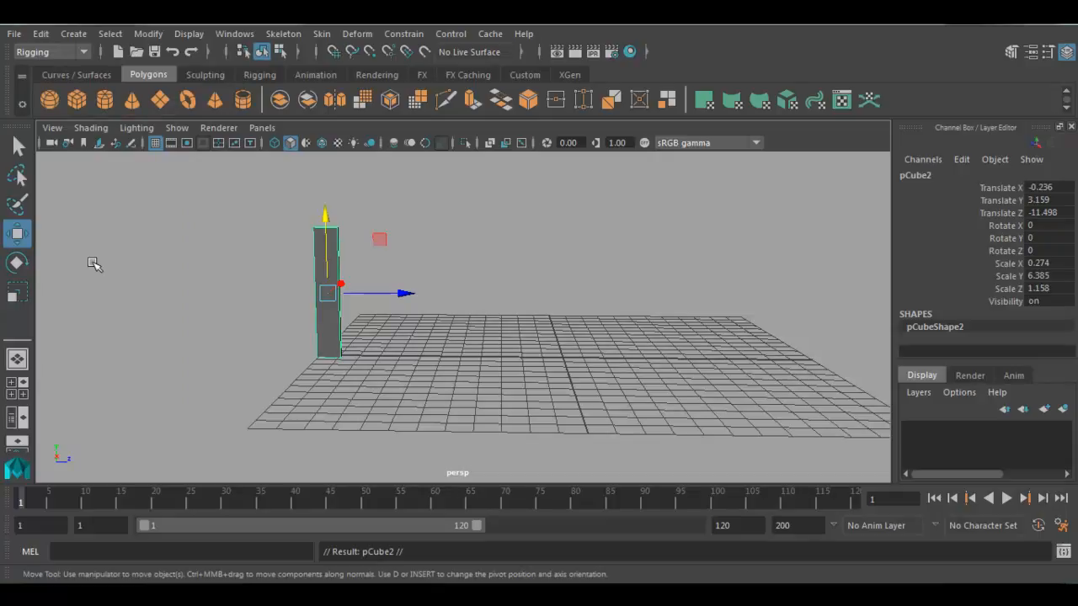
pyautogui.moveTo(398, 293); pyautogui.dragTo(440, 294)
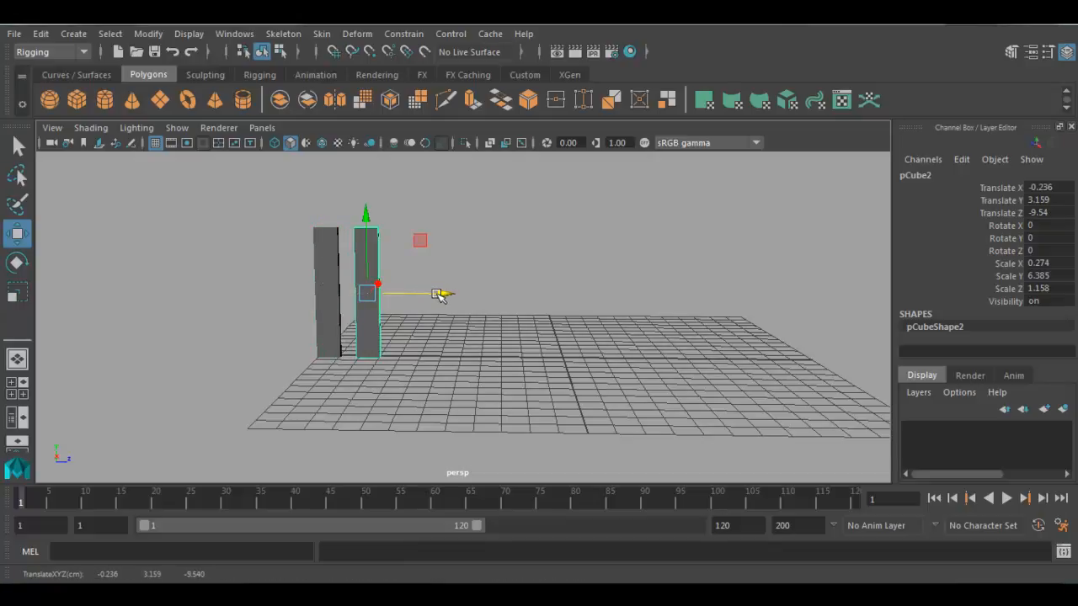
pyautogui.click(437, 338)
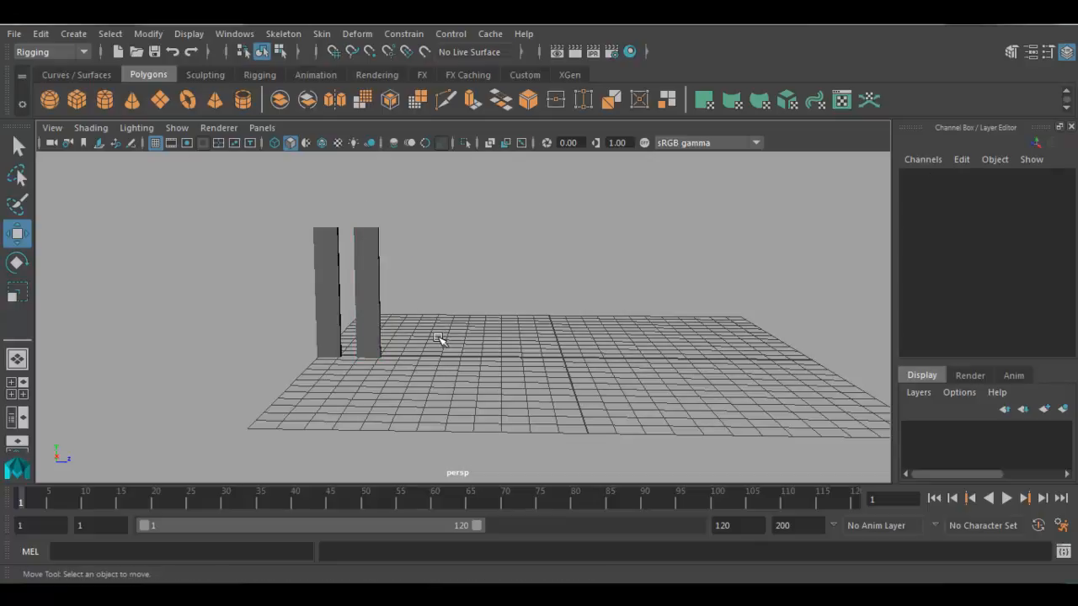
# - Duplicate both pillars together and move the copies along Z, placing the farther one at about -5.42
pyautogui.moveTo(390, 198); pyautogui.dragTo(307, 281)
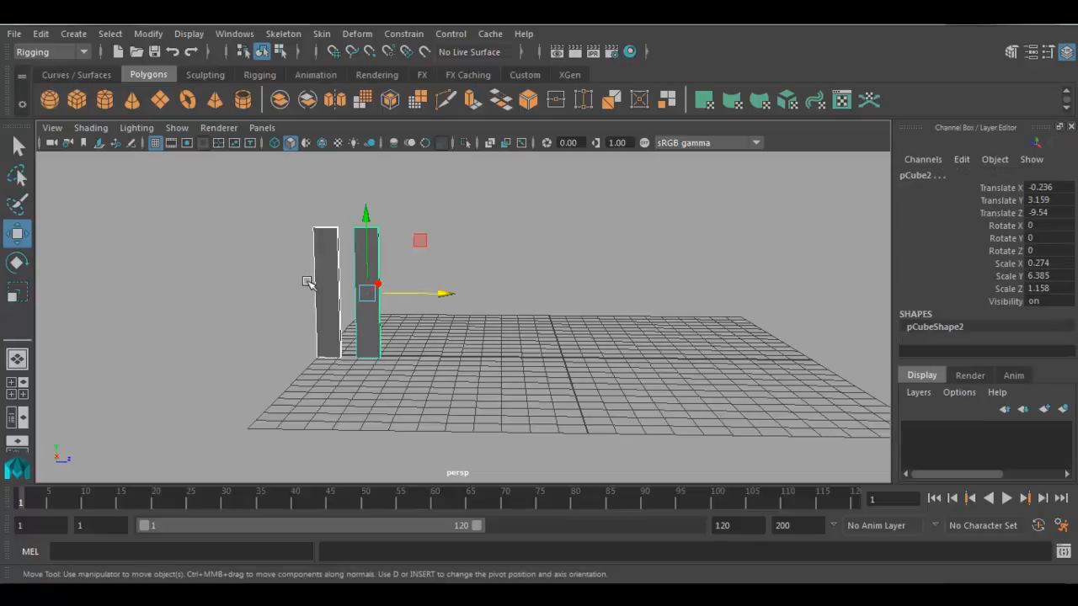
pyautogui.click(41, 34)
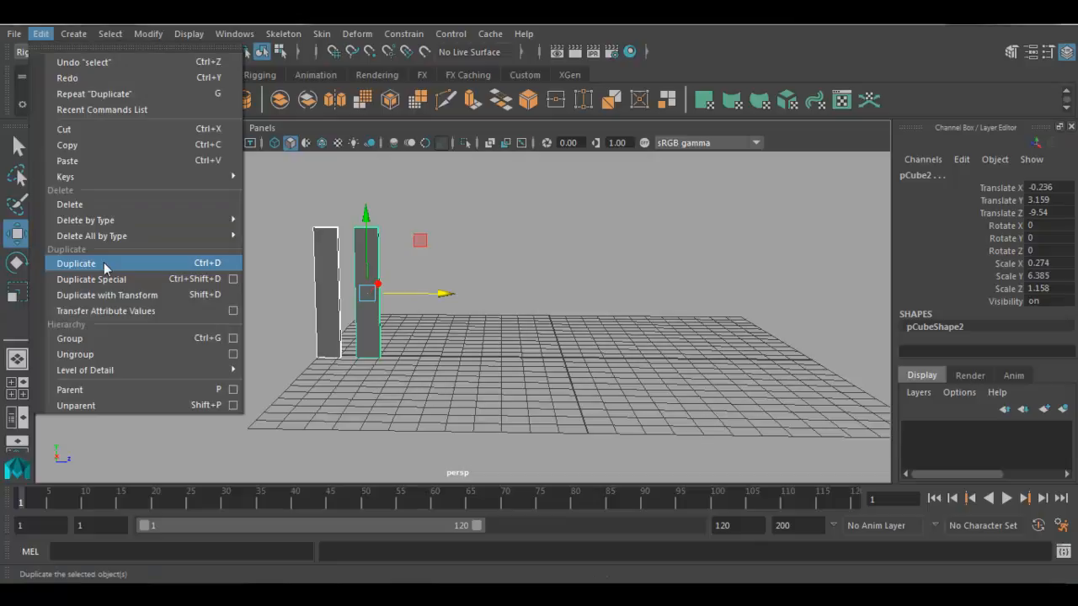
pyautogui.click(383, 380)
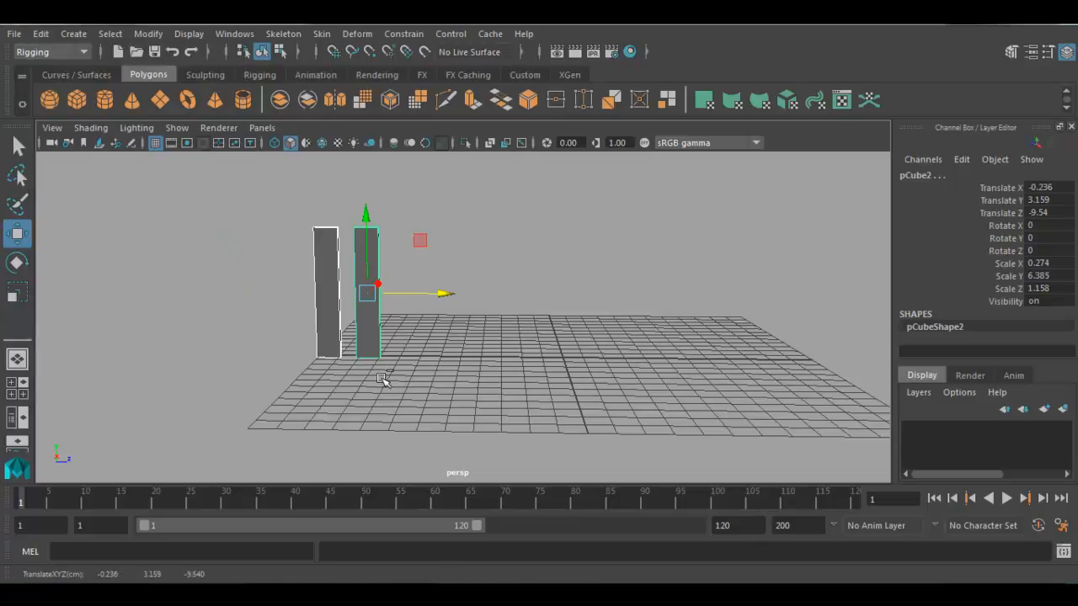
pyautogui.hotkey('ctrl', 'd')
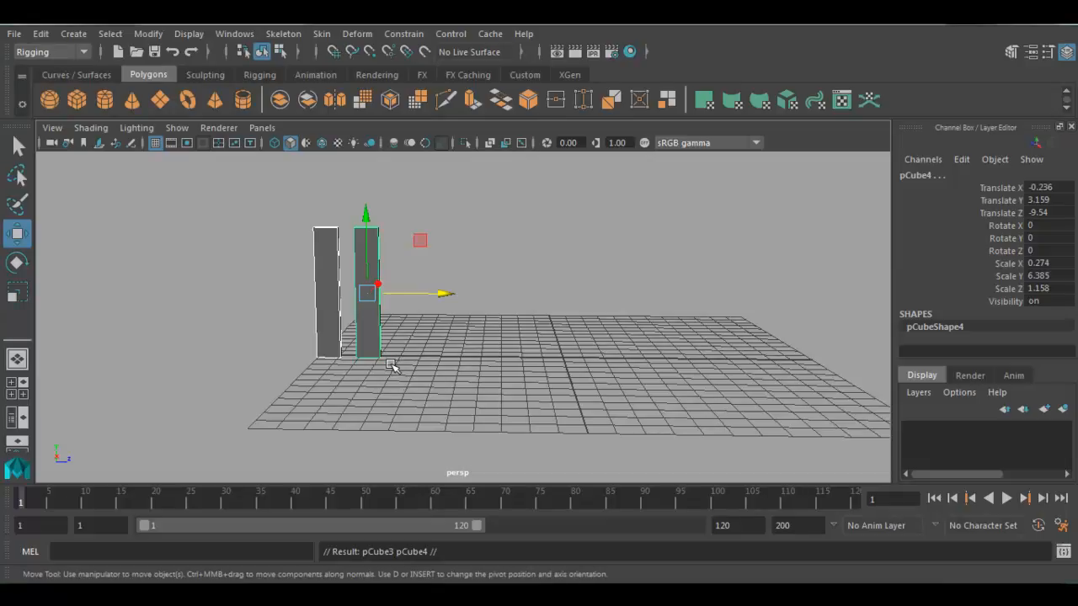
pyautogui.moveTo(441, 291); pyautogui.dragTo(527, 294)
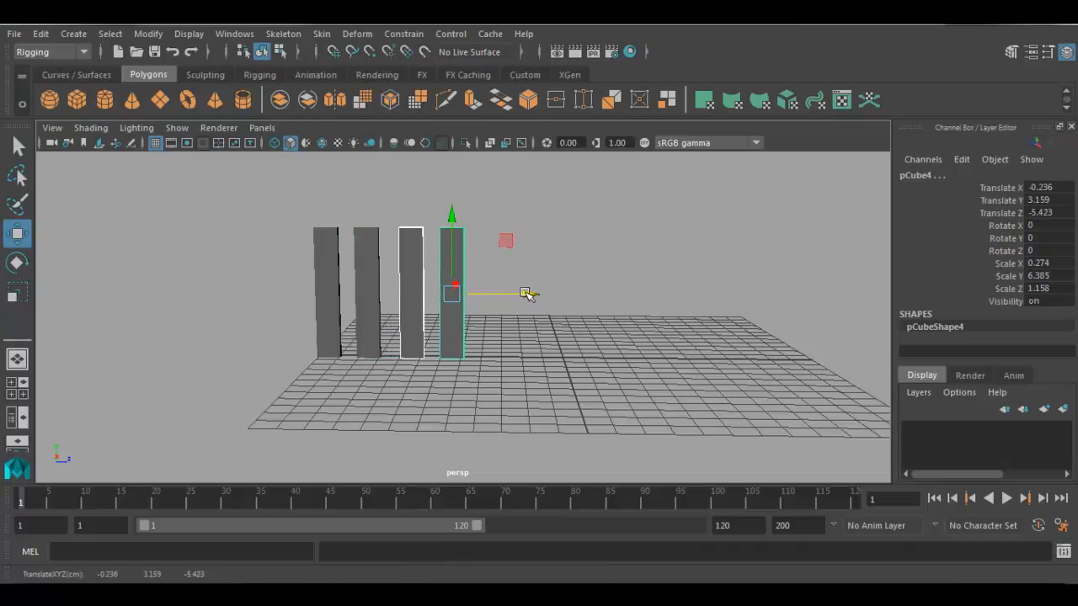
pyautogui.click(529, 357)
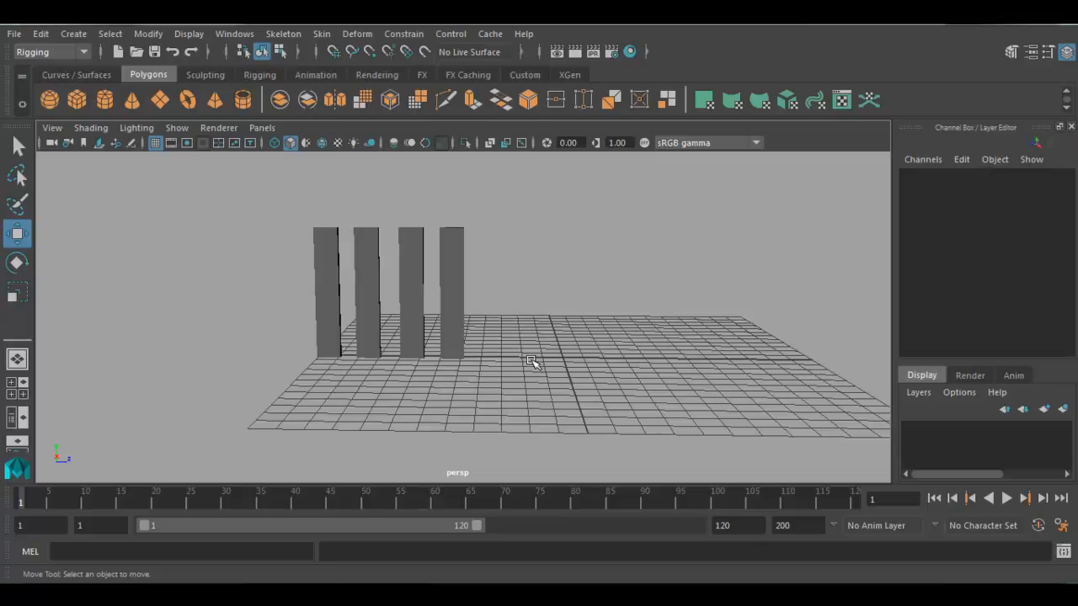
# - Delete the three duplicated pillars, keeping only the original
pyautogui.moveTo(502, 191); pyautogui.dragTo(355, 394)
pyautogui.press('Delete')
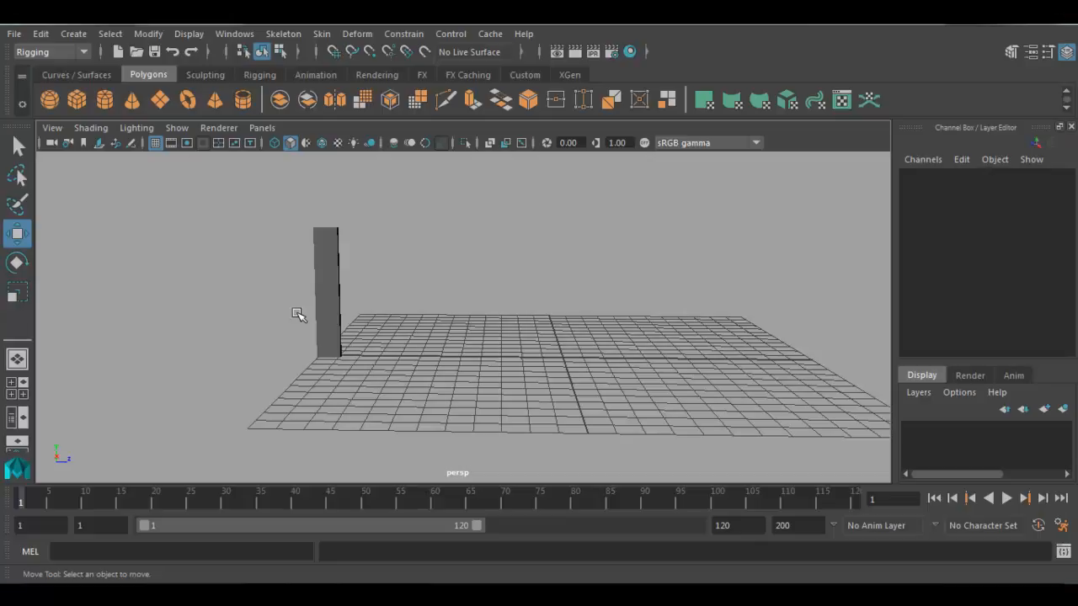
# - Duplicate the remaining pillar and move the copy along Z to about -9.66
pyautogui.moveTo(318, 313); pyautogui.dragTo(433, 325)
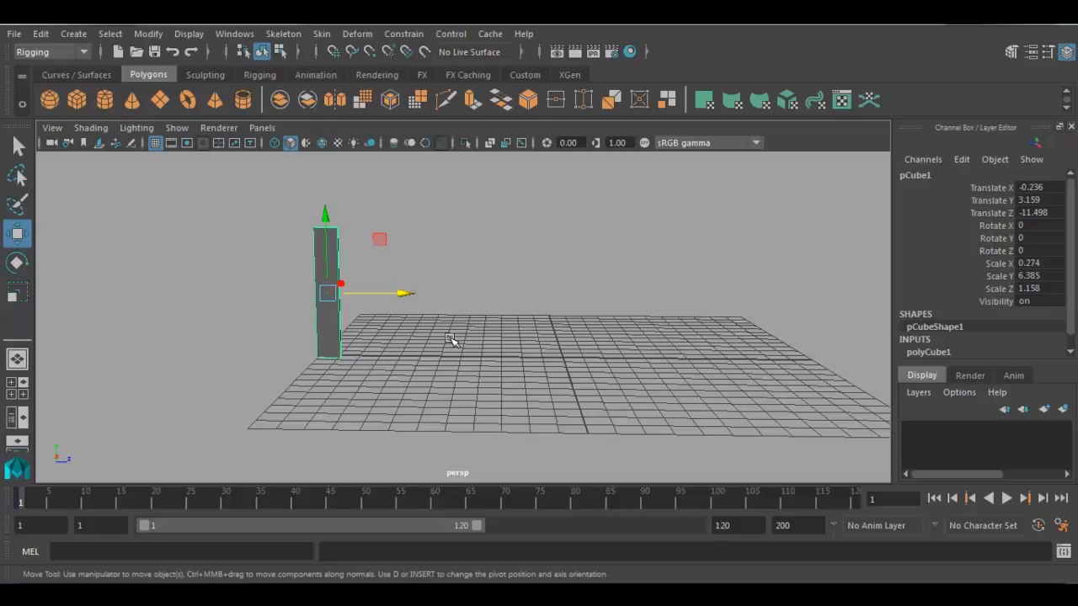
pyautogui.hotkey('ctrl', 'd')
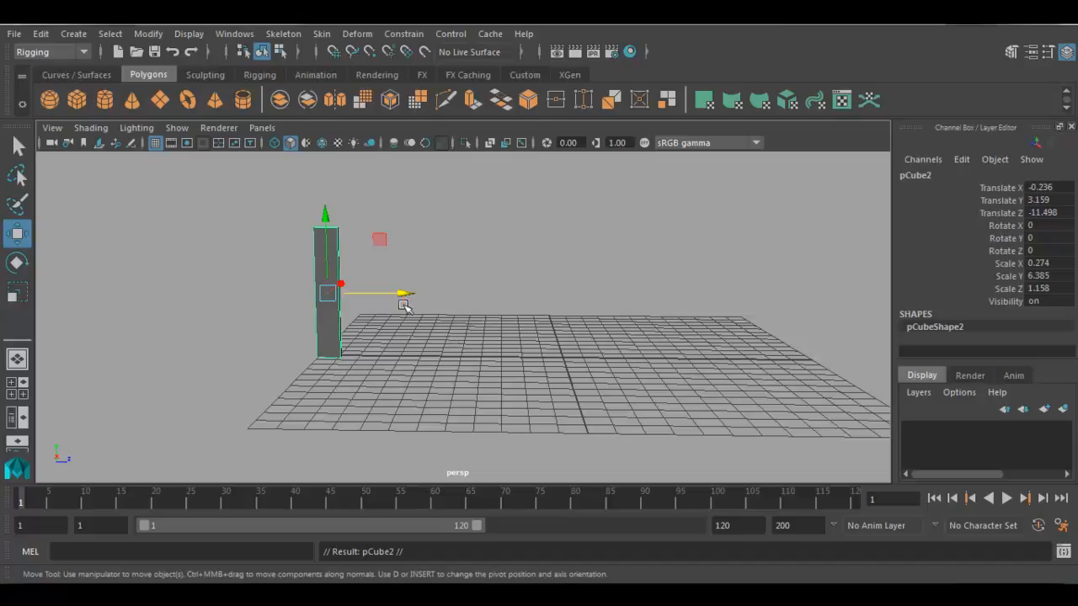
pyautogui.moveTo(404, 293); pyautogui.dragTo(438, 295)
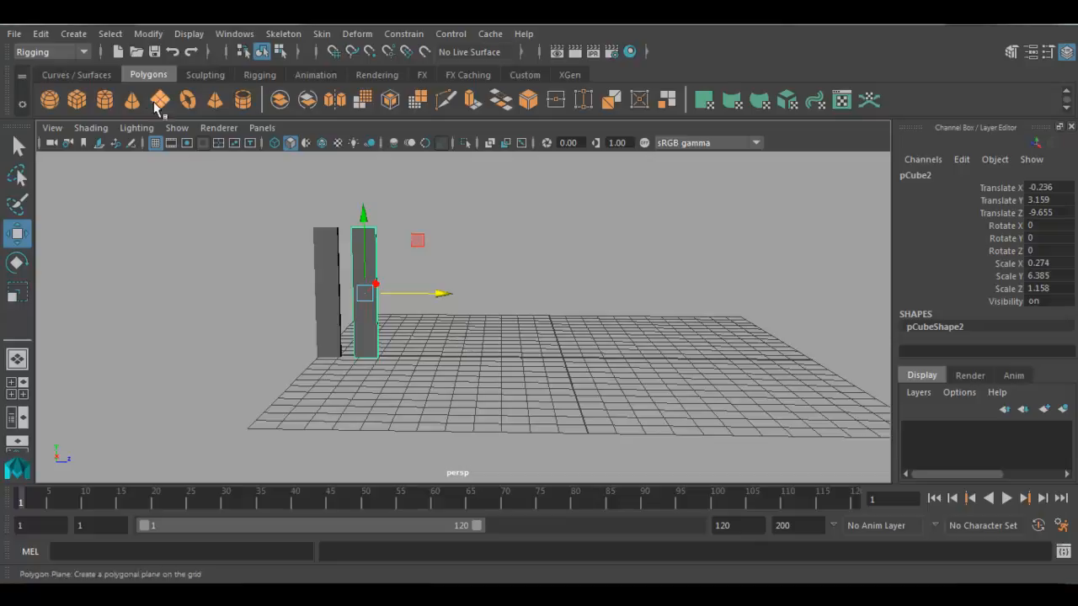
# - Repeat Duplicate with Transform on the moved copy until a row of 13 evenly spaced pillars spans the grid
pyautogui.click(41, 34)
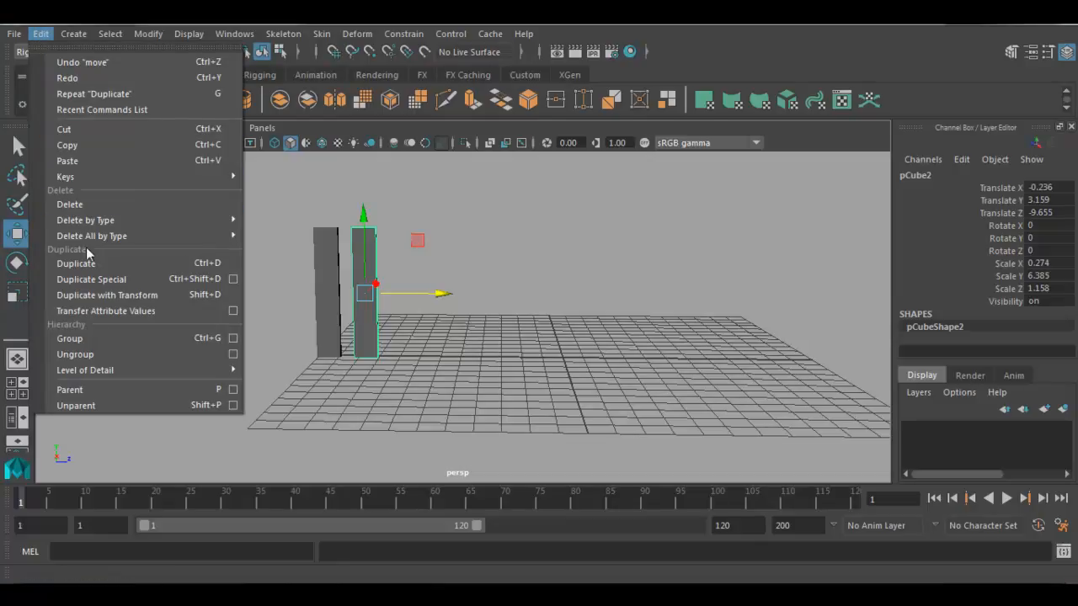
pyautogui.click(101, 295)
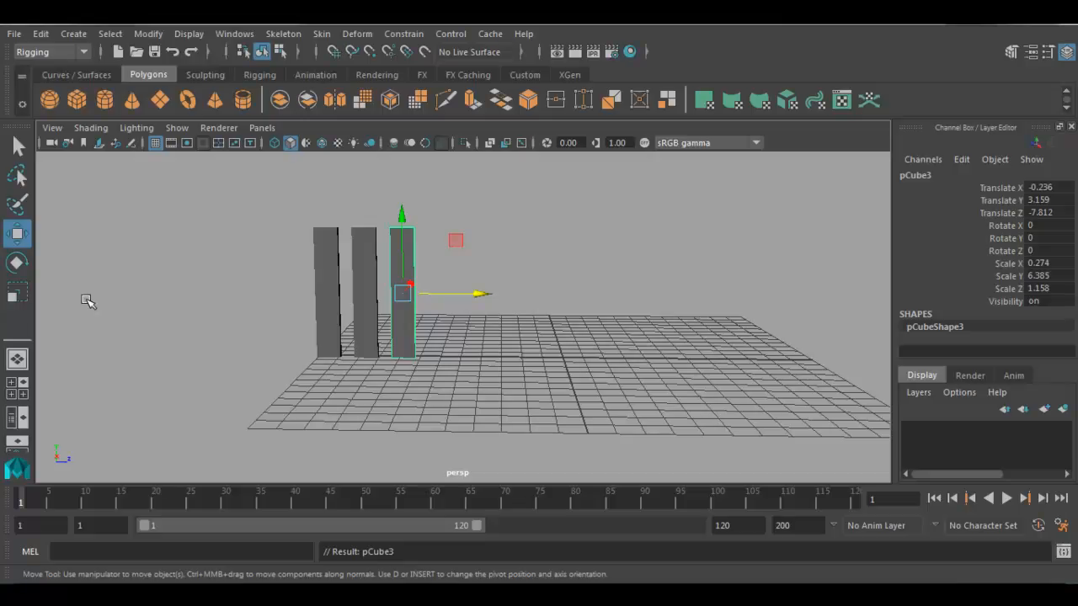
pyautogui.hotkey('shift', 'd')
pyautogui.hotkey('shift', 'd')
pyautogui.hotkey('shift', 'd')
pyautogui.hotkey('shift', 'd')
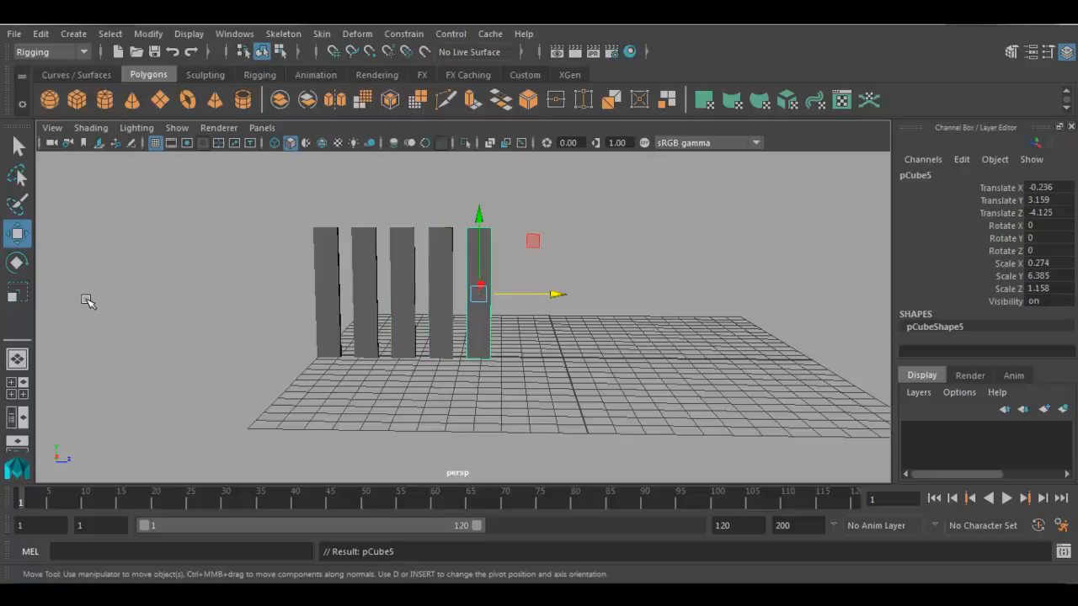
pyautogui.hotkey('shift', 'd')
pyautogui.hotkey('shift', 'd')
pyautogui.hotkey('shift', 'd')
pyautogui.hotkey('shift', 'd')
pyautogui.hotkey('shift', 'd')
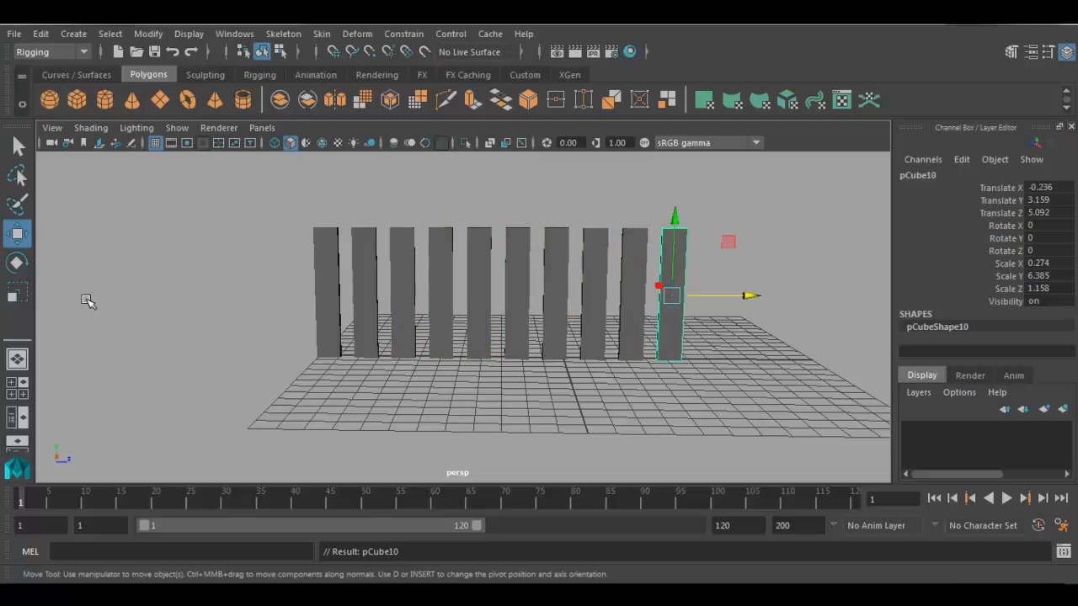
pyautogui.hotkey('shift', 'd')
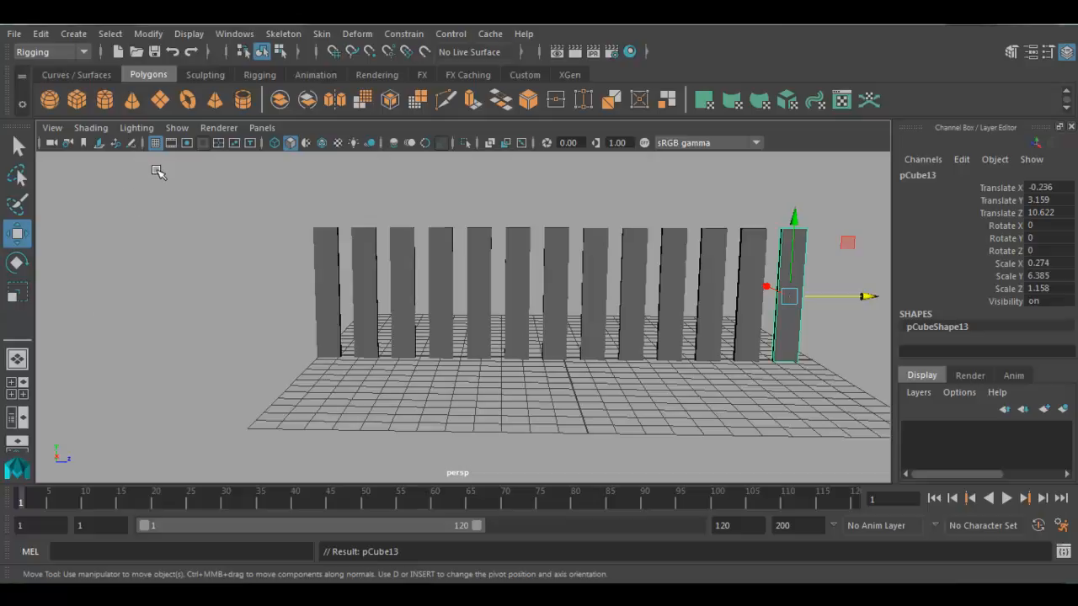
# - Delete the pillars on both sides of the row, keeping only the seventh one near the grid centre
pyautogui.moveTo(157, 171); pyautogui.dragTo(532, 490)
pyautogui.press('Delete')
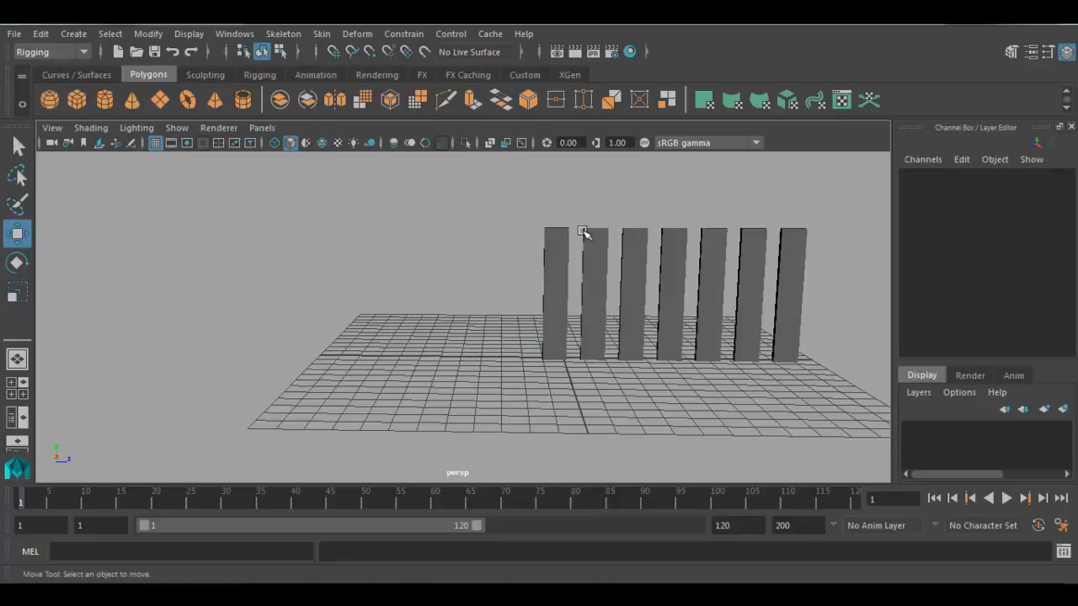
pyautogui.moveTo(582, 197); pyautogui.dragTo(881, 389)
pyautogui.press('Delete')
# - Move the remaining pillar onto the grid centre, to about Y 3.2 and Z 0.13
pyautogui.moveTo(664, 245); pyautogui.dragTo(522, 338)
pyautogui.moveTo(556, 221); pyautogui.dragTo(556, 211)
pyautogui.moveTo(628, 294); pyautogui.dragTo(639, 295)
pyautogui.keyDown('alt'); pyautogui.moveTo(657, 346); pyautogui.dragTo(642, 339); pyautogui.keyUp('alt')
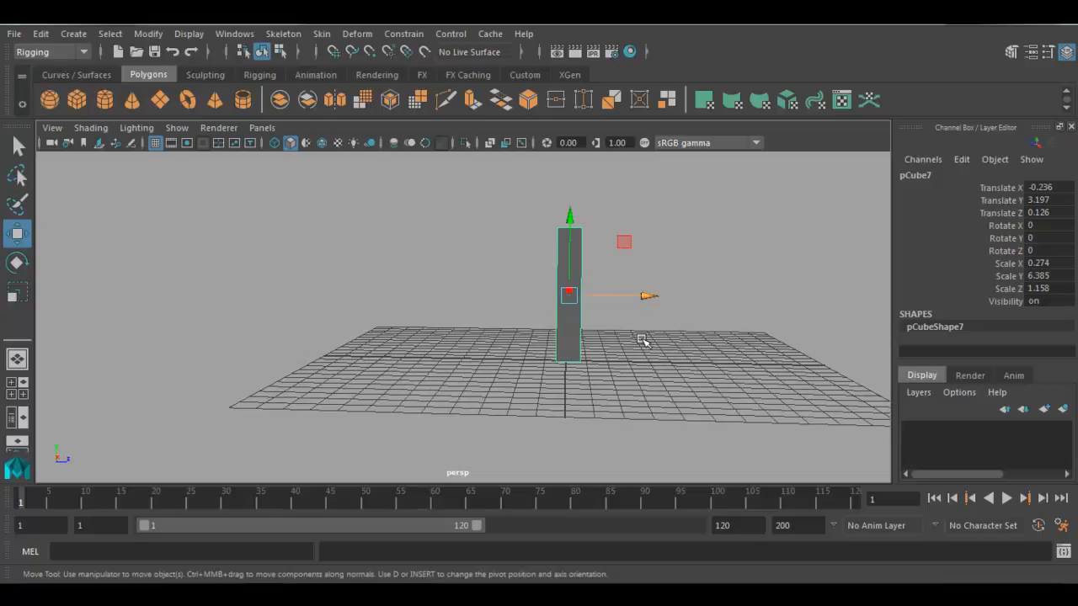
# - Move the pillar's pivot down to the middle of its base in the side view
pyautogui.press('space')
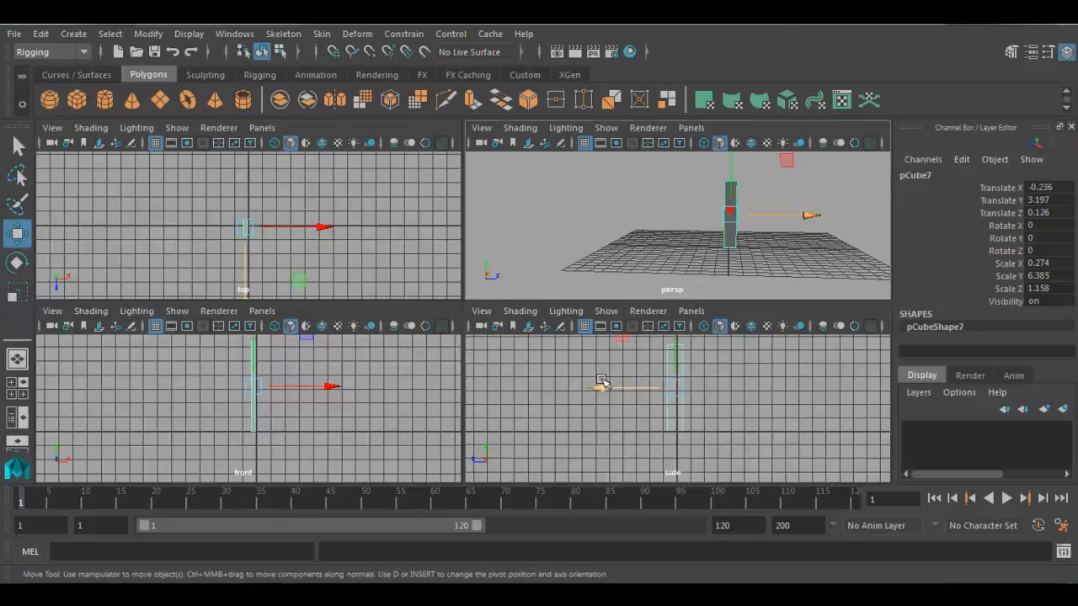
pyautogui.press('space')
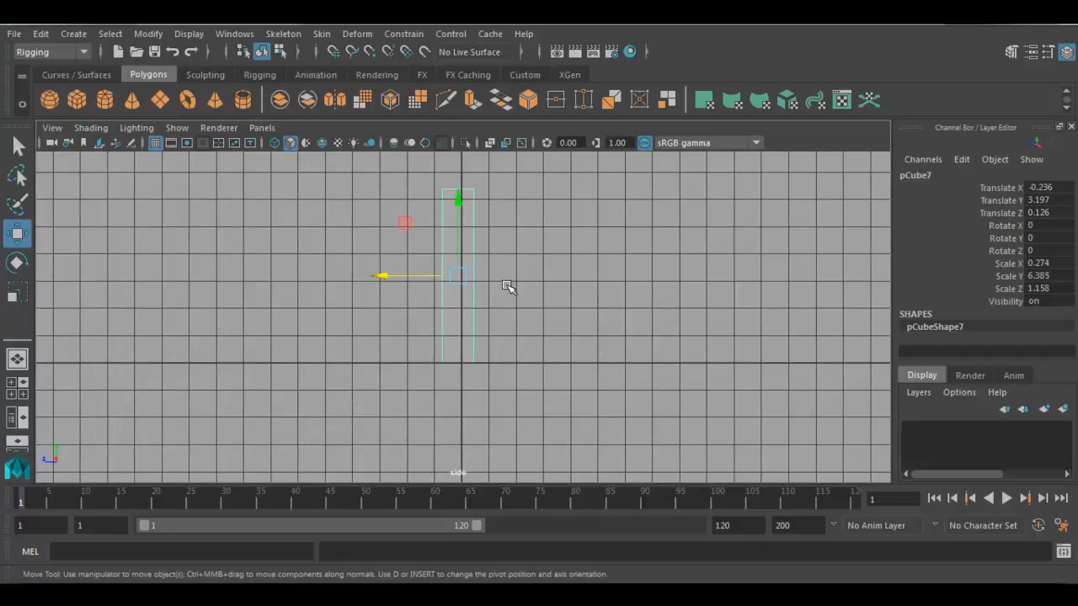
pyautogui.press('d')
pyautogui.moveTo(457, 210); pyautogui.dragTo(458, 292)
pyautogui.press('d')
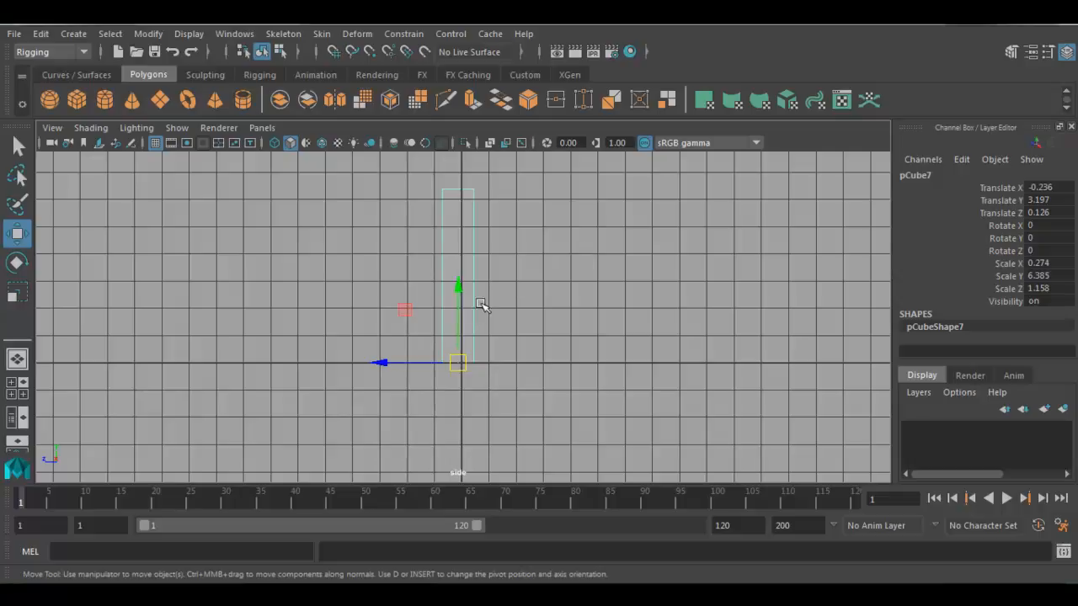
# - Try rotating the pillar around its base pivot in the side view, and undo the rotation
pyautogui.press('e')
pyautogui.moveTo(488, 298); pyautogui.dragTo(444, 302)
pyautogui.hotkey('ctrl', 'z')
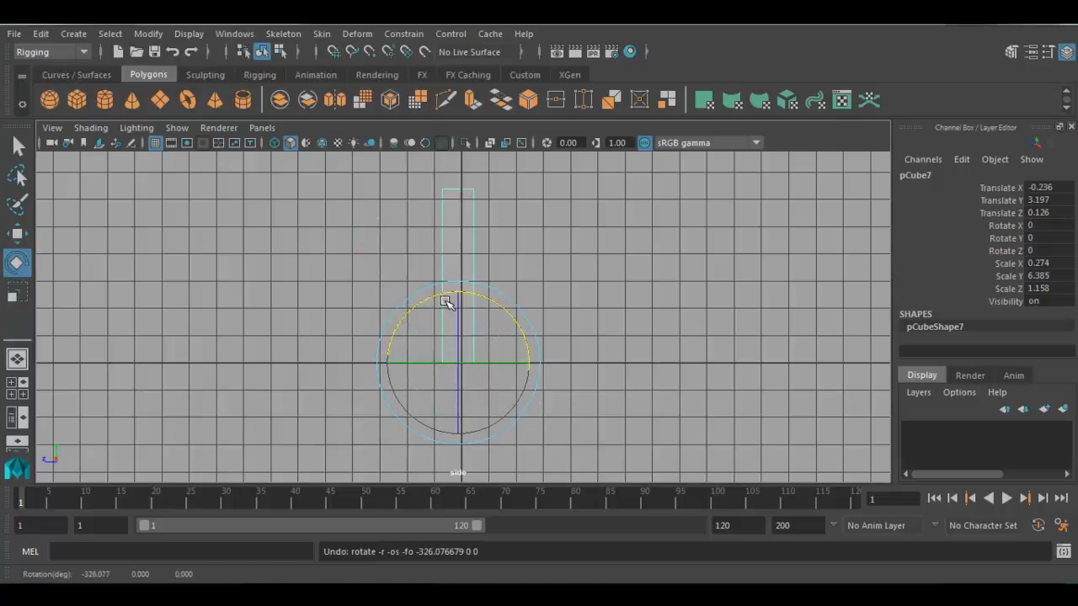
# - Duplicate the pillar in the perspective view and rotate the copy about 24.3 degrees in X around its base pivot
pyautogui.press('space')
pyautogui.press('space')
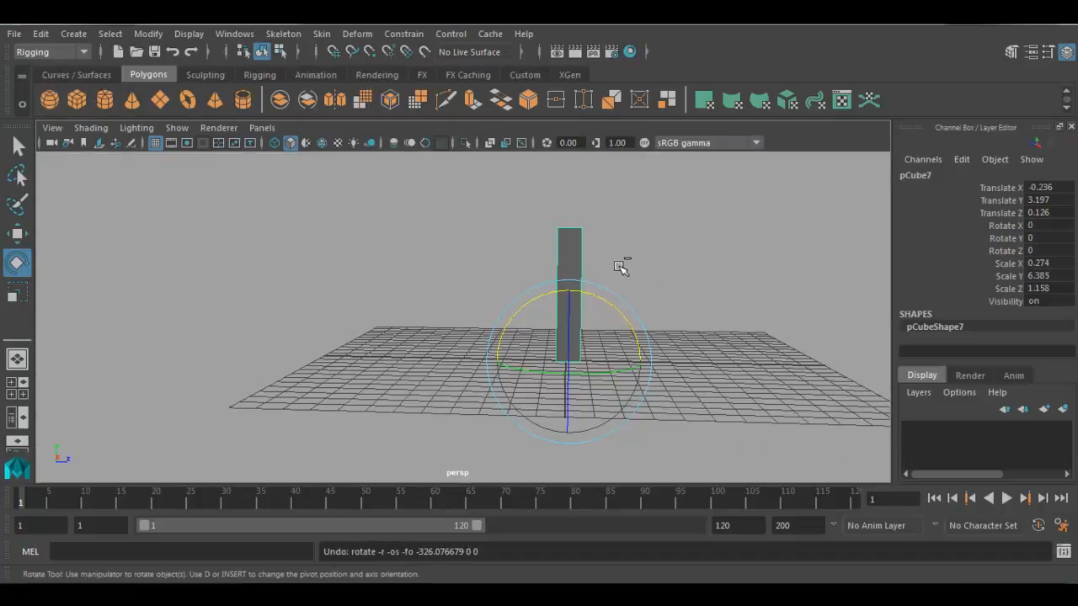
pyautogui.hotkey('ctrl', 'd')
pyautogui.moveTo(588, 296); pyautogui.dragTo(617, 310)
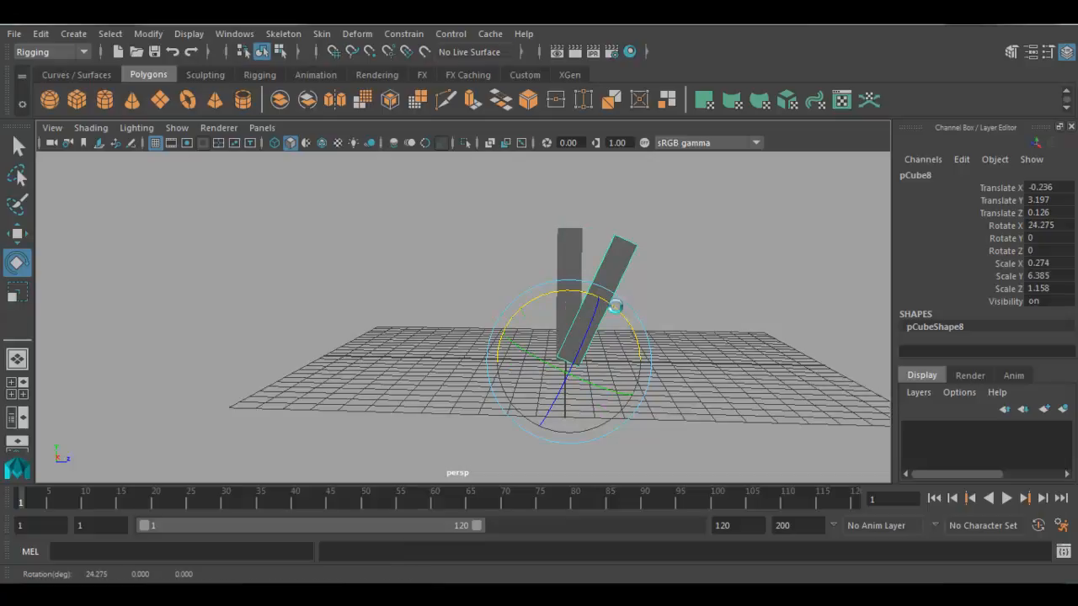
# - Repeat Duplicate with Transform on the rotated copy until the pillars complete a full circle around the base pivot
pyautogui.hotkey('shift', 'd')
pyautogui.hotkey('shift', 'd')
pyautogui.hotkey('shift', 'd')
pyautogui.hotkey('shift', 'd')
pyautogui.hotkey('shift', 'd')
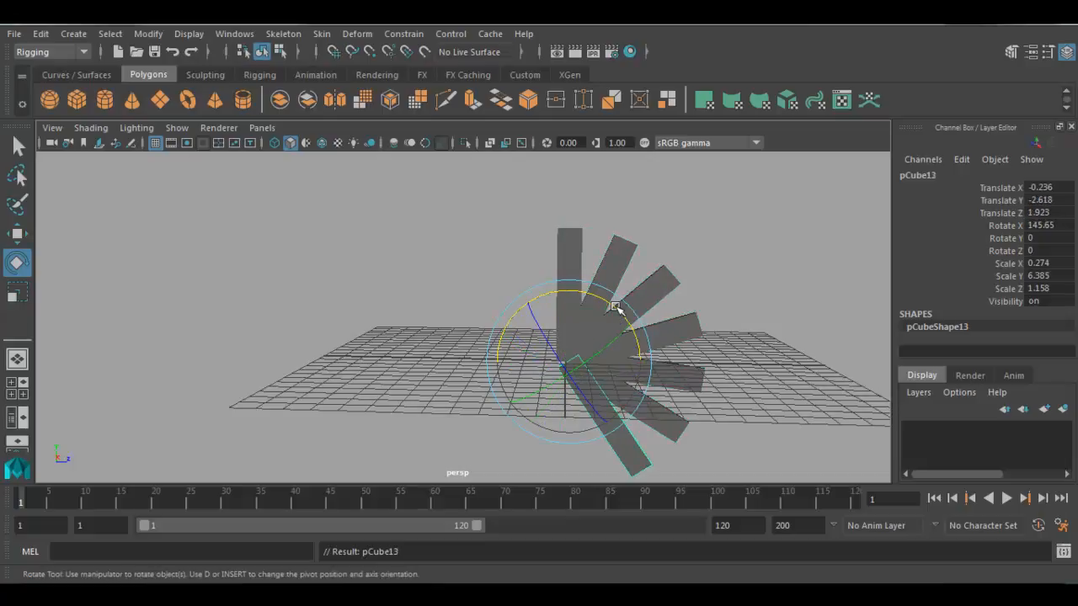
pyautogui.hotkey('shift', 'd')
pyautogui.hotkey('shift', 'd')
pyautogui.hotkey('shift', 'd')
pyautogui.hotkey('shift', 'd')
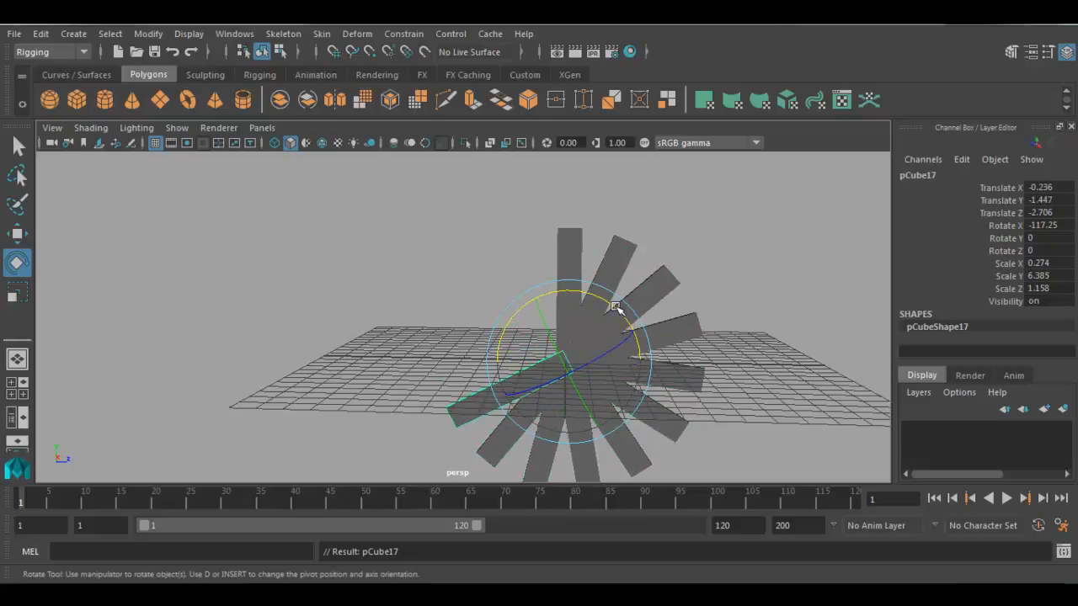
pyautogui.hotkey('shift', 'd')
pyautogui.hotkey('shift', 'd')
pyautogui.hotkey('shift', 'd')
pyautogui.hotkey('shift', 'd')
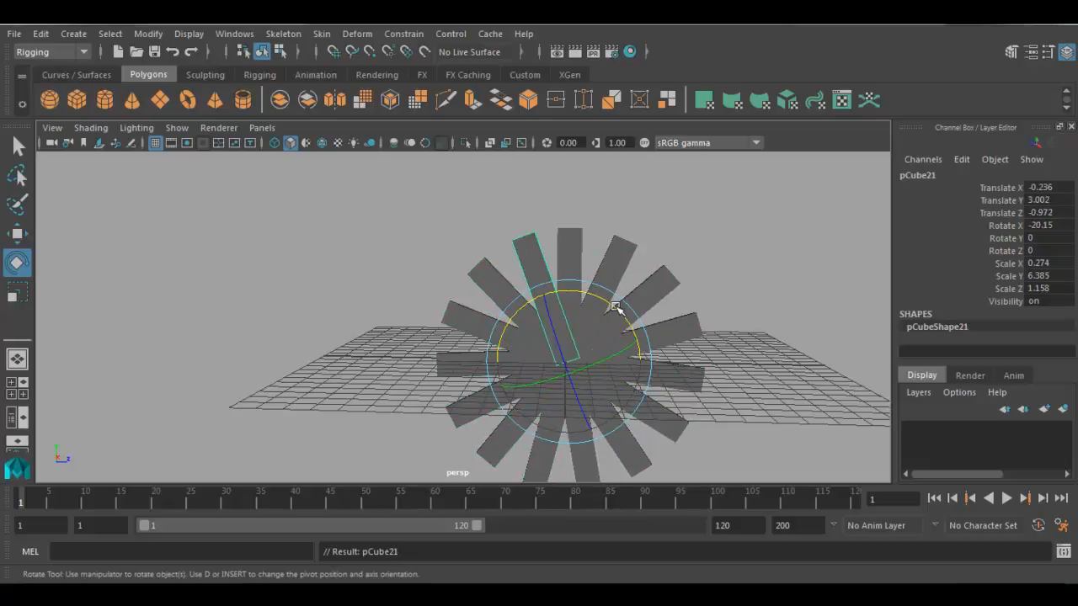
# - Delete the whole radial array of pillars from the perspective view
pyautogui.click(671, 218)
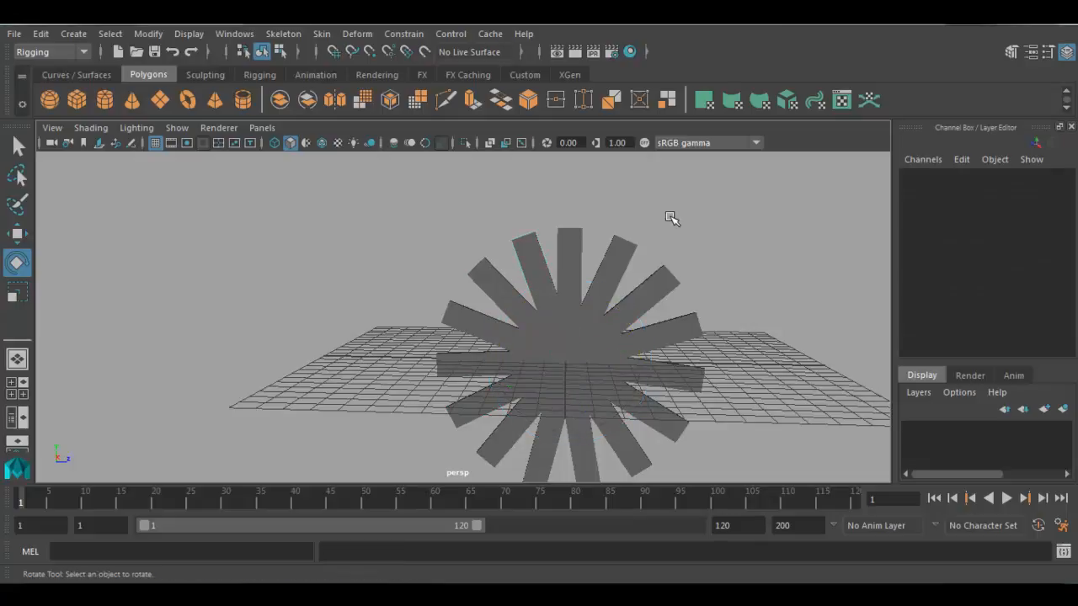
pyautogui.keyDown('alt'); pyautogui.moveTo(640, 351); pyautogui.dragTo(623, 326, button='middle'); pyautogui.keyUp('alt')
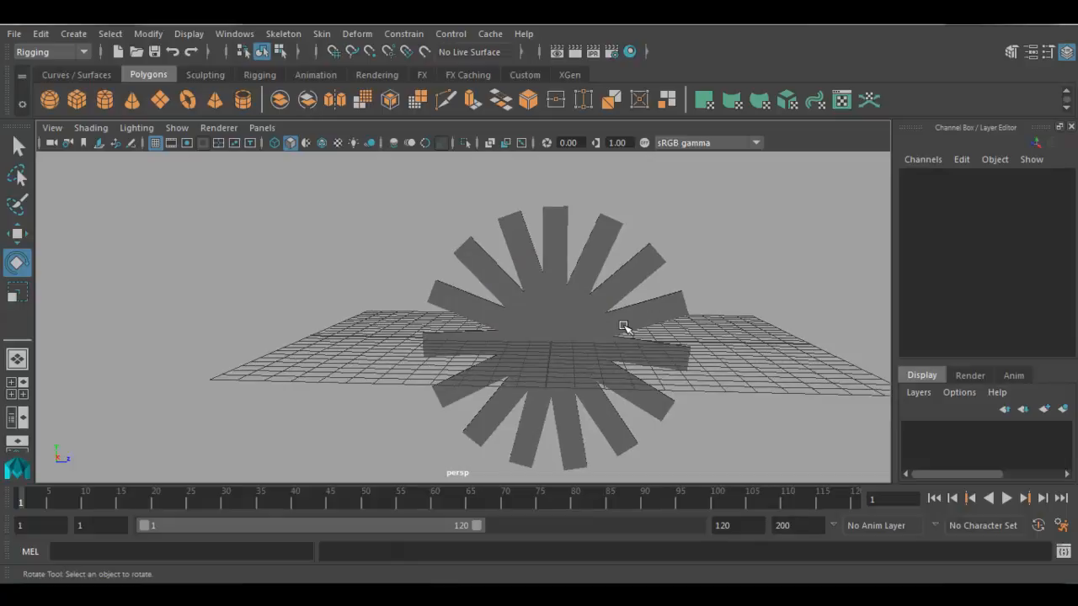
pyautogui.moveTo(648, 316); pyautogui.dragTo(759, 202)
pyautogui.moveTo(625, 334); pyautogui.dragTo(393, 458)
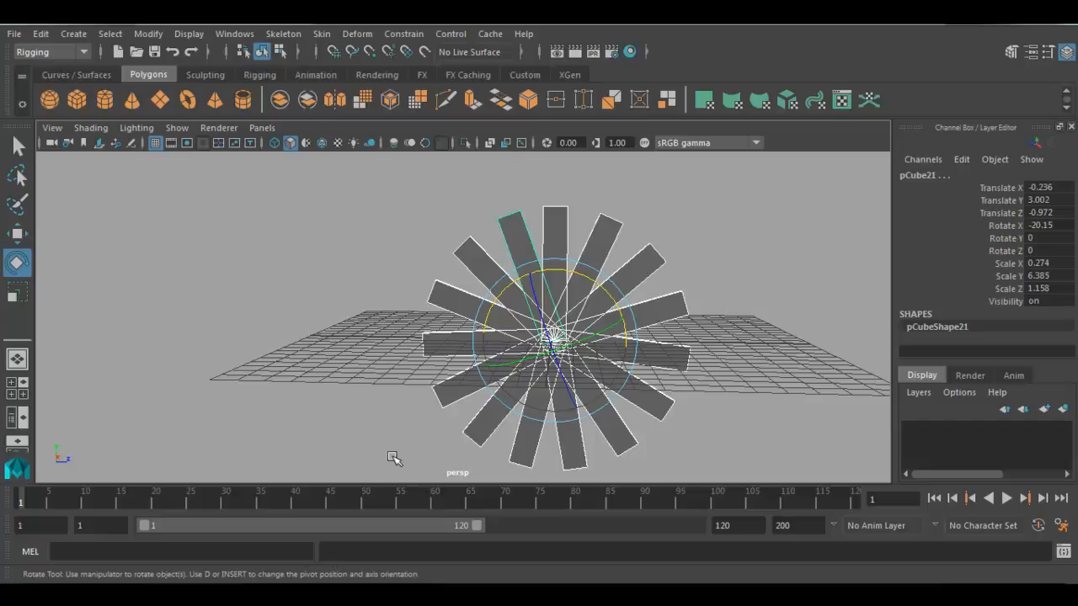
pyautogui.press('Delete')
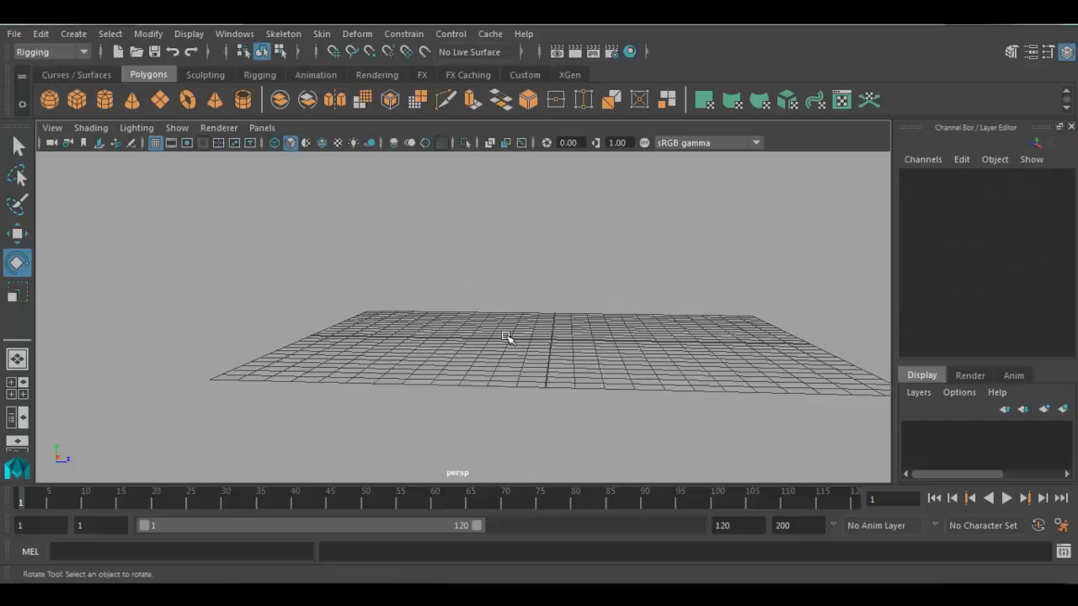
# - Create a polygon cube at the origin and raise it to about Translate Y 0.752
pyautogui.keyDown('alt'); pyautogui.moveTo(558, 333); pyautogui.dragTo(463, 328); pyautogui.keyUp('alt')
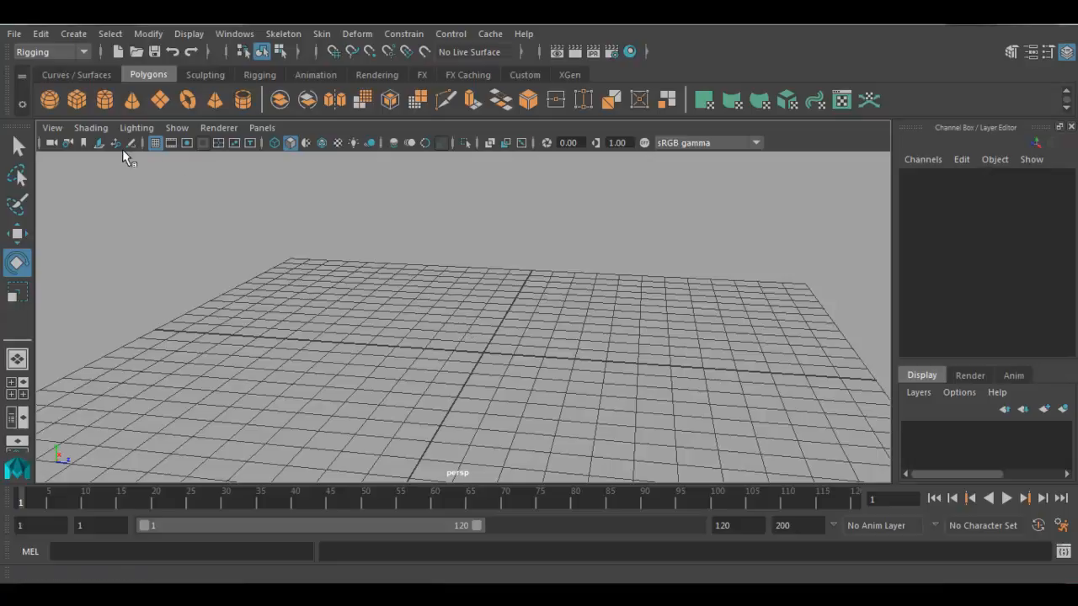
pyautogui.click(74, 98)
pyautogui.press('w')
pyautogui.moveTo(483, 283); pyautogui.dragTo(485, 266)
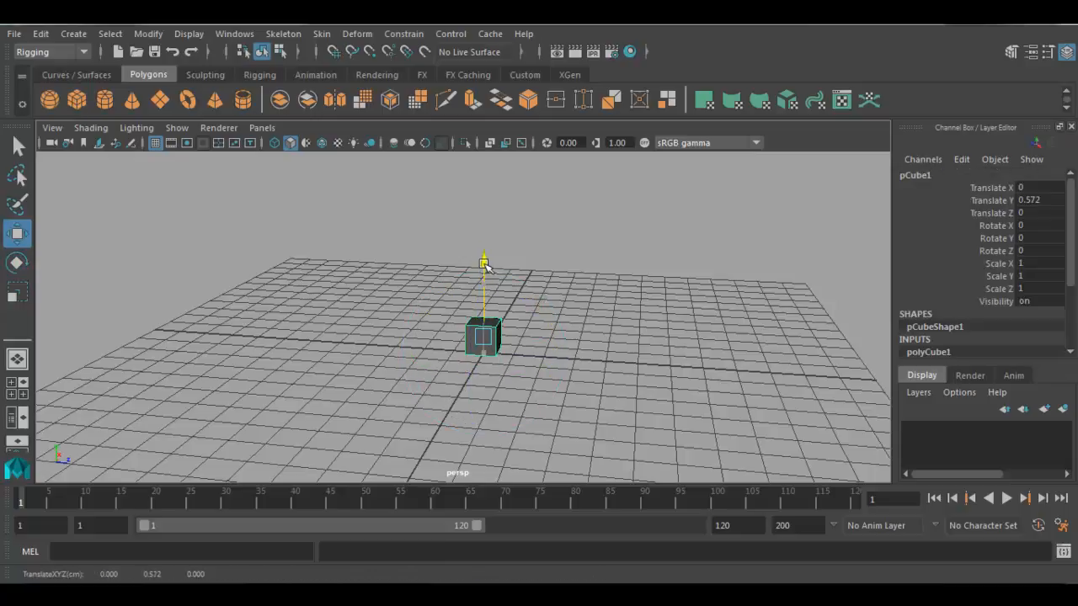
# - Create a polygon sphere and place it beside the cube at about Translate Z -2.552 and Y 0.794
pyautogui.click(49, 99)
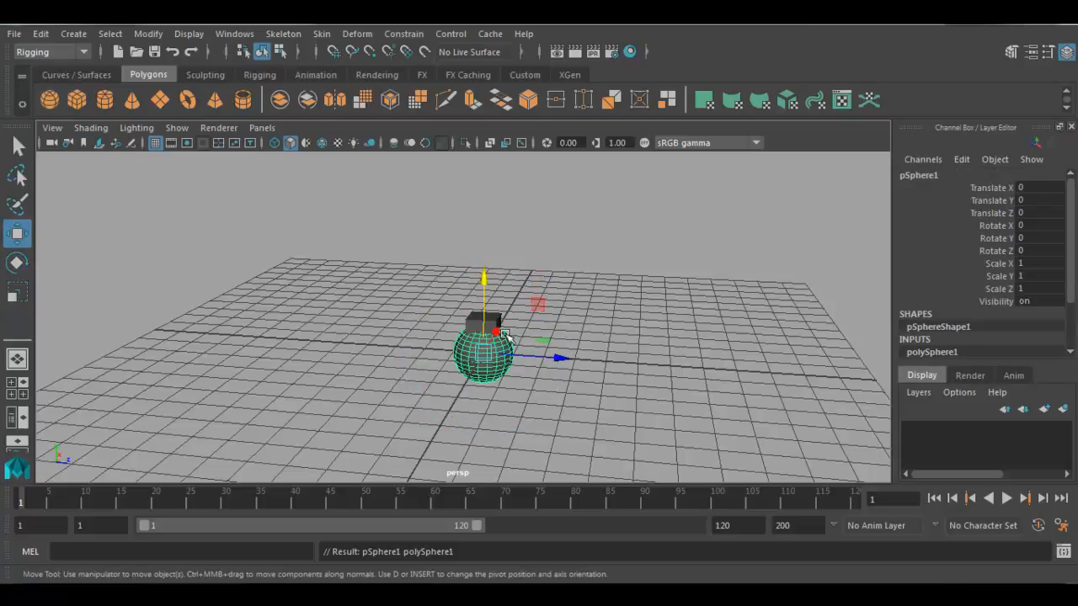
pyautogui.moveTo(572, 360); pyautogui.dragTo(445, 320)
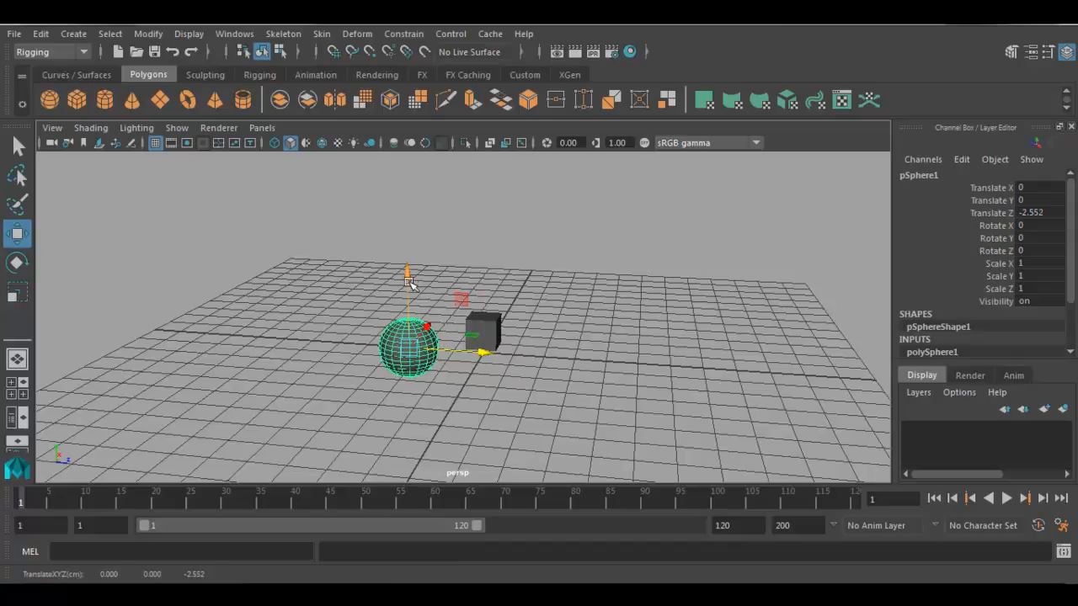
pyautogui.moveTo(412, 284); pyautogui.dragTo(413, 263)
# - Create a polygon cylinder on the cube's other side at about Translate Z 2.236 and Y 0.994
pyautogui.click(104, 98)
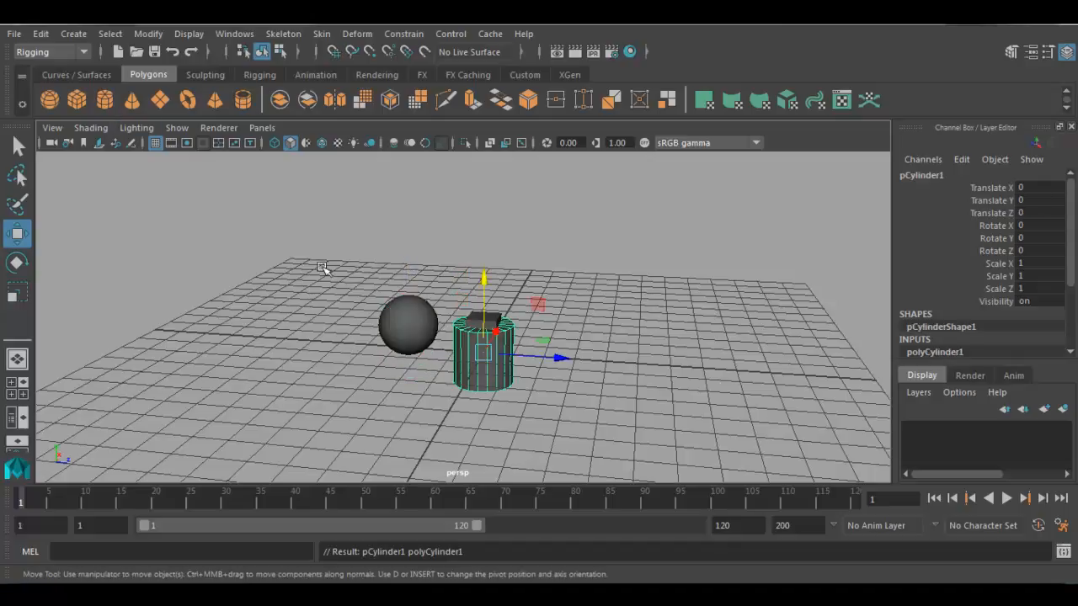
pyautogui.moveTo(560, 357); pyautogui.dragTo(627, 363)
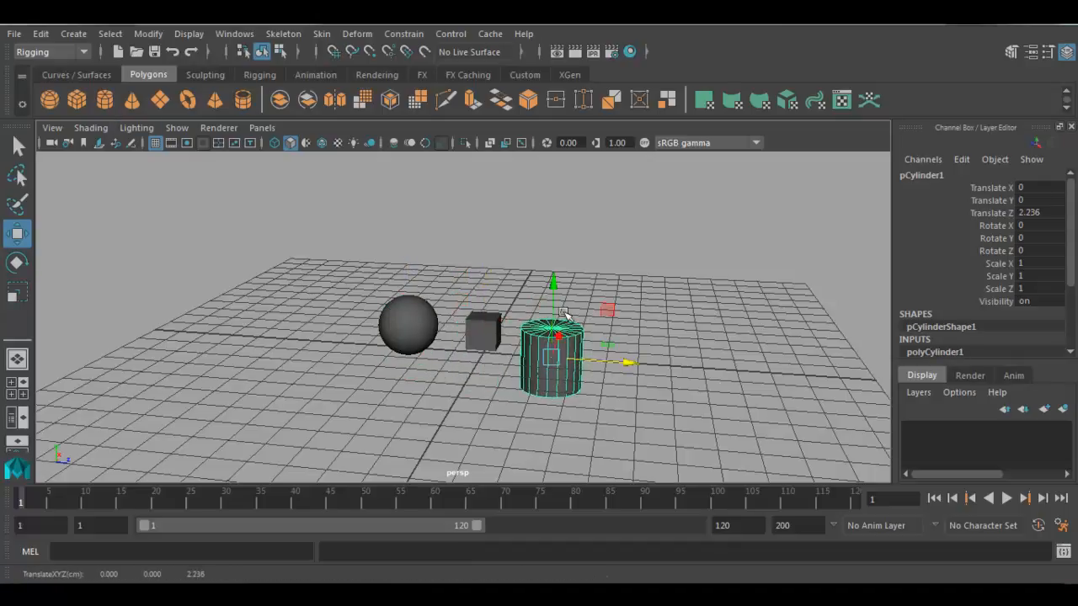
pyautogui.moveTo(553, 286); pyautogui.dragTo(554, 252)
pyautogui.click(493, 393)
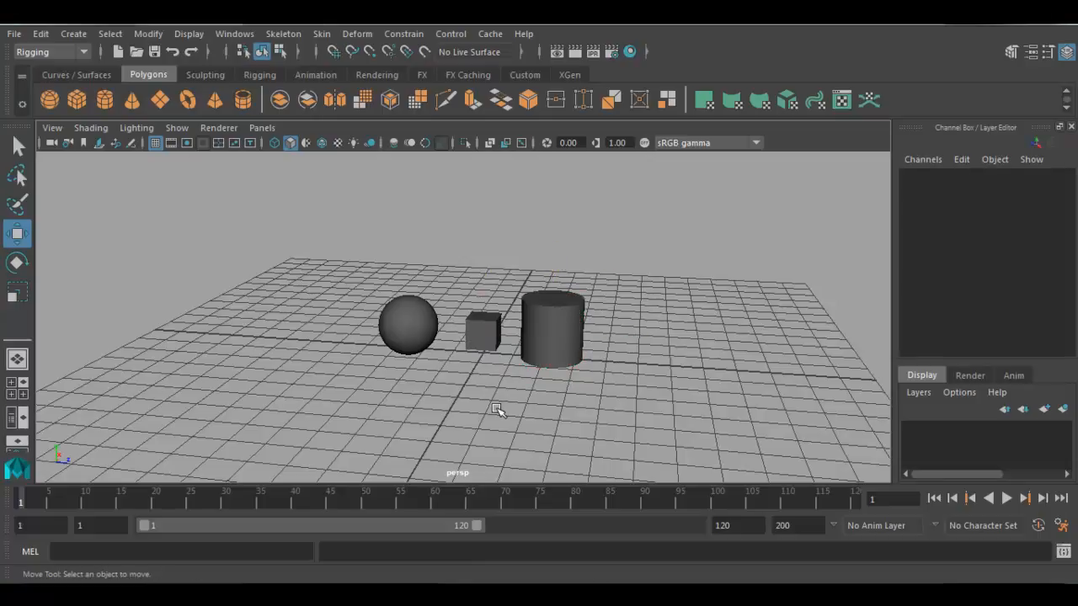
# - Select the sphere, the cylinder and the cube one at a time and clear the selection
pyautogui.click(426, 314)
pyautogui.click(548, 343)
pyautogui.click(480, 337)
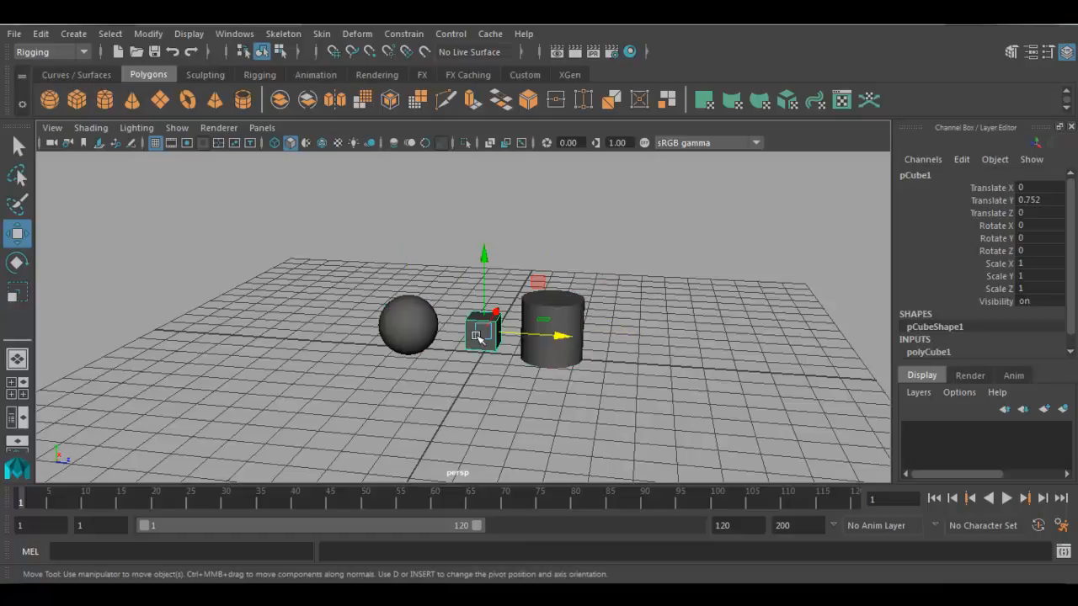
pyautogui.click(478, 386)
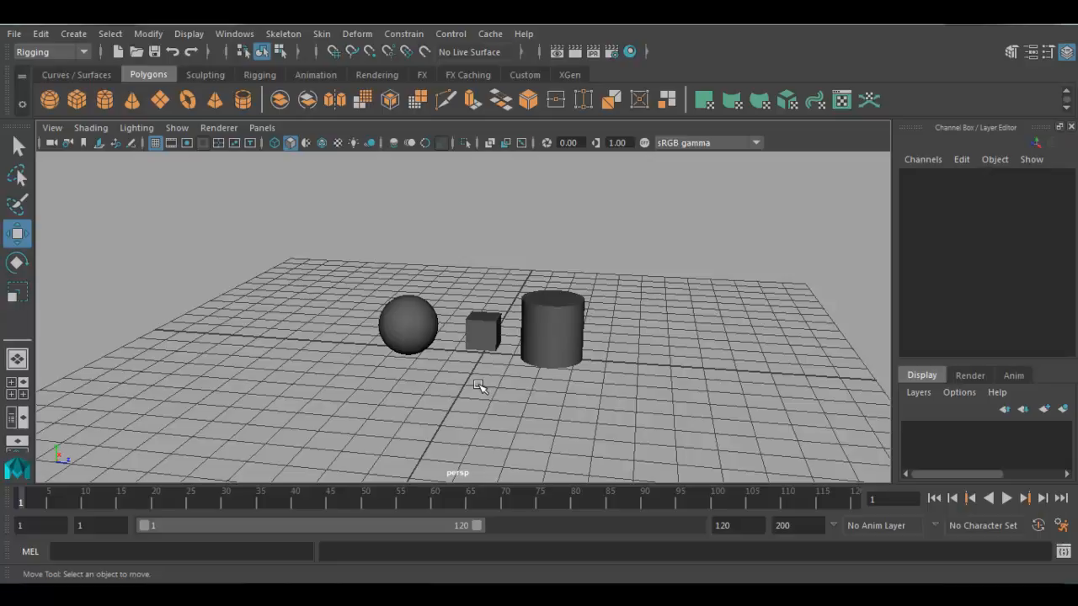
# - Select the sphere, cube and cylinder together and group them
pyautogui.click(410, 338)
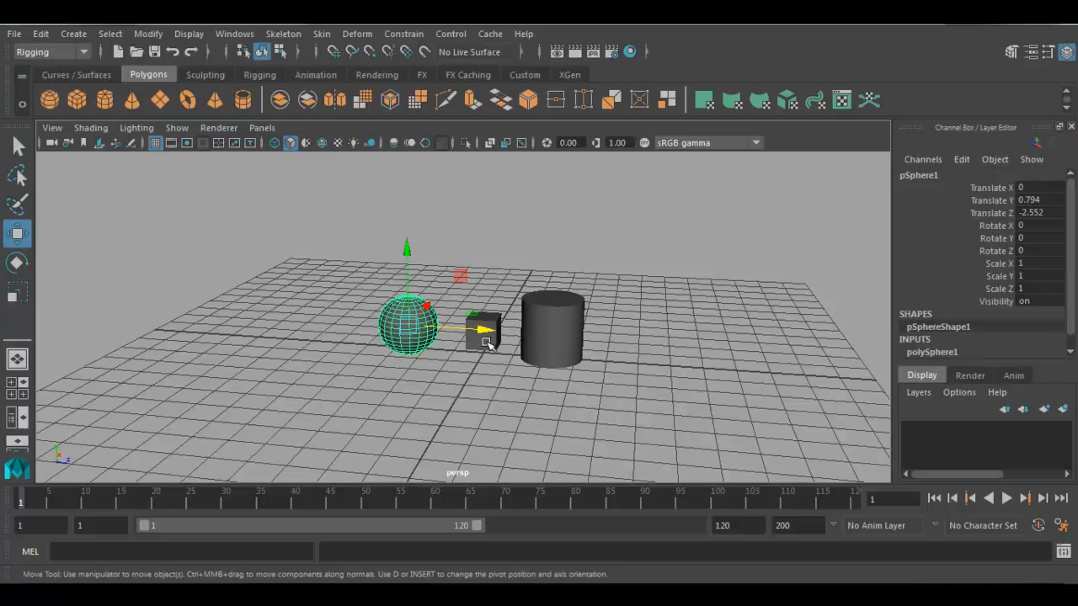
pyautogui.keyDown('shift'); pyautogui.click(481, 335); pyautogui.keyUp('shift')
pyautogui.keyDown('shift'); pyautogui.click(558, 324); pyautogui.keyUp('shift')
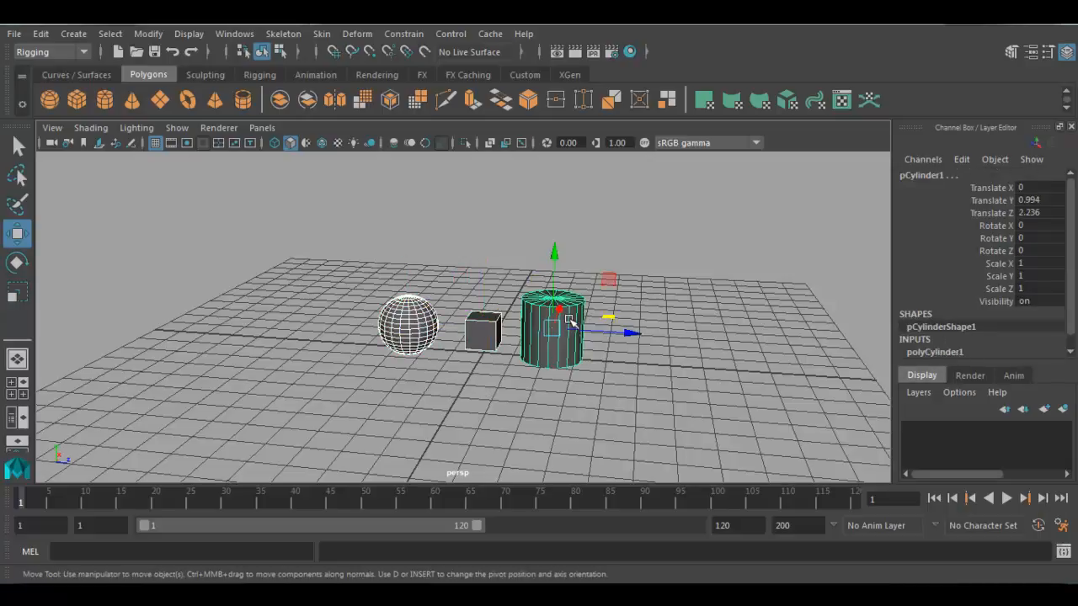
pyautogui.keyDown('alt'); pyautogui.moveTo(590, 383); pyautogui.dragTo(617, 385, button='middle'); pyautogui.keyUp('alt')
pyautogui.keyDown('alt'); pyautogui.moveTo(618, 385); pyautogui.dragTo(637, 390, button='right'); pyautogui.keyUp('alt')
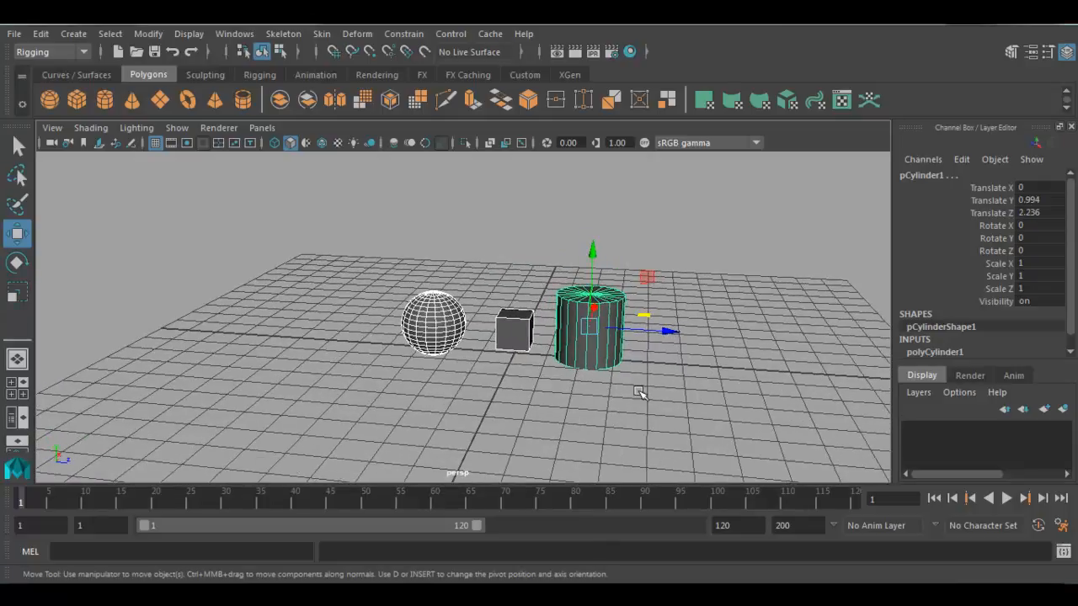
pyautogui.click(39, 35)
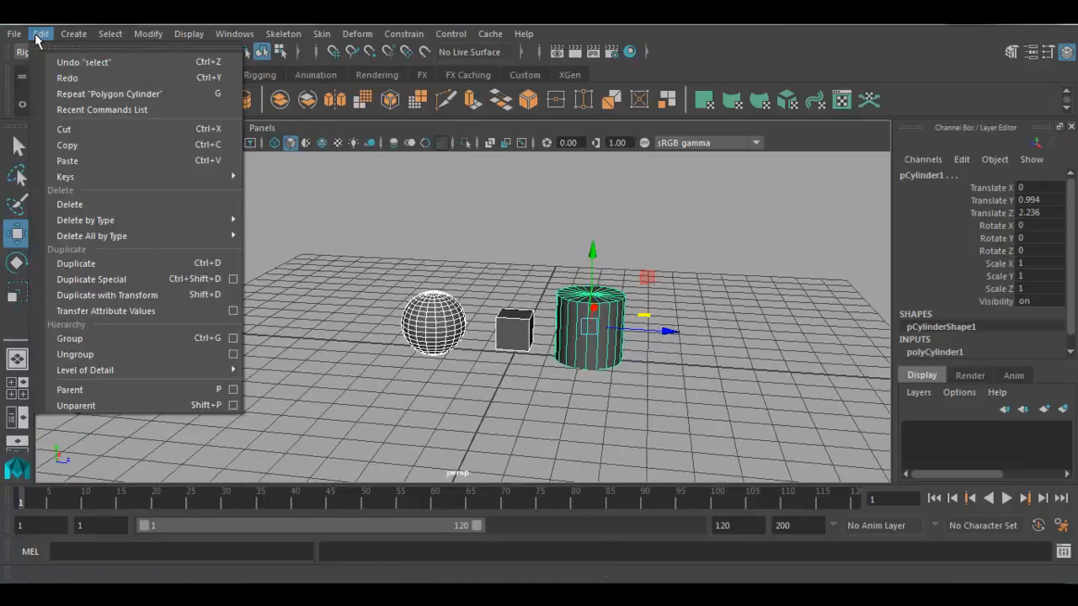
pyautogui.click(80, 340)
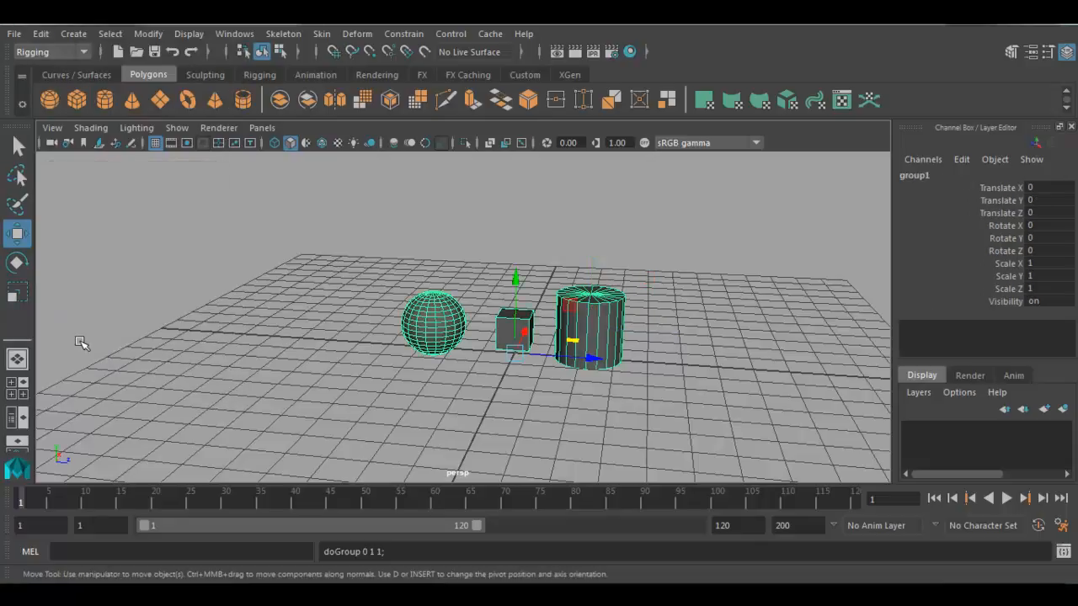
# - Center the pivot of the group of three primitives
pyautogui.keyDown('alt'); pyautogui.moveTo(238, 369); pyautogui.dragTo(360, 404); pyautogui.keyUp('alt')
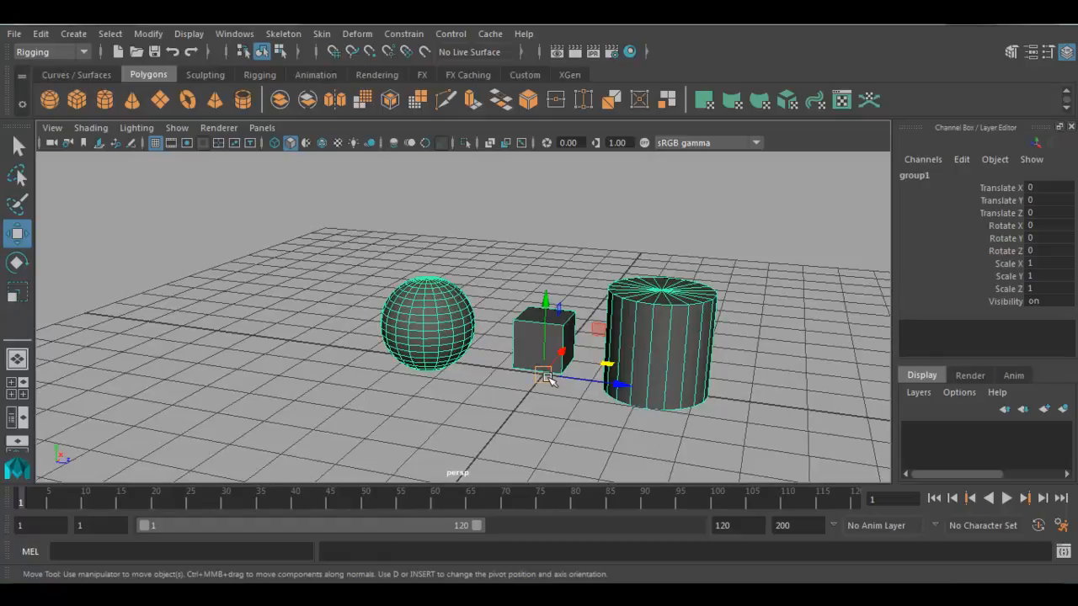
pyautogui.keyDown('alt'); pyautogui.moveTo(548, 384); pyautogui.dragTo(532, 394); pyautogui.keyUp('alt')
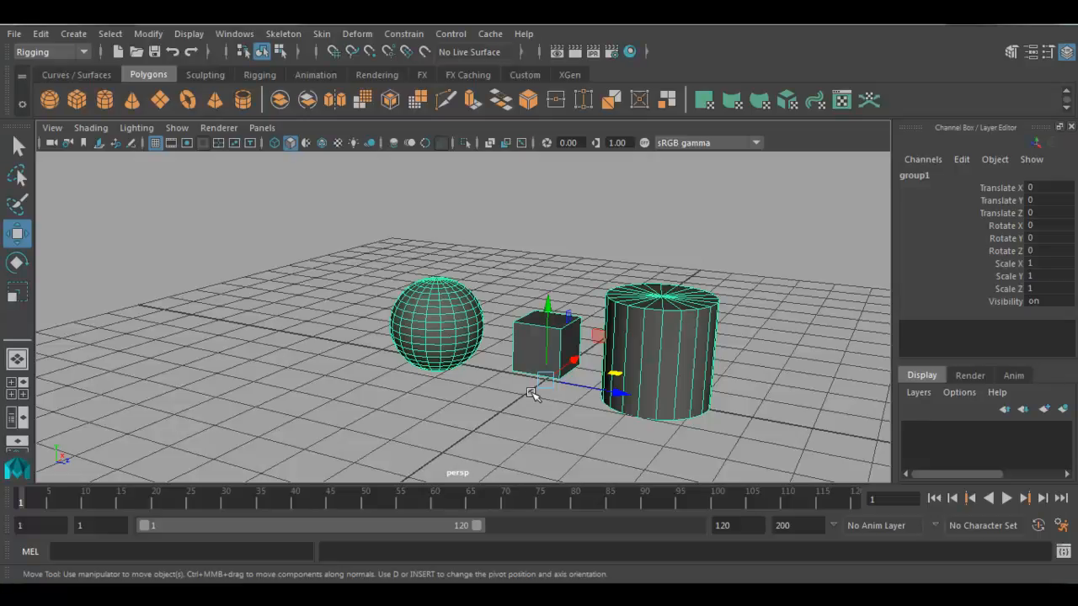
pyautogui.click(145, 34)
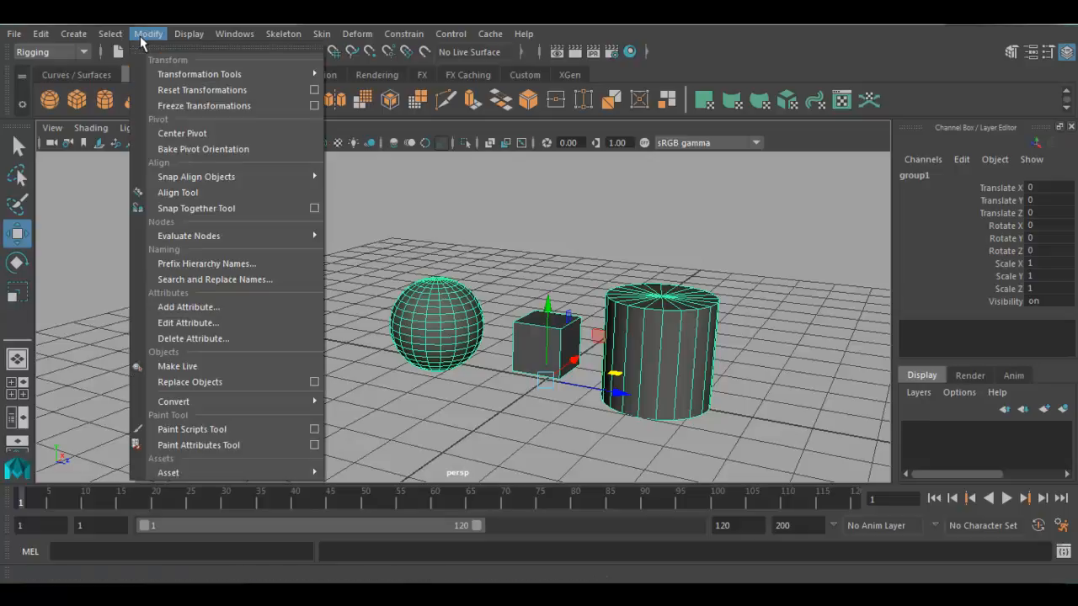
pyautogui.click(185, 135)
# - Move the group up and toward the sphere's side, to about Translate Y 1.786 and Z -5.172
pyautogui.keyDown('alt'); pyautogui.moveTo(571, 363); pyautogui.dragTo(578, 352); pyautogui.keyUp('alt')
pyautogui.keyDown('alt'); pyautogui.moveTo(577, 352); pyautogui.dragTo(498, 305, button='right'); pyautogui.keyUp('alt')
pyautogui.moveTo(516, 251); pyautogui.dragTo(519, 172)
pyautogui.moveTo(600, 266); pyautogui.dragTo(401, 266)
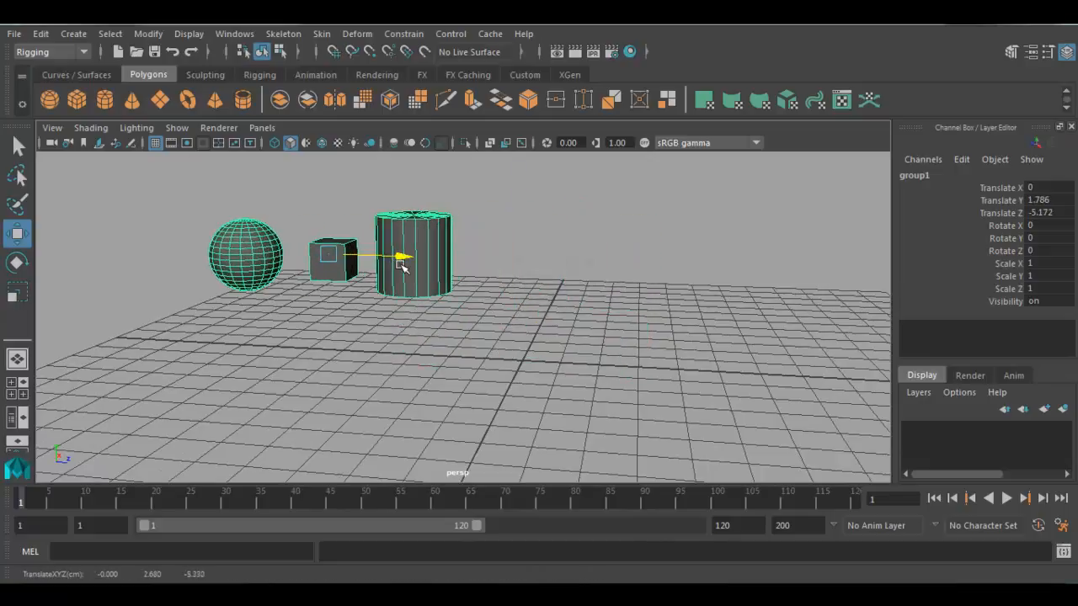
pyautogui.keyDown('alt'); pyautogui.moveTo(418, 320); pyautogui.dragTo(438, 320); pyautogui.keyUp('alt')
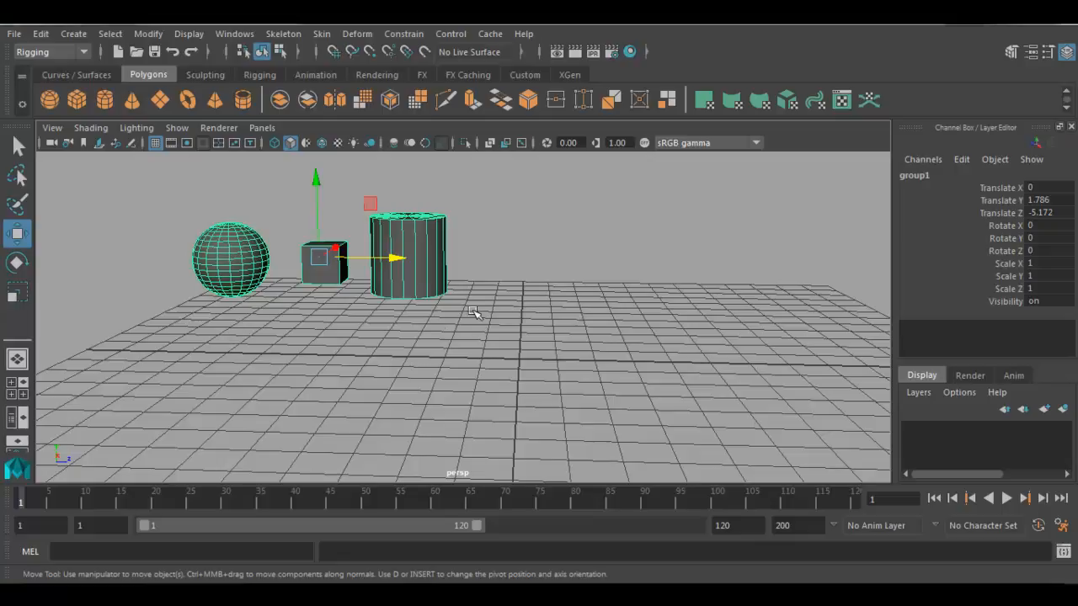
# - Rename the group Primitve in the Channel Box and clear the selection
pyautogui.doubleClick(926, 174)
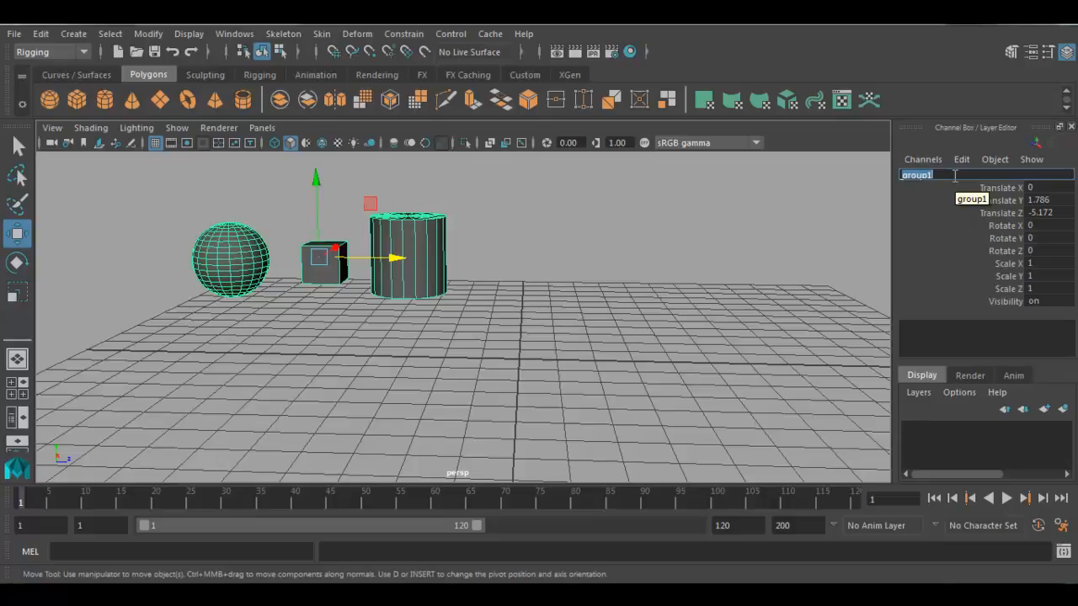
pyautogui.write('Primitve')
pyautogui.press('Return')
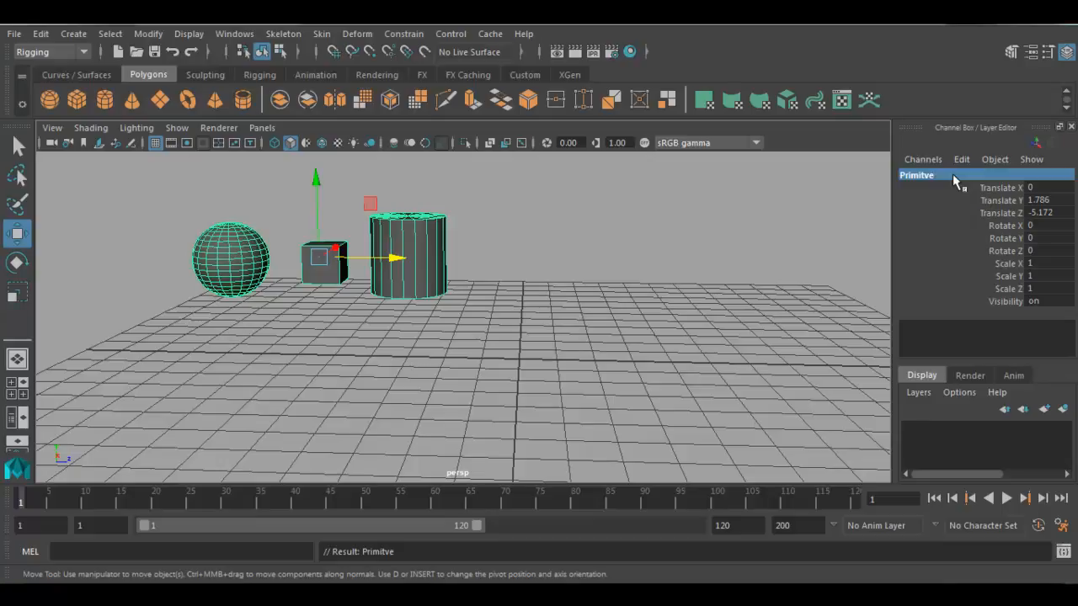
pyautogui.click(676, 340)
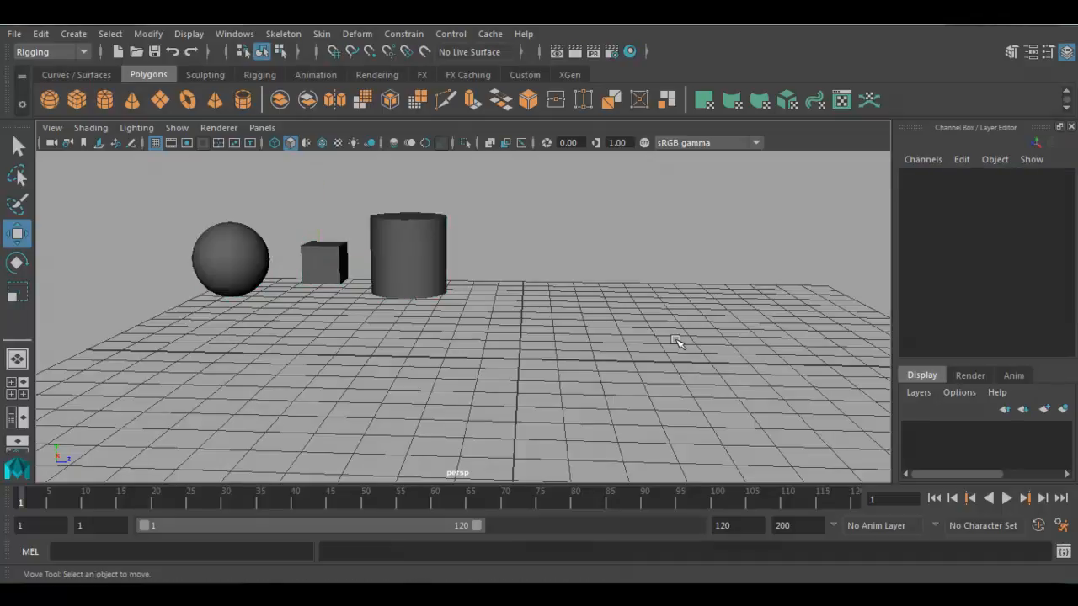
# - Select the Primitve group by going up from its cylinder, and move it to about Translate Y -0.481 and Z -0.43
pyautogui.click(416, 256)
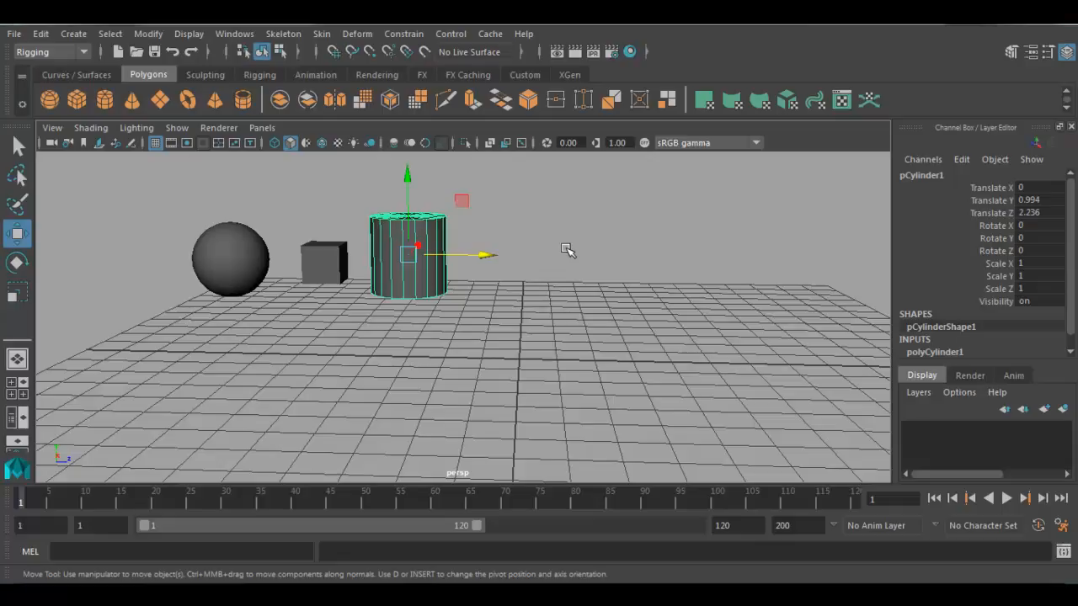
pyautogui.press('Up')
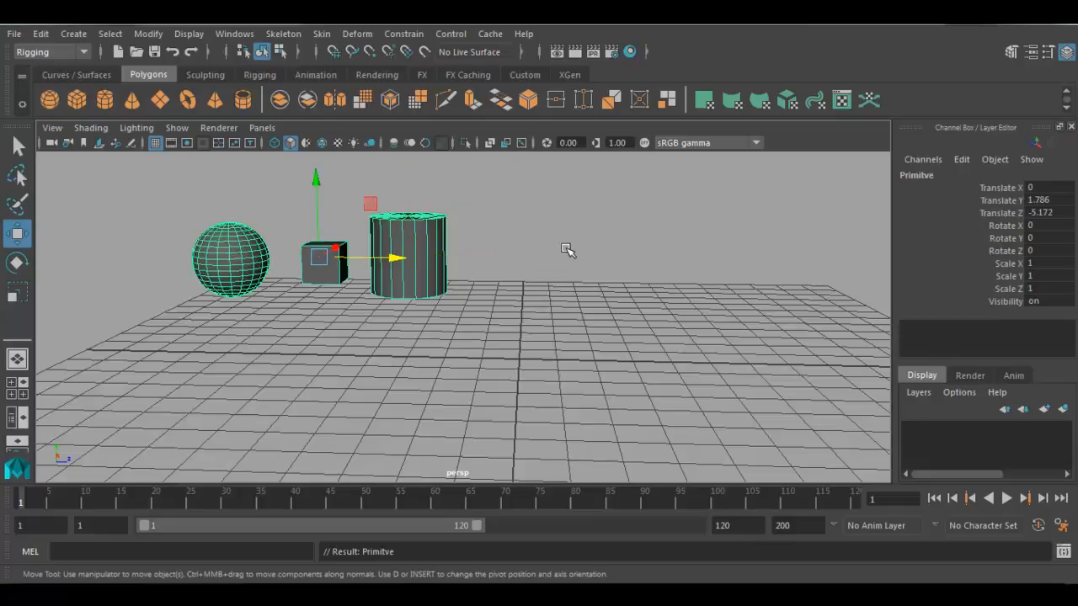
pyautogui.moveTo(383, 260); pyautogui.dragTo(581, 271)
pyautogui.press('Up')
pyautogui.moveTo(497, 182); pyautogui.dragTo(497, 273)
# - Try rotating the Primitve group around its pivot, and undo the rotation
pyautogui.press('e')
pyautogui.moveTo(543, 363)
pyautogui.mouseDown()
pyautogui.moveTo(453, 375)
pyautogui.moveTo(539, 377)
pyautogui.mouseUp()
pyautogui.hotkey('ctrl', 'z')
# - Scale the Primitve group uniformly to about 0.796
pyautogui.press('r')
pyautogui.moveTo(497, 347); pyautogui.dragTo(507, 345)
pyautogui.moveTo(762, 344); pyautogui.dragTo(486, 376, button='middle')
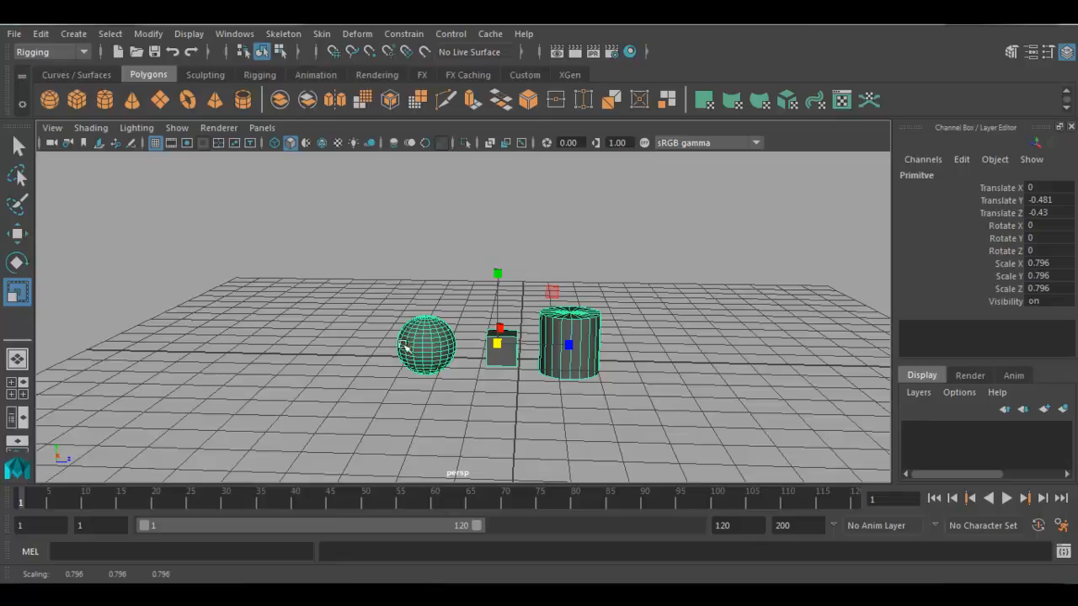
# - Ungroup the Primitve group and clear the selection
pyautogui.click(44, 33)
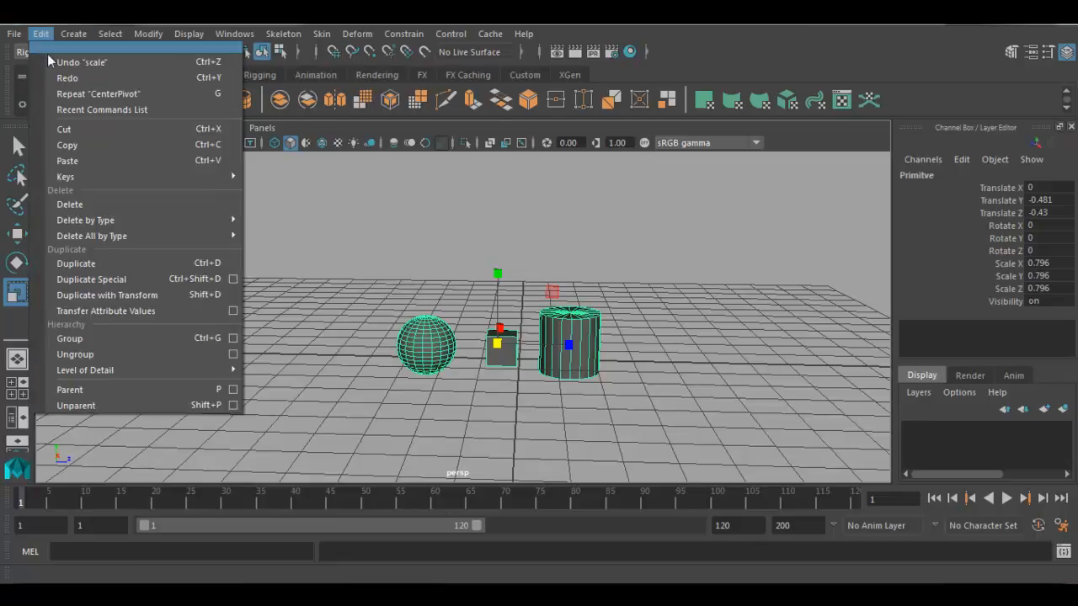
pyautogui.click(91, 357)
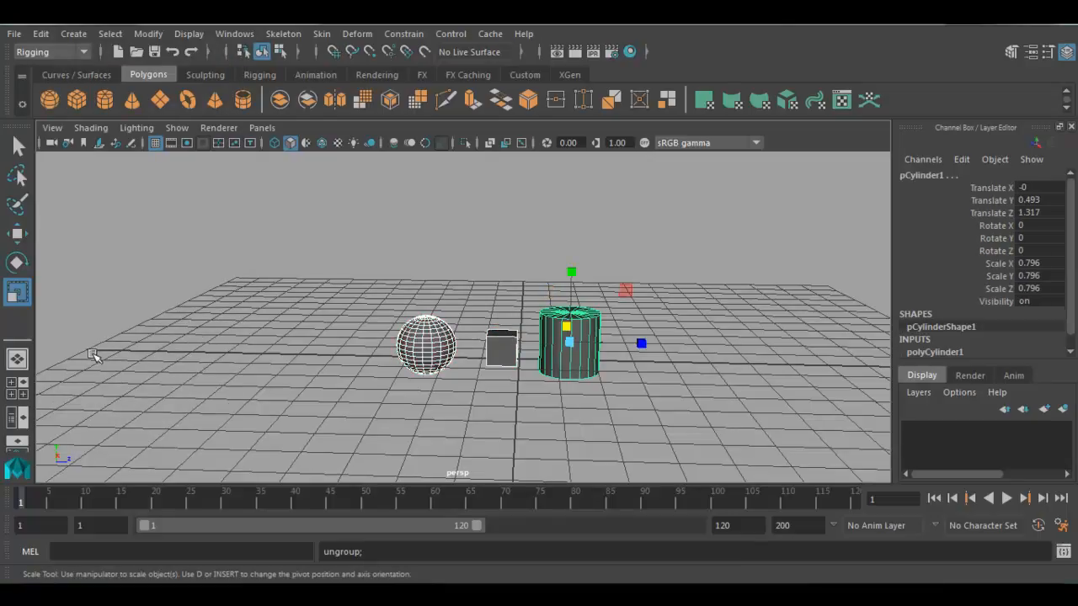
pyautogui.click(236, 369)
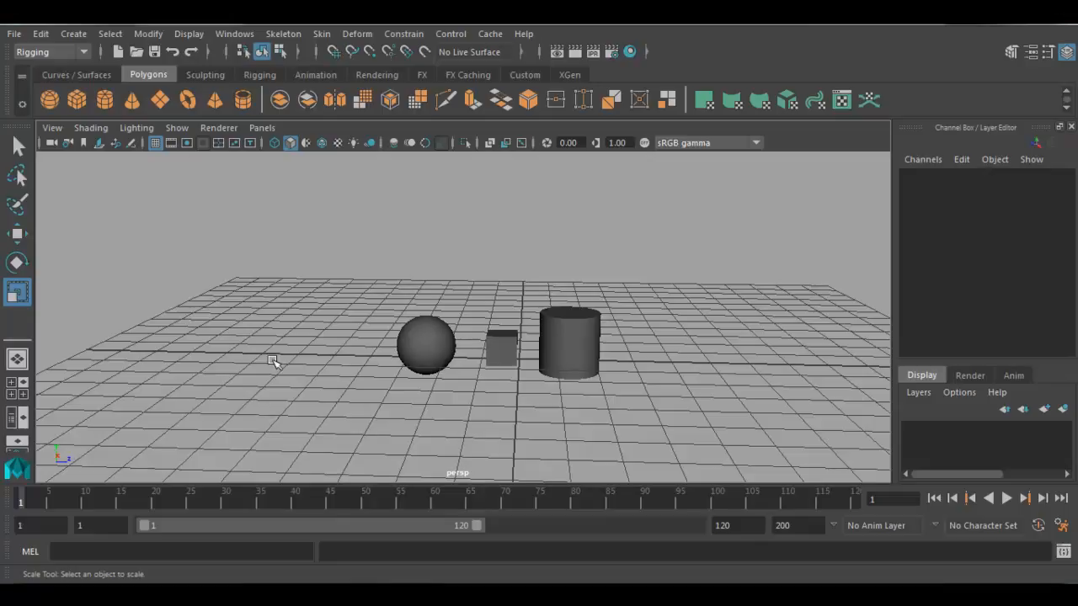
pyautogui.moveTo(303, 278); pyautogui.dragTo(584, 377)
pyautogui.click(587, 399)
pyautogui.keyDown('alt'); pyautogui.moveTo(587, 399); pyautogui.dragTo(611, 368, button='middle'); pyautogui.keyUp('alt')
pyautogui.keyDown('alt'); pyautogui.moveTo(612, 368); pyautogui.dragTo(648, 393, button='right'); pyautogui.keyUp('alt')
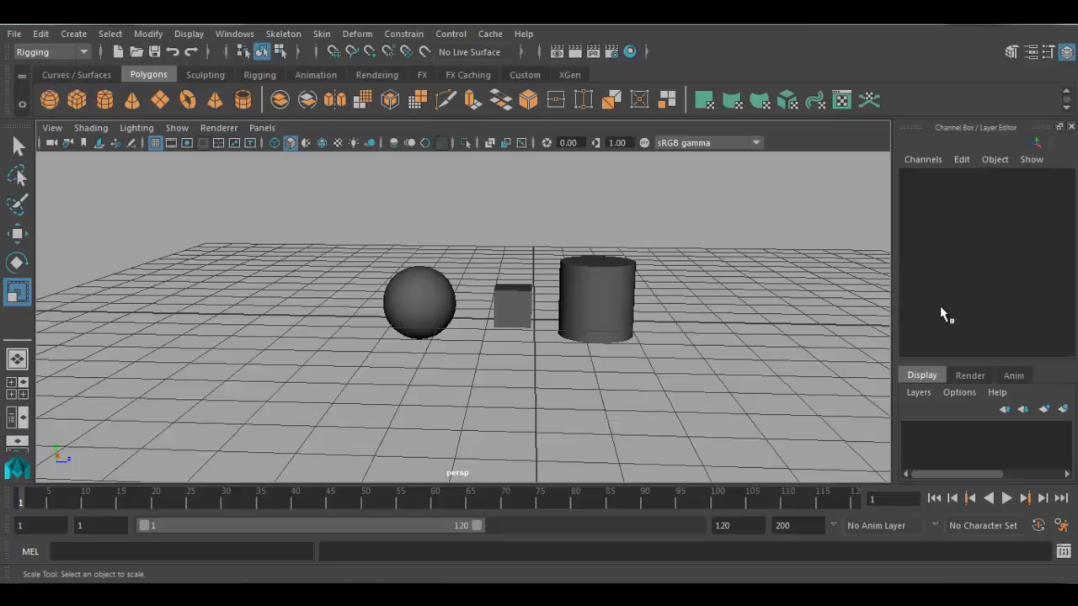
# - Enlarge the layer editor and show the render layers
pyautogui.moveTo(912, 360); pyautogui.dragTo(919, 297)
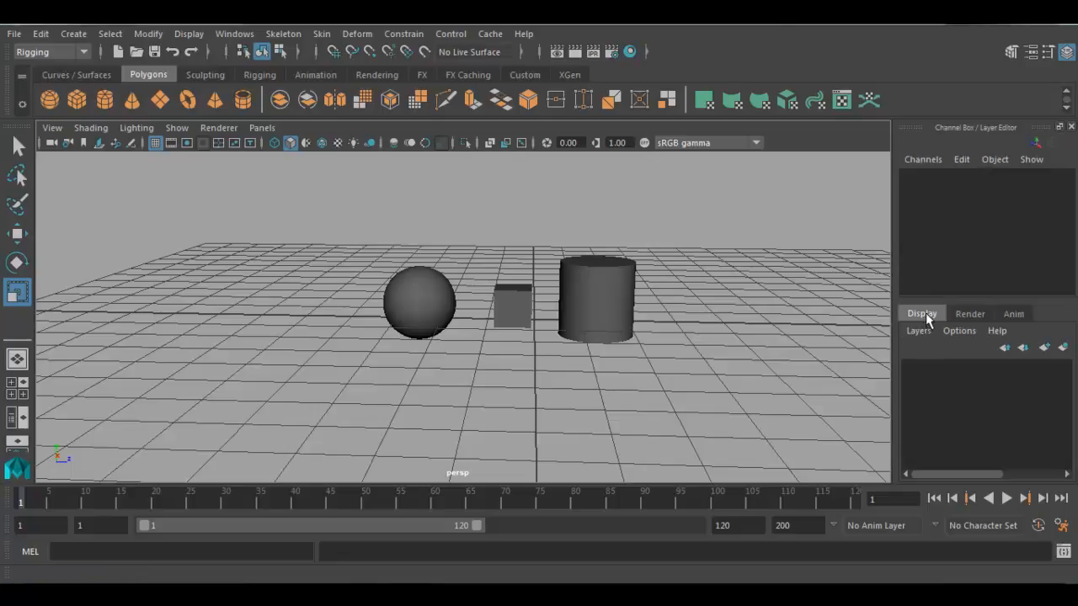
pyautogui.click(960, 316)
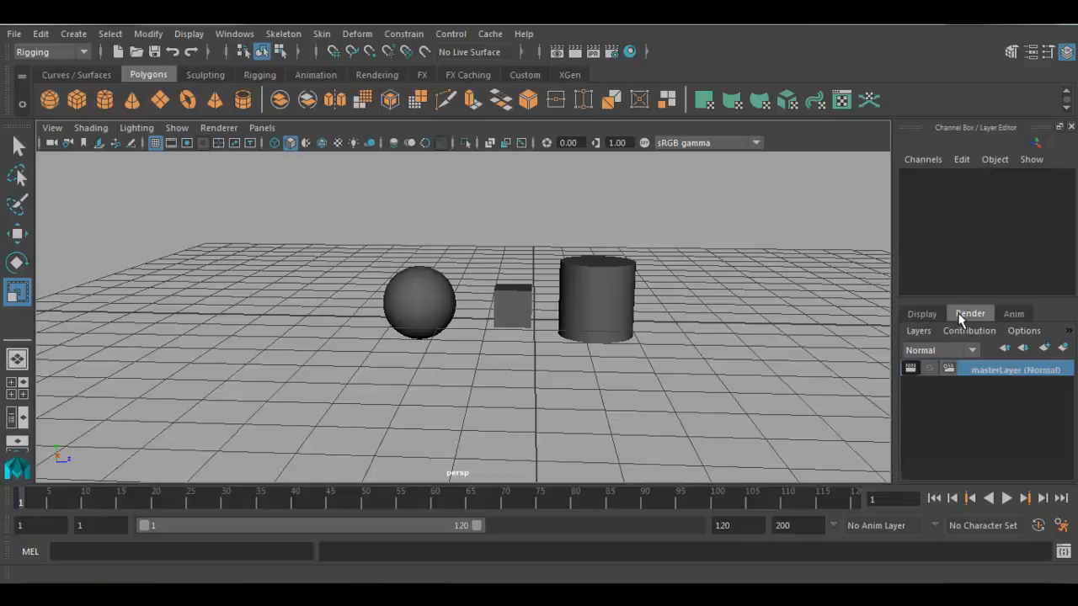
# - Look at the animation layers, return to the display layers and create an empty display layer
pyautogui.click(1008, 314)
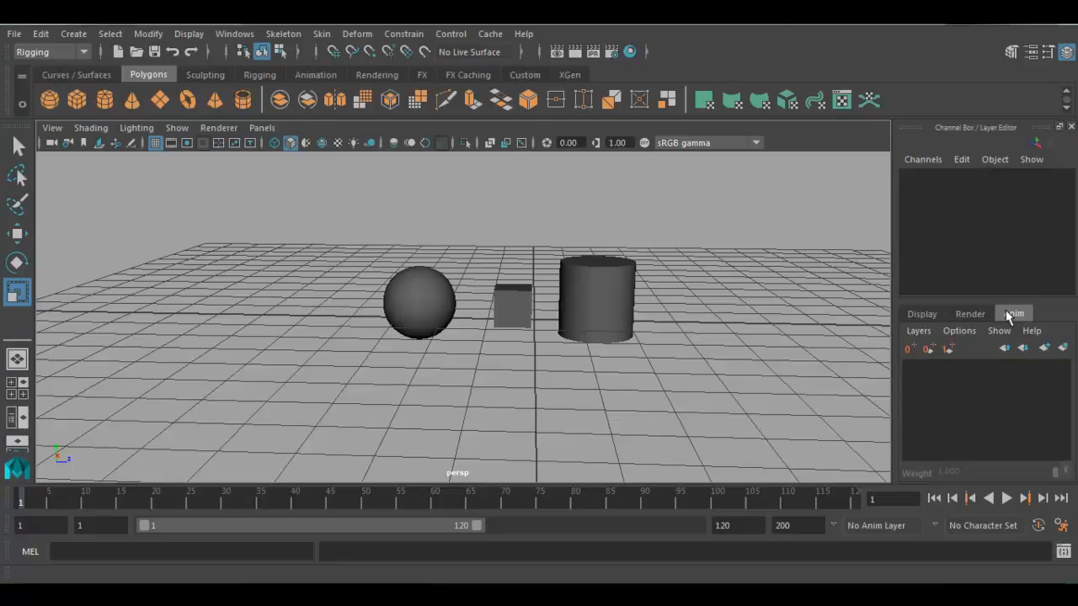
pyautogui.click(915, 314)
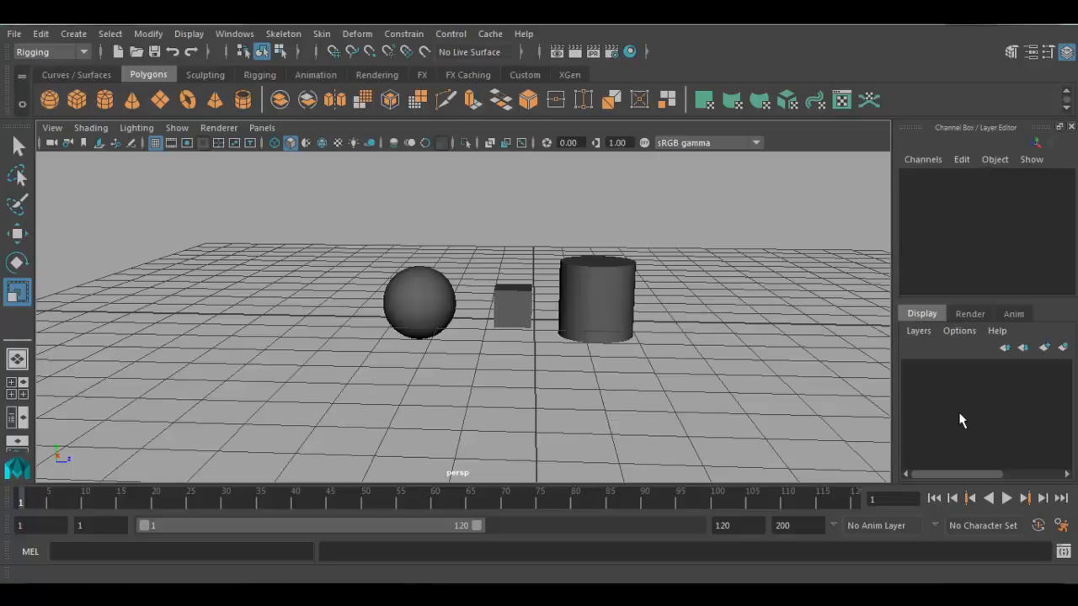
pyautogui.click(917, 331)
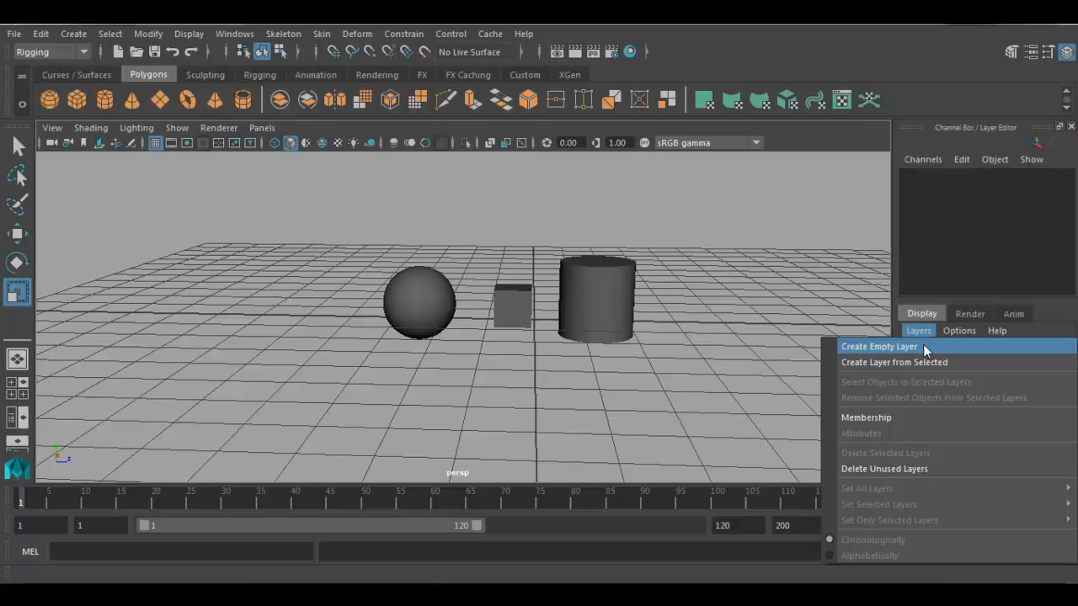
pyautogui.click(923, 345)
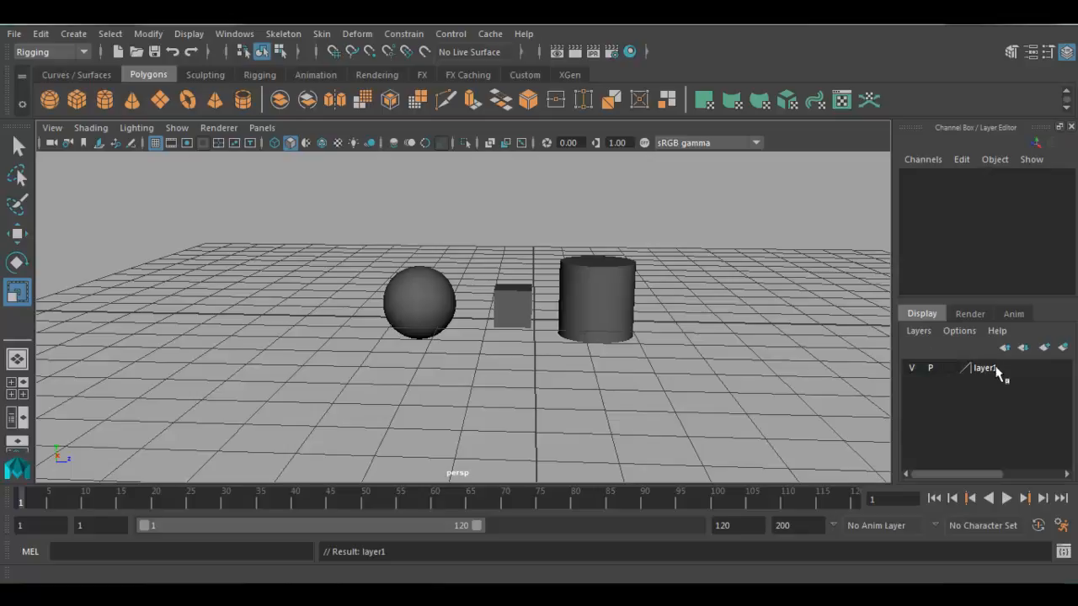
# - Switch the visibility of the empty display layer off and on several times
pyautogui.click(910, 372)
pyautogui.click(911, 371)
pyautogui.click(911, 372)
pyautogui.click(911, 371)
pyautogui.click(911, 371)
pyautogui.click(911, 371)
pyautogui.click(911, 371)
pyautogui.click(911, 371)
pyautogui.click(911, 371)
pyautogui.click(911, 371)
# - Select the sphere and add it to layer1
pyautogui.click(411, 307)
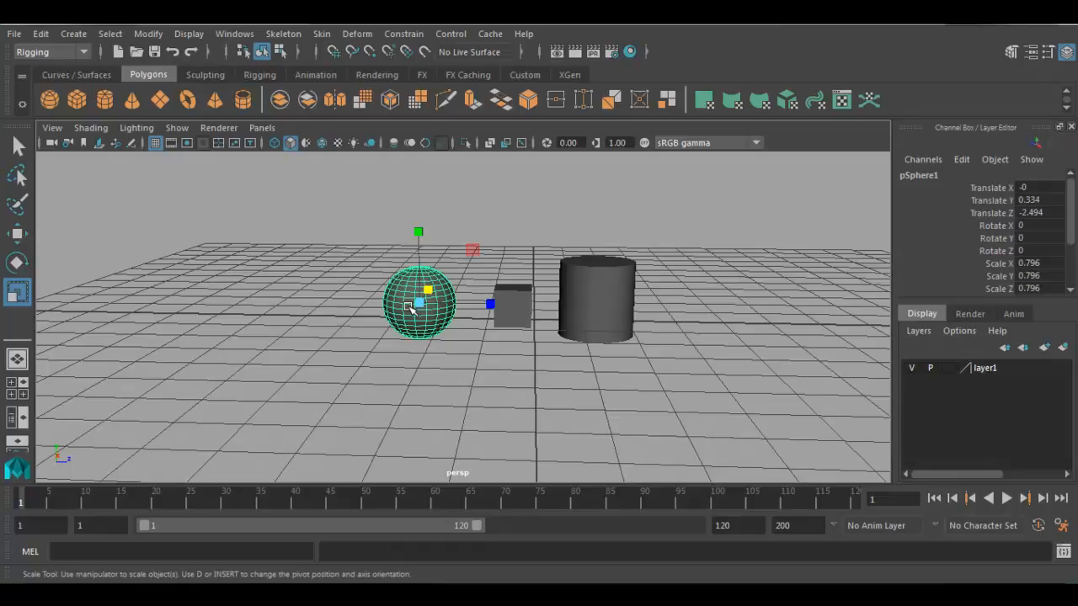
pyautogui.click(395, 359)
pyautogui.click(415, 302)
pyautogui.click(997, 370)
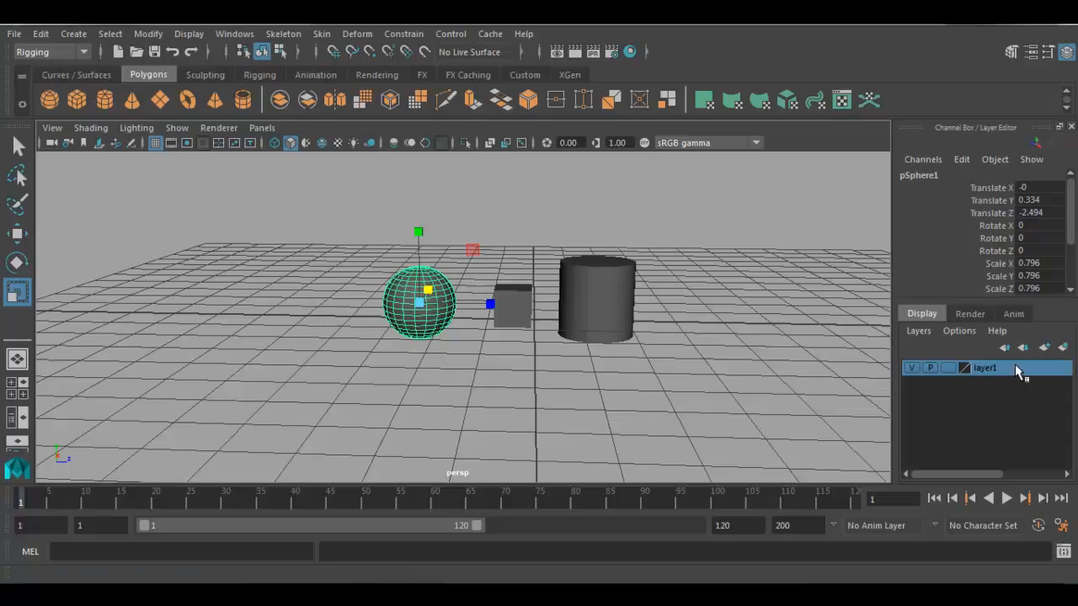
pyautogui.rightClick(1015, 367)
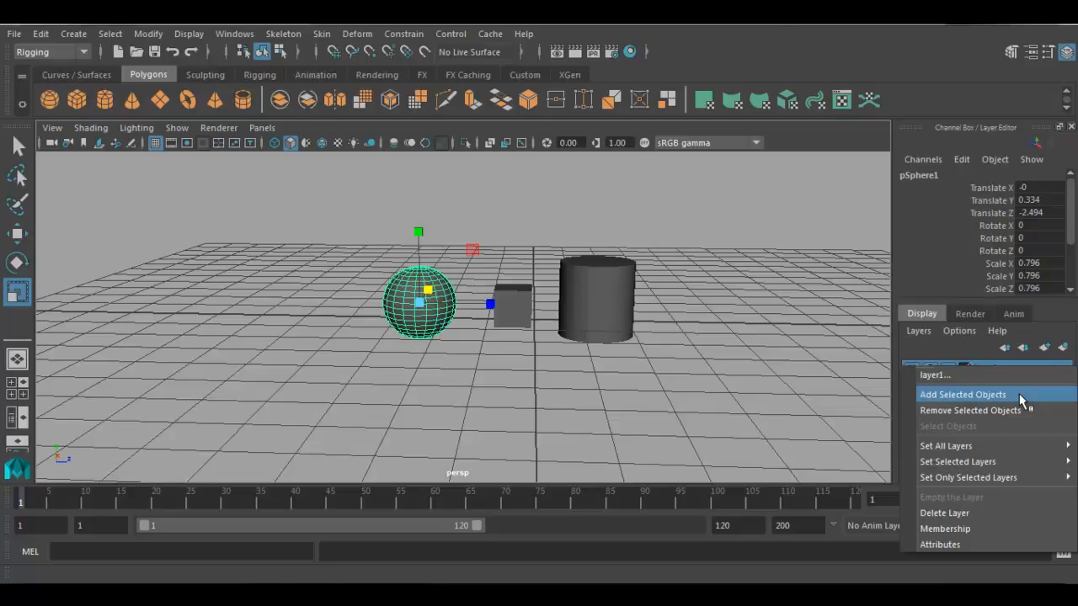
pyautogui.click(1020, 396)
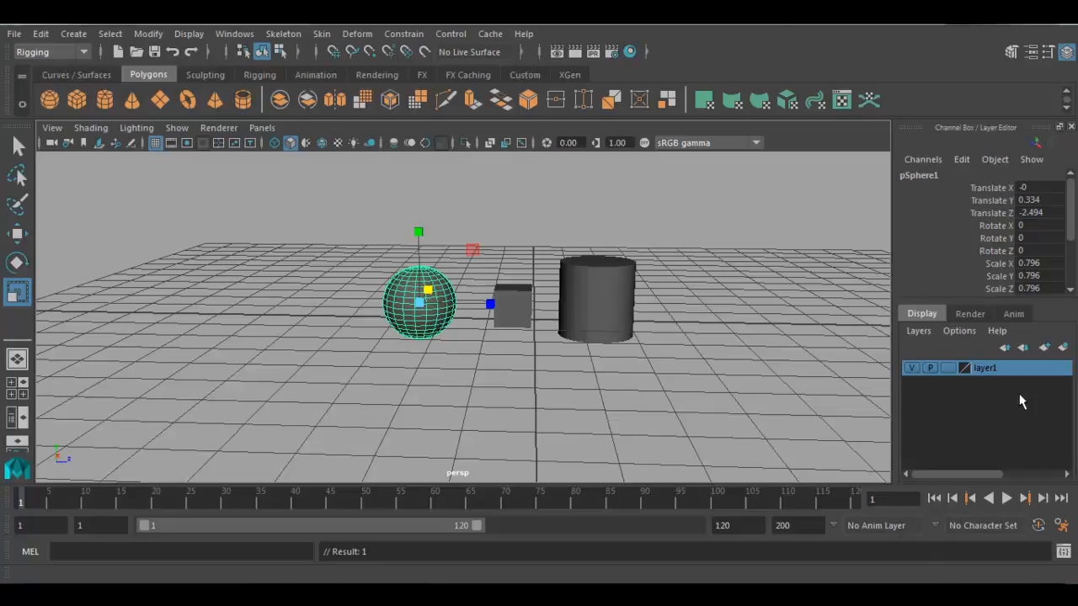
# - Hide and show the sphere several times through its layer's visibility, and clear the selection
pyautogui.click(911, 368)
pyautogui.click(911, 368)
pyautogui.click(911, 367)
pyautogui.click(911, 368)
pyautogui.click(911, 368)
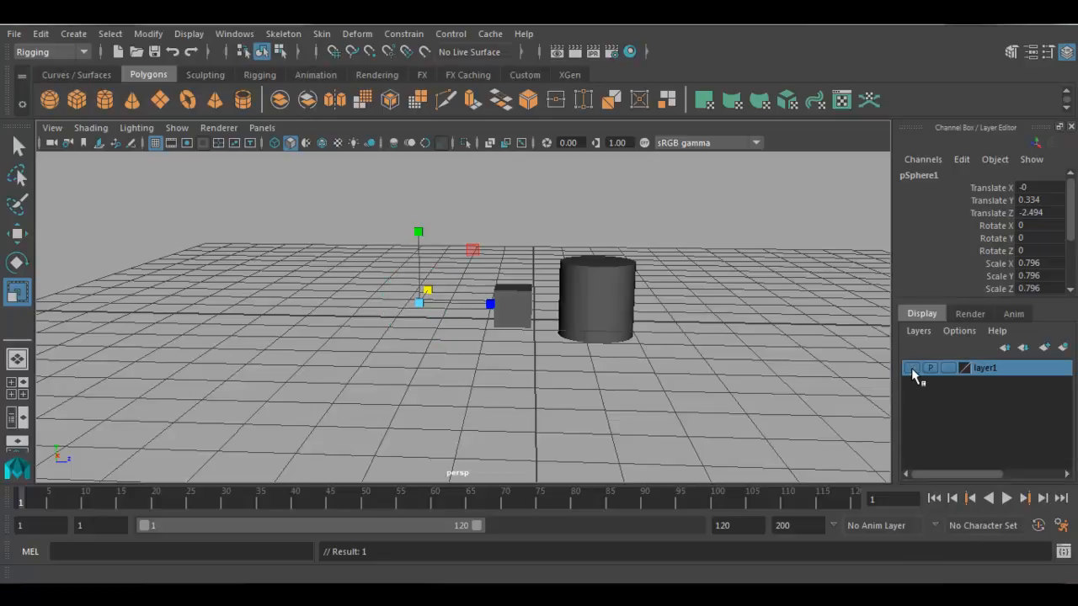
pyautogui.click(911, 368)
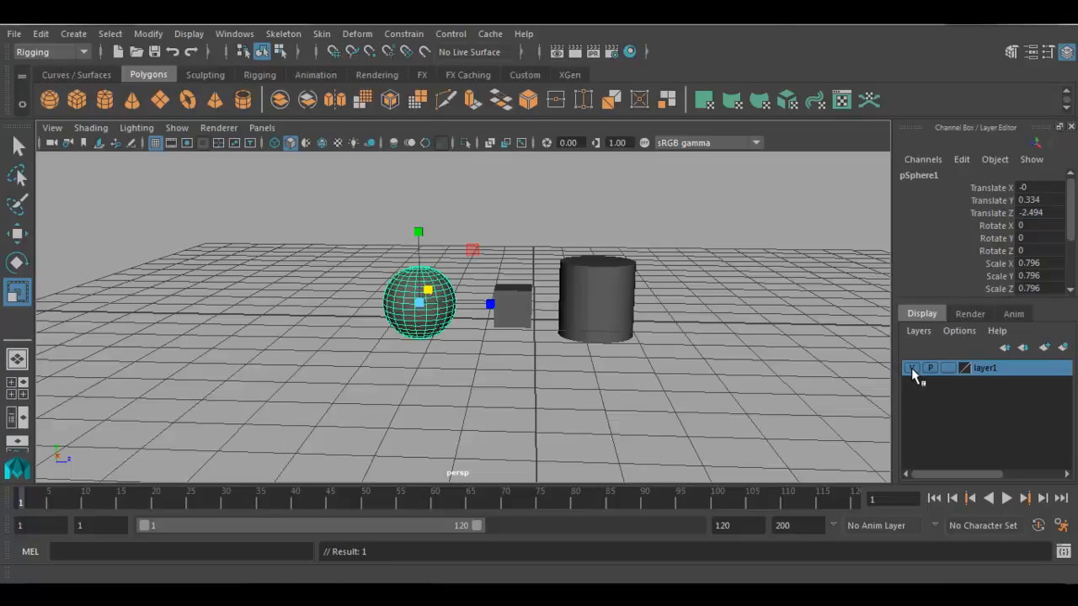
pyautogui.click(911, 368)
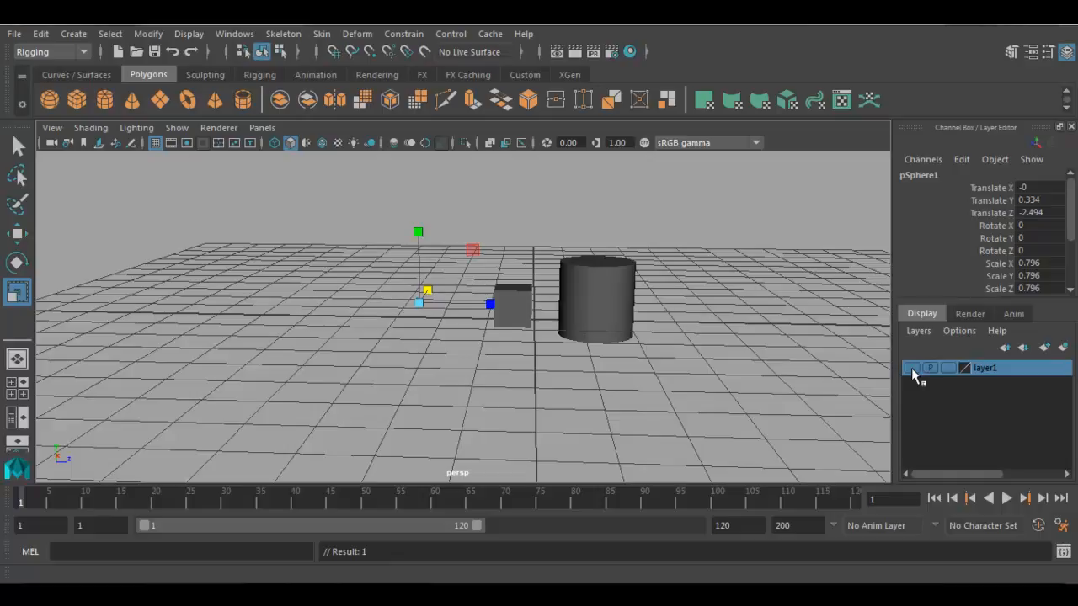
pyautogui.click(911, 368)
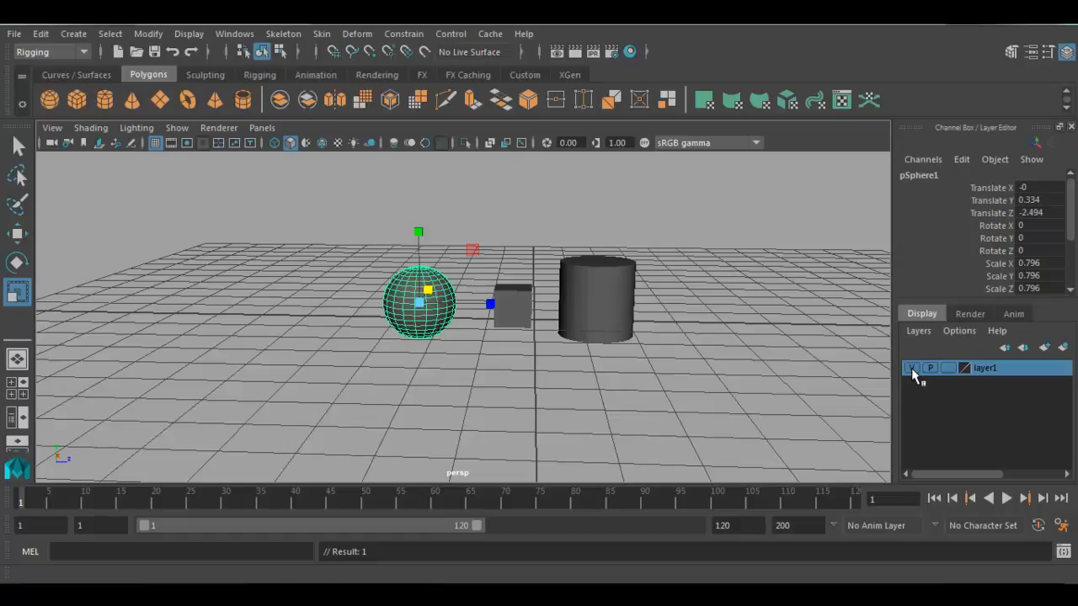
pyautogui.click(699, 403)
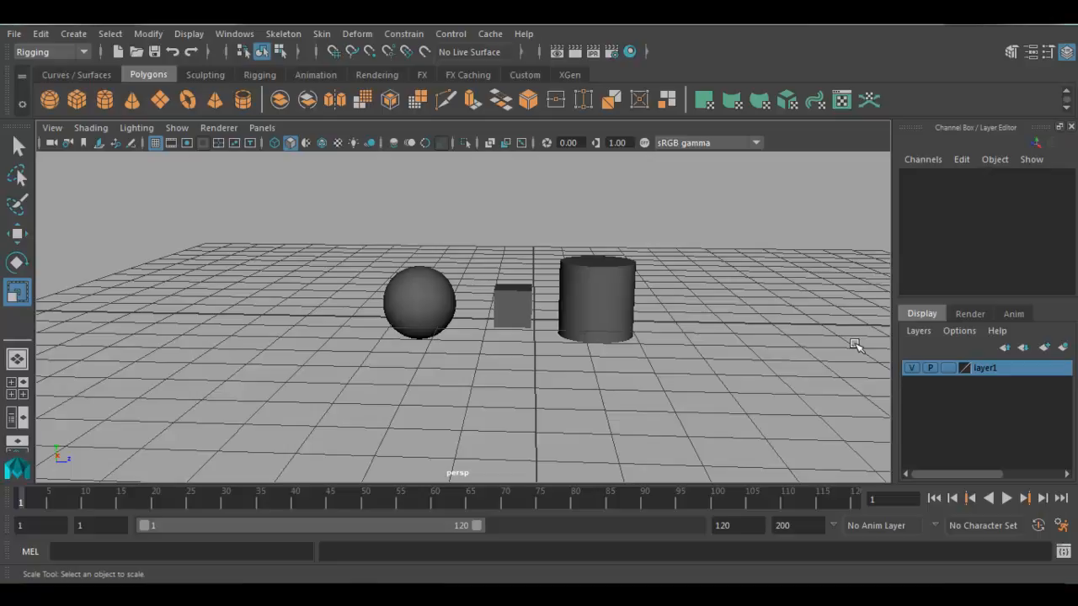
# - Select the cube and create a new display layer from it
pyautogui.click(914, 331)
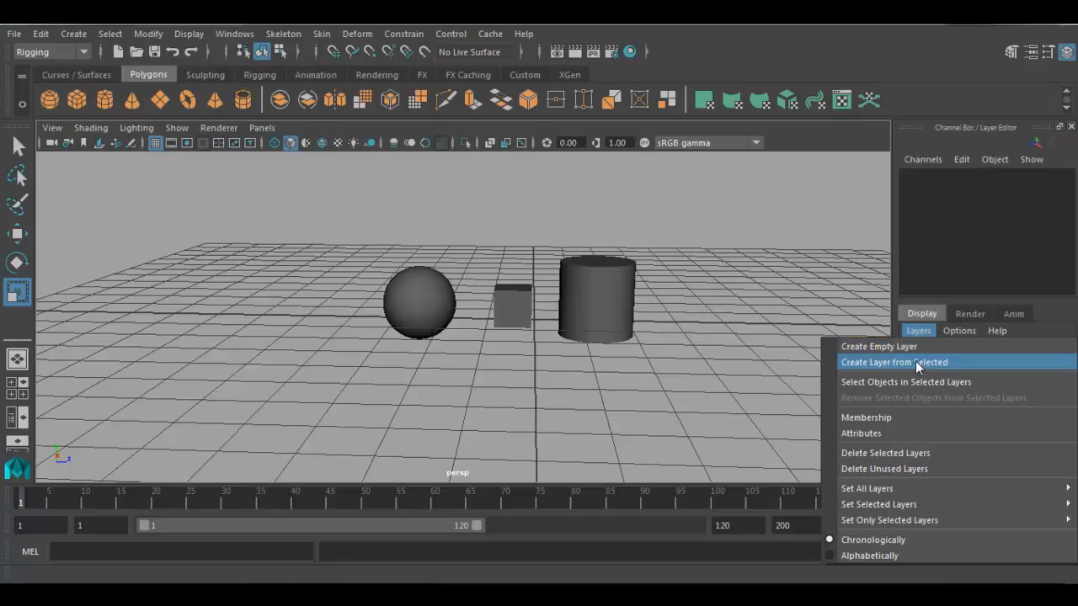
pyautogui.click(915, 360)
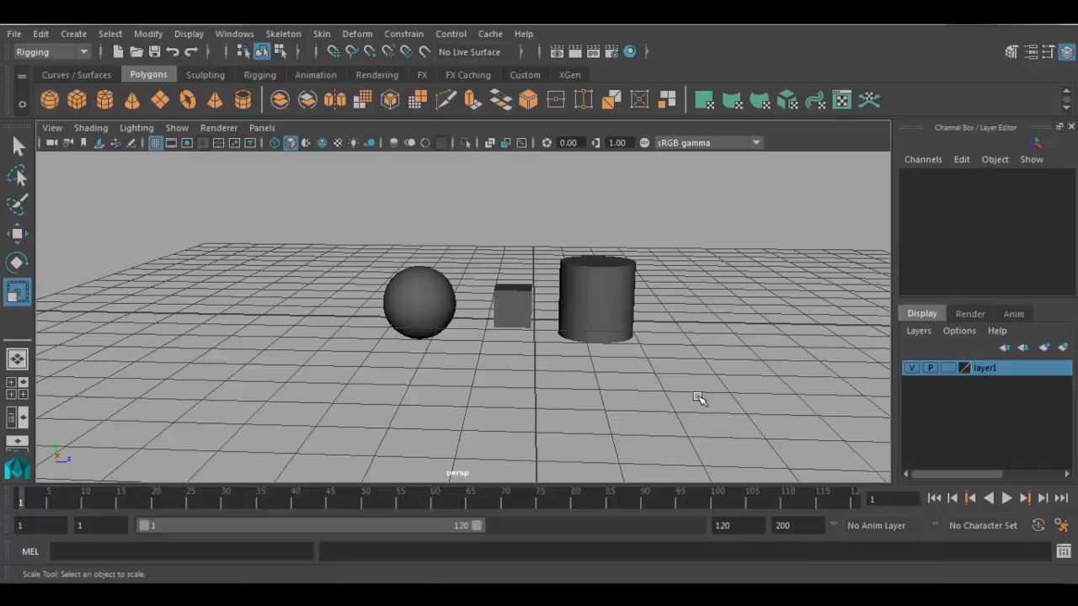
pyautogui.moveTo(481, 260); pyautogui.dragTo(523, 350)
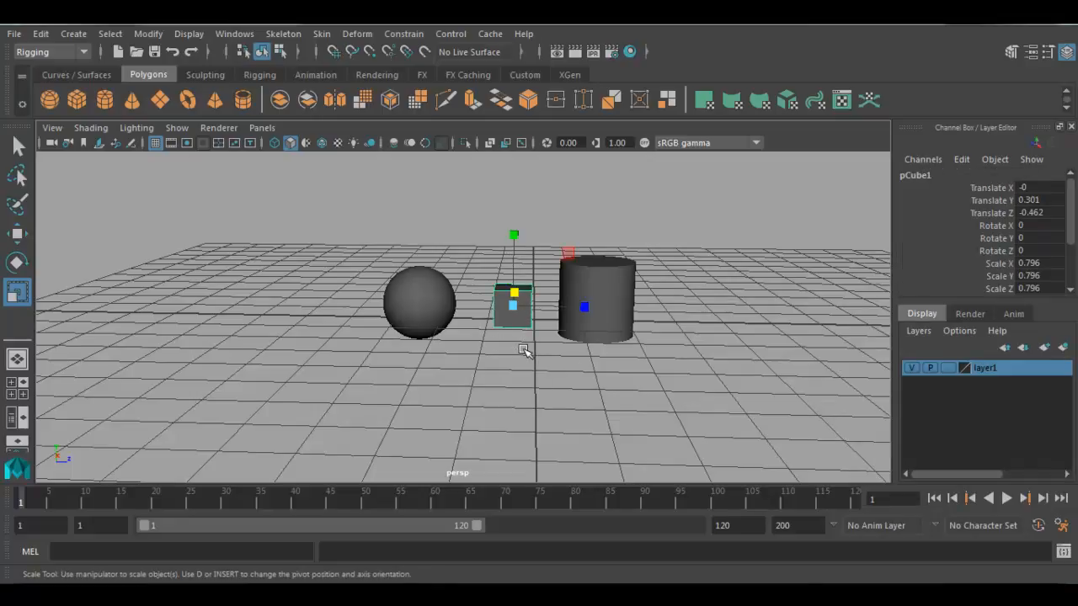
pyautogui.click(918, 331)
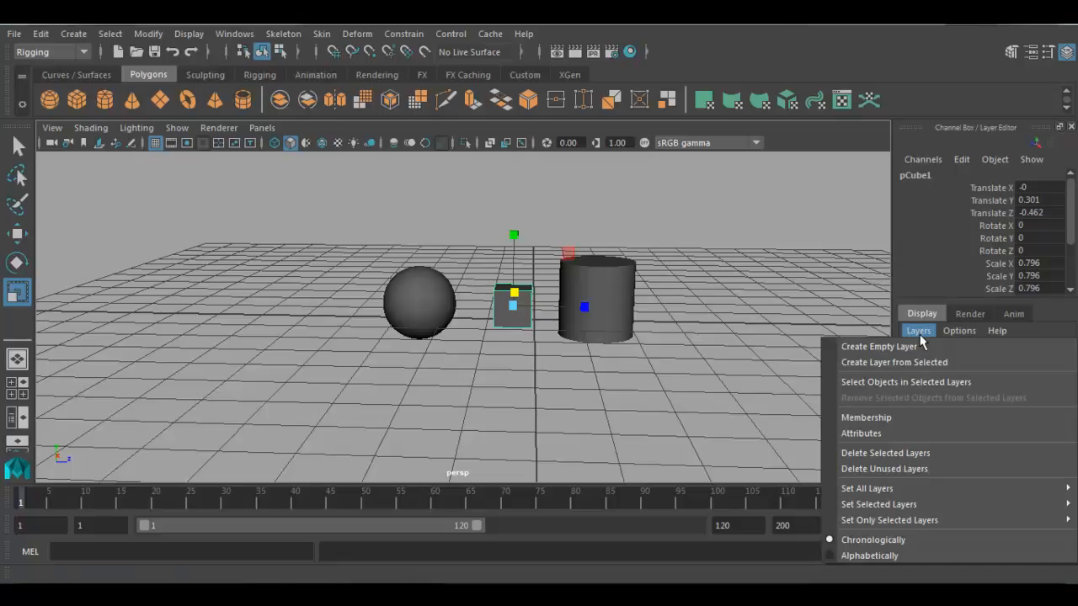
pyautogui.click(961, 362)
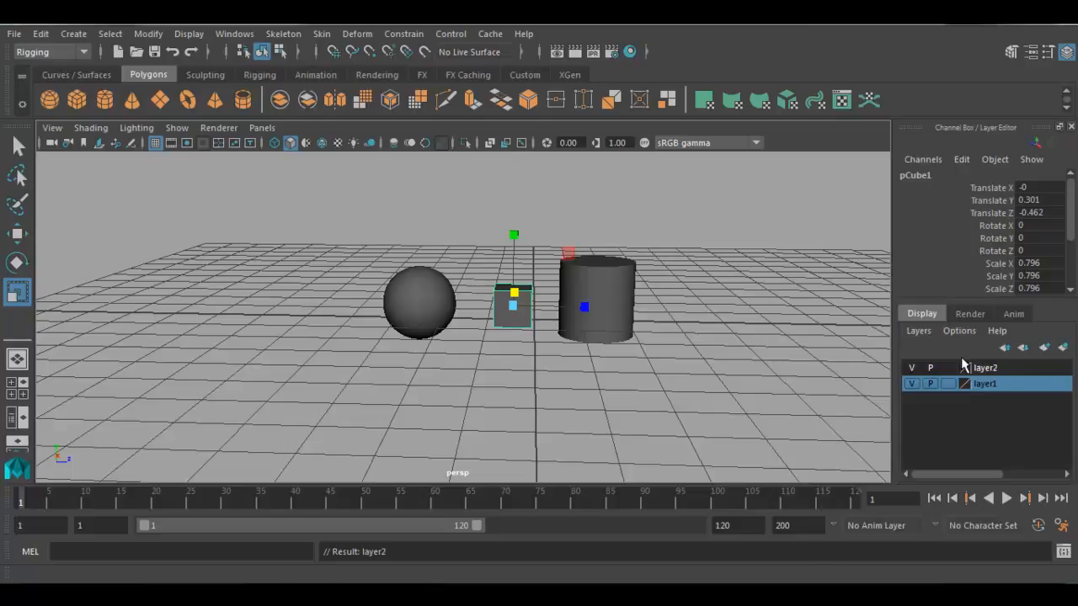
# - Switch the visibility of the cube's layer off and on several times, leaving the cube shown
pyautogui.click(986, 369)
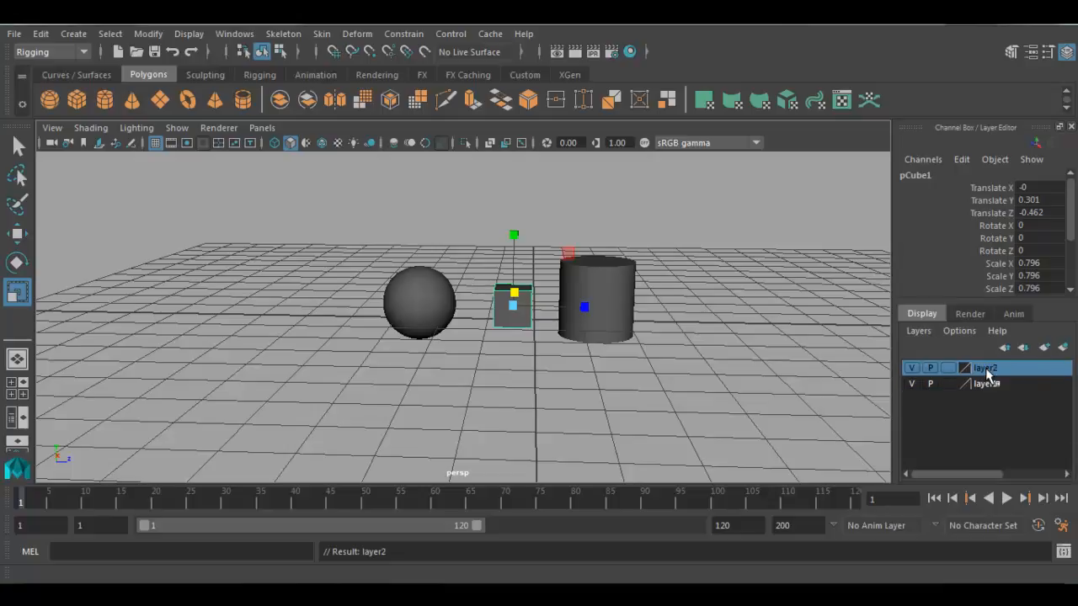
pyautogui.click(911, 368)
pyautogui.click(911, 368)
pyautogui.click(910, 368)
pyautogui.click(911, 368)
pyautogui.click(911, 368)
pyautogui.click(911, 367)
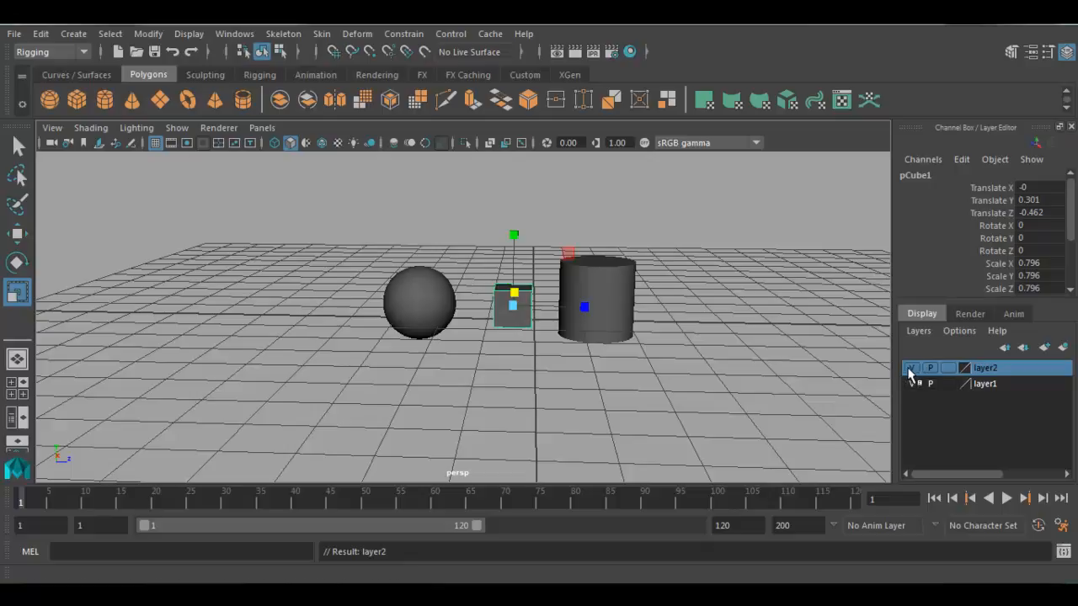
# - Select only the cylinder and create a new display layer from it
pyautogui.click(705, 401)
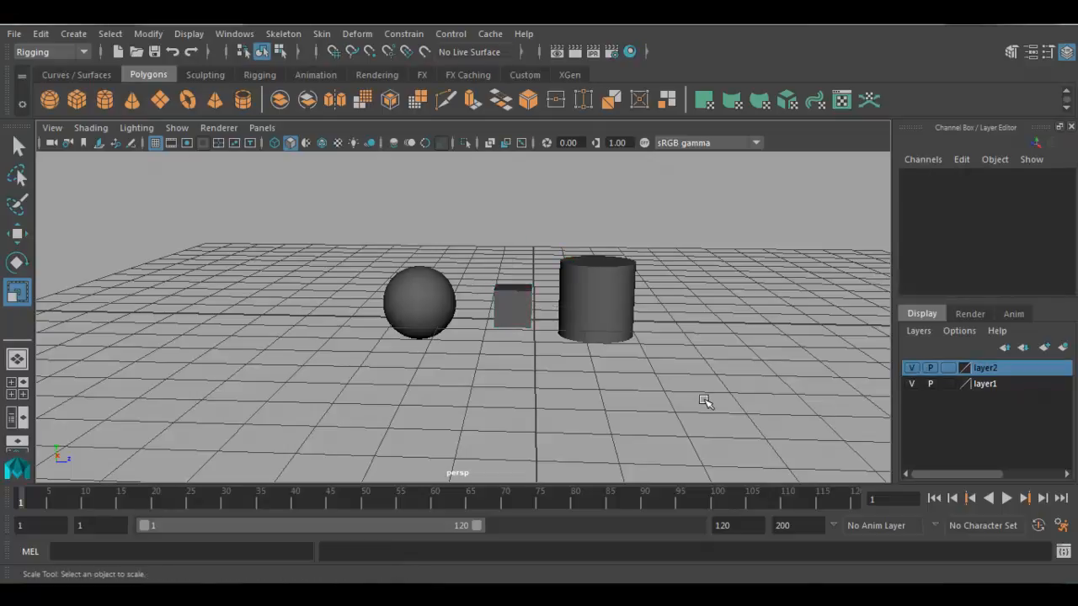
pyautogui.click(592, 335)
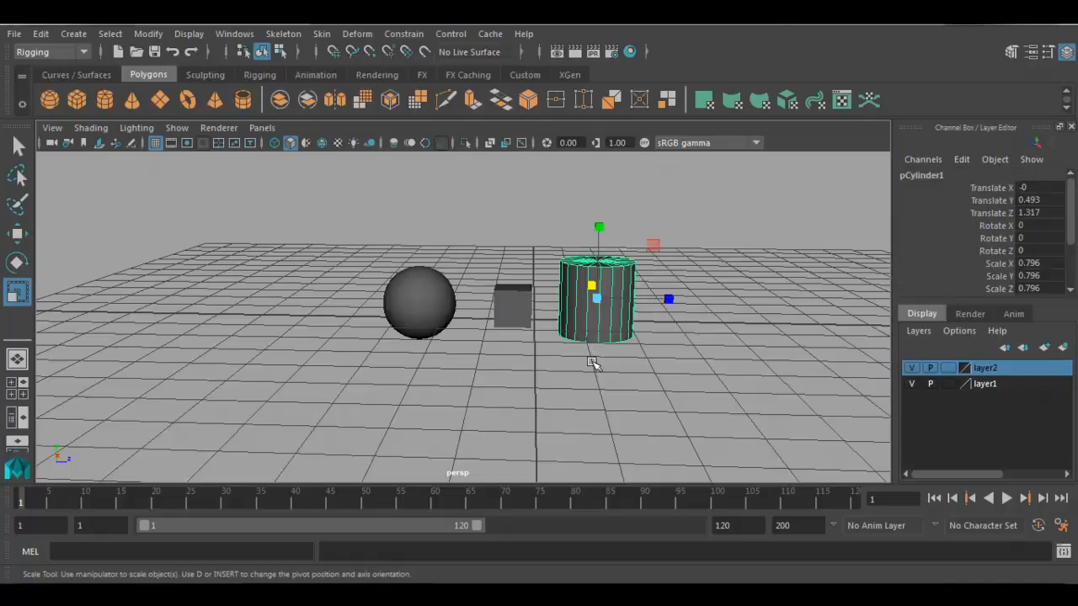
pyautogui.click(917, 331)
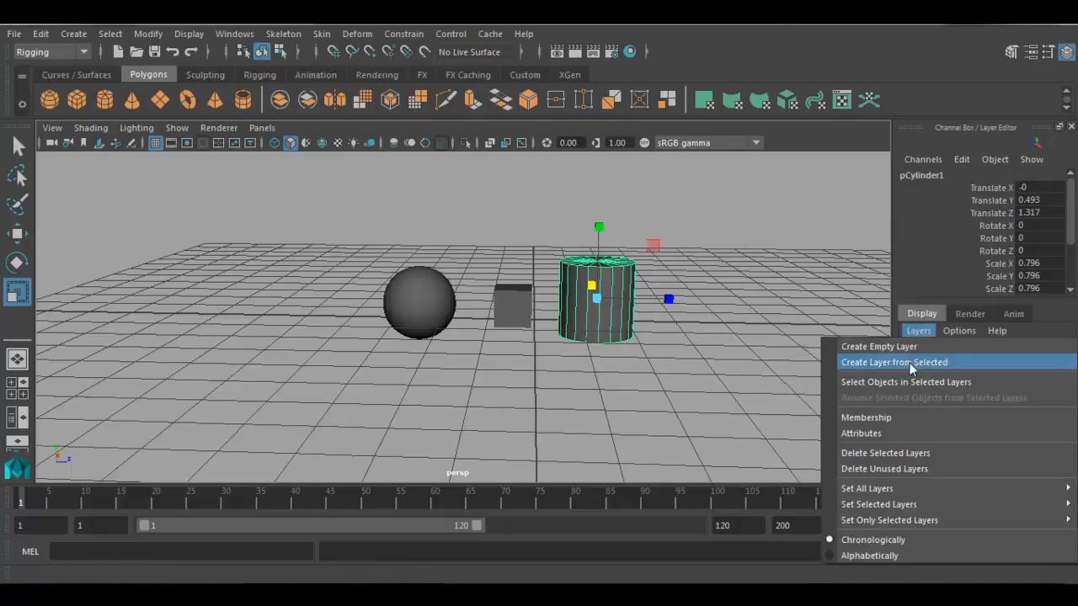
pyautogui.click(909, 362)
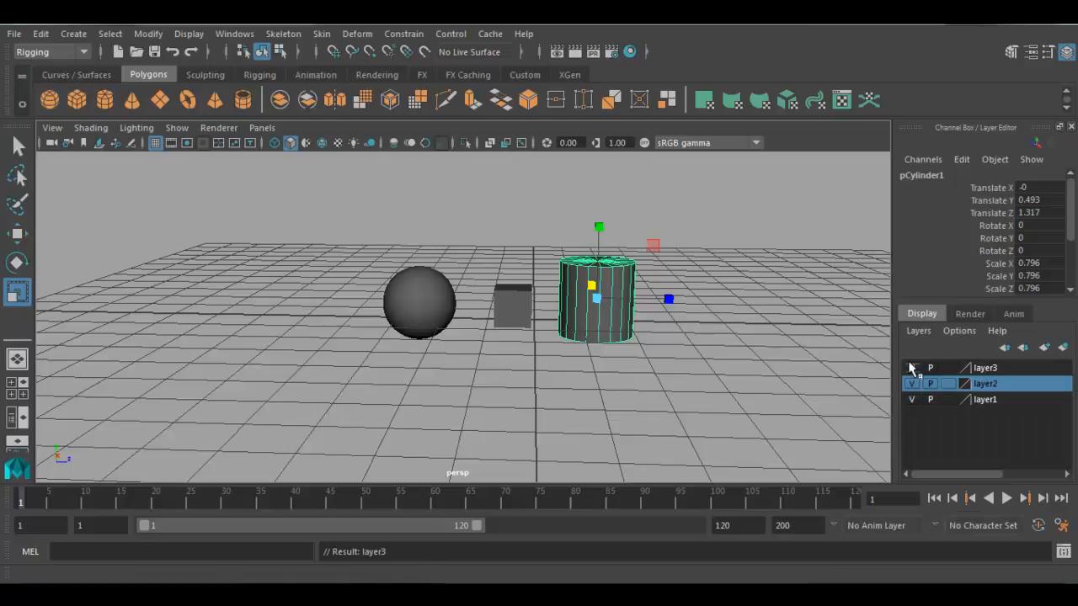
# - Switch the visibility of the cylinder's layer off and on several times, leaving the cylinder shown
pyautogui.click(983, 372)
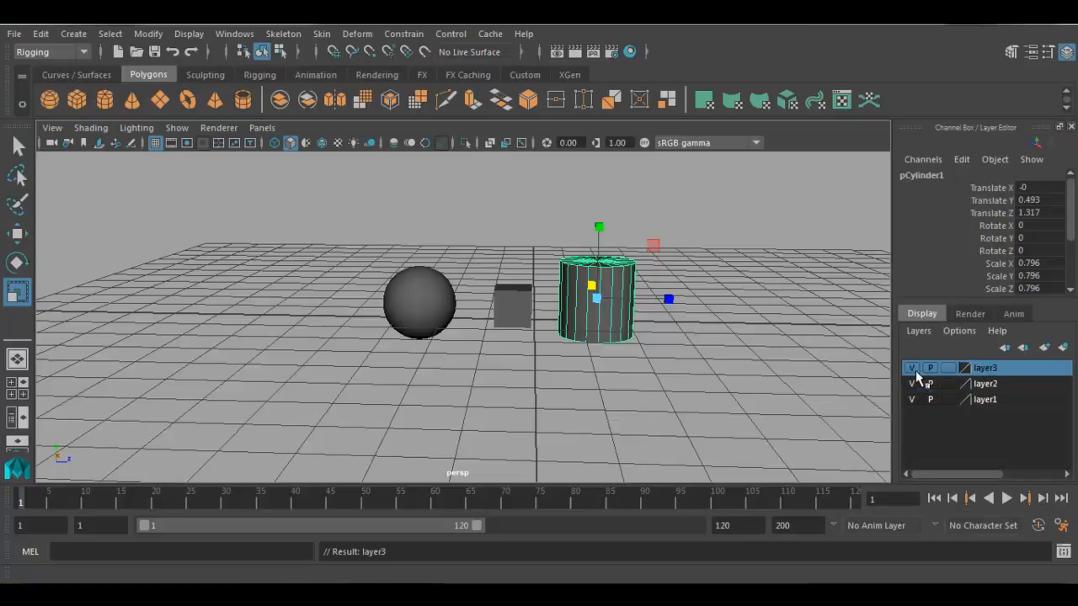
pyautogui.click(911, 369)
pyautogui.click(911, 369)
pyautogui.click(911, 369)
pyautogui.click(911, 368)
pyautogui.click(911, 369)
pyautogui.click(911, 370)
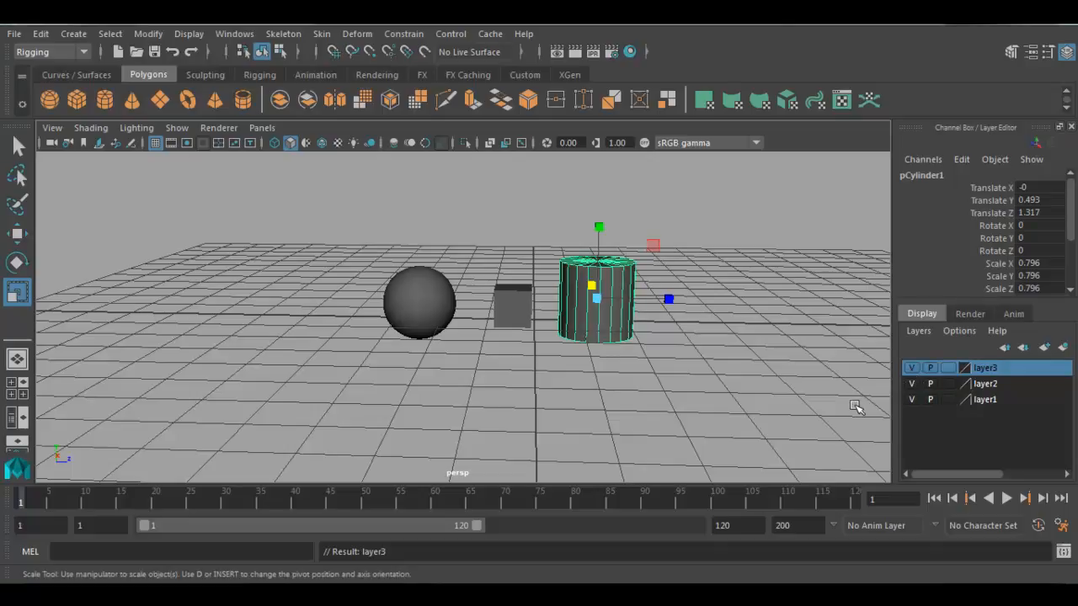
# - Rename layer1 as Sphere and save the layer settings
pyautogui.click(983, 401)
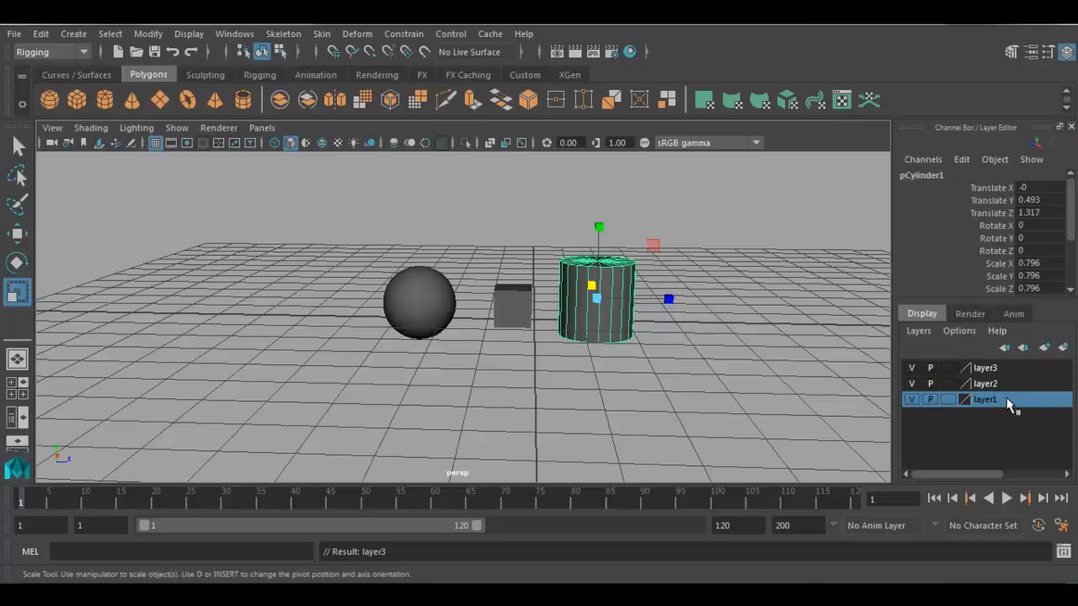
pyautogui.doubleClick(1010, 402)
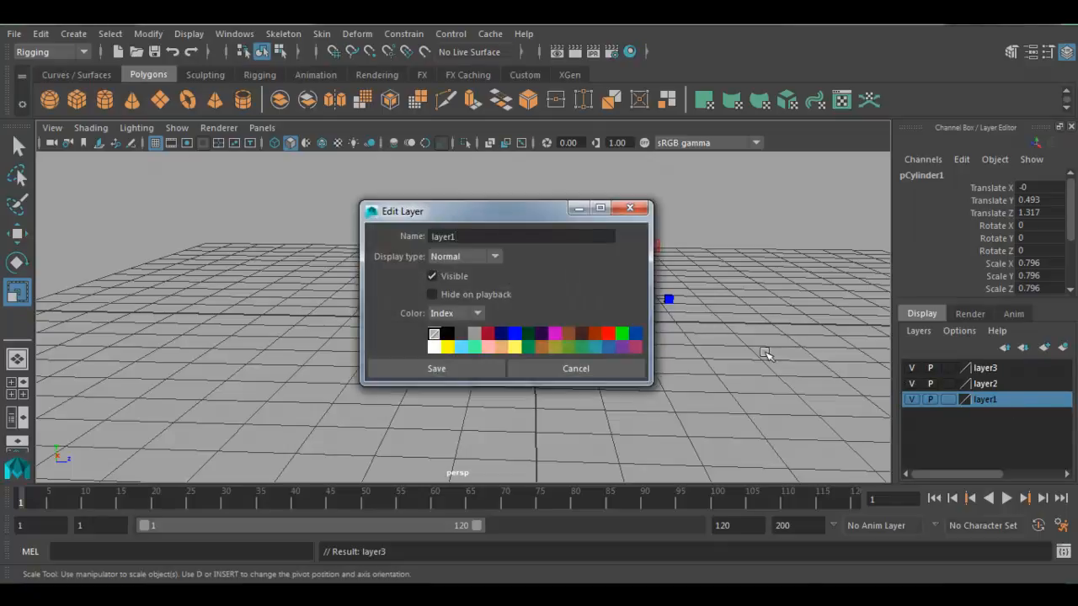
pyautogui.doubleClick(474, 239)
pyautogui.write('Sphere')
pyautogui.click(392, 368)
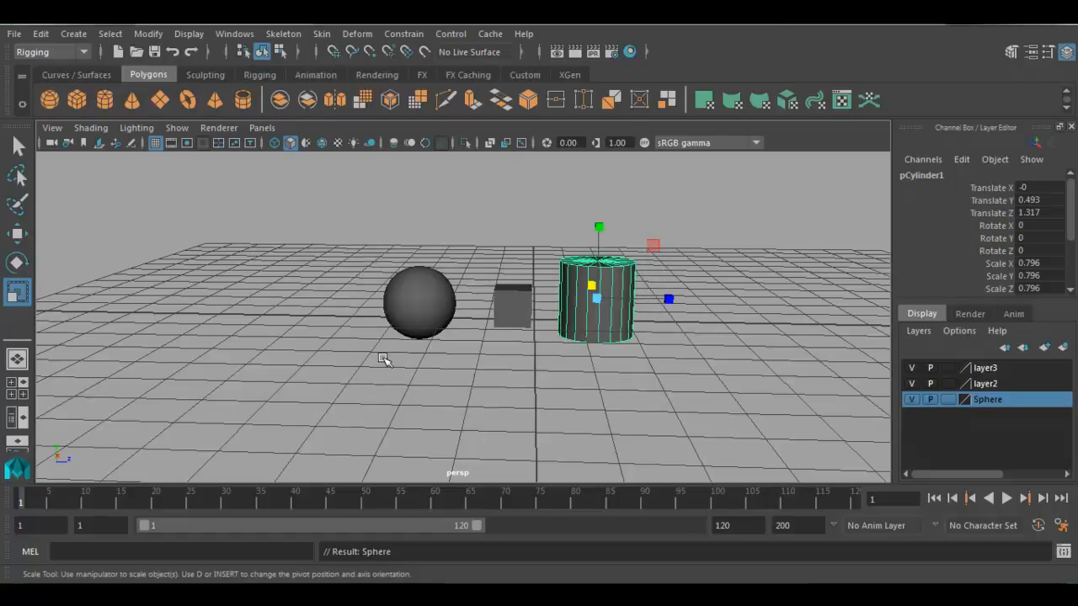
# - Rename layer2 as Cube and save the layer settings
pyautogui.click(997, 385)
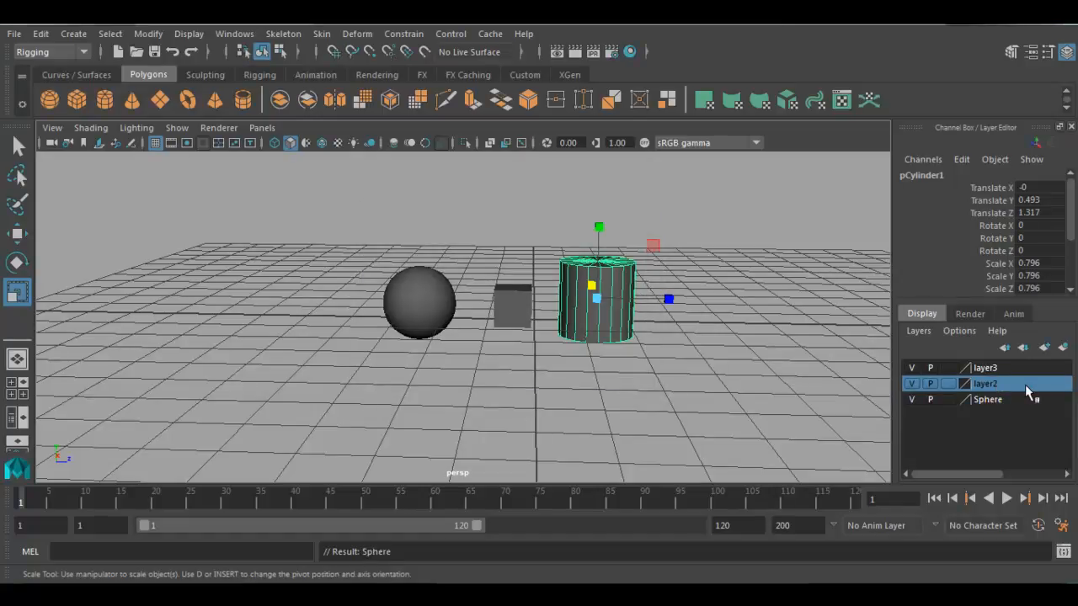
pyautogui.doubleClick(1024, 385)
pyautogui.moveTo(515, 238); pyautogui.dragTo(341, 240)
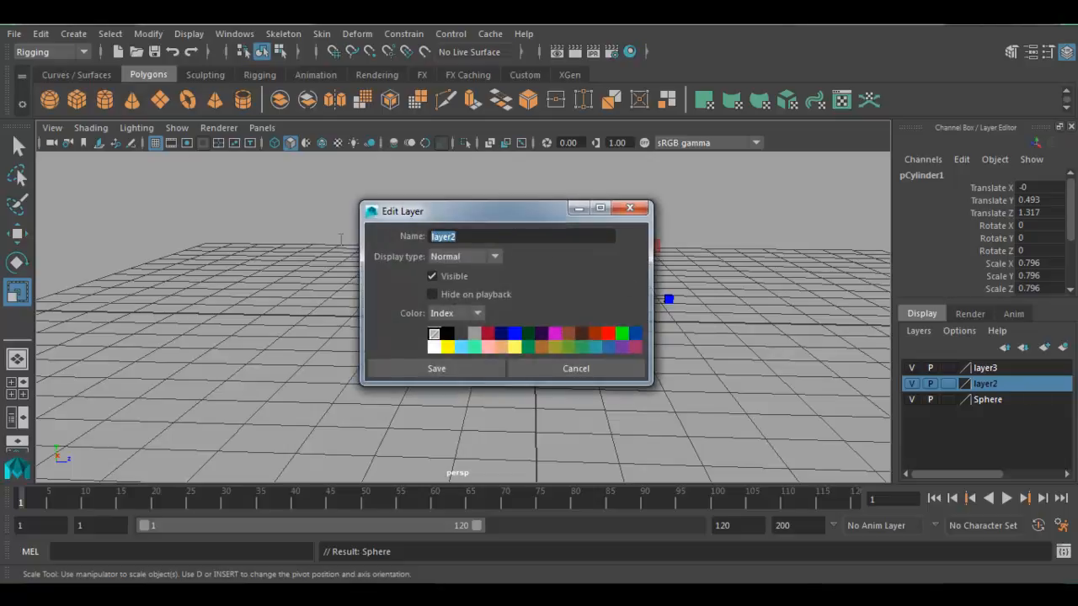
pyautogui.write('Cube')
pyautogui.click(404, 363)
# - Rename layer3 as Cylinder, save the layer settings and clear the object selection
pyautogui.doubleClick(985, 370)
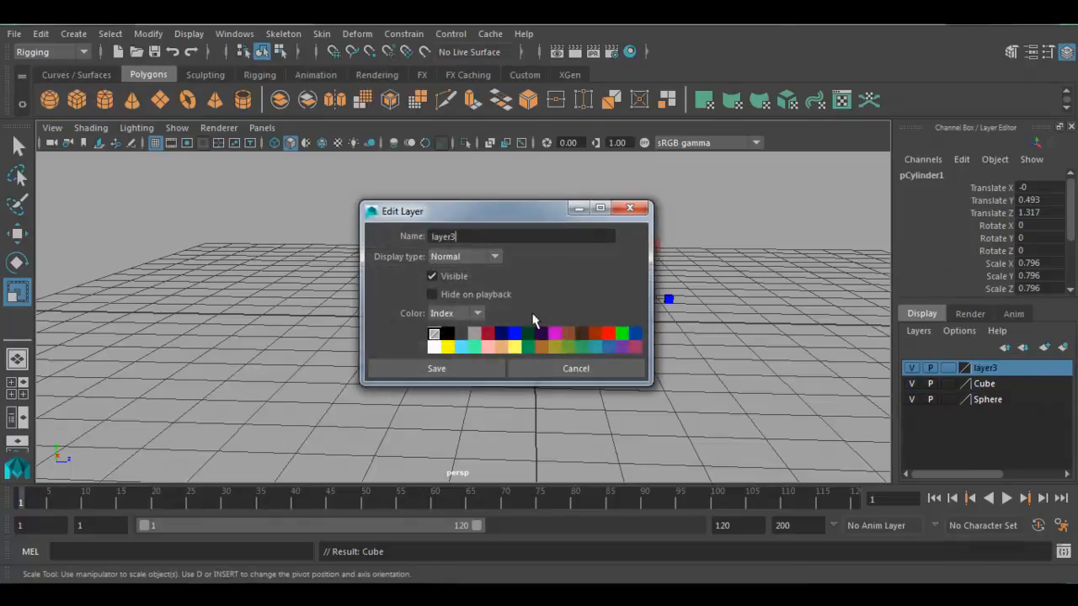
pyautogui.write('Cylinb')
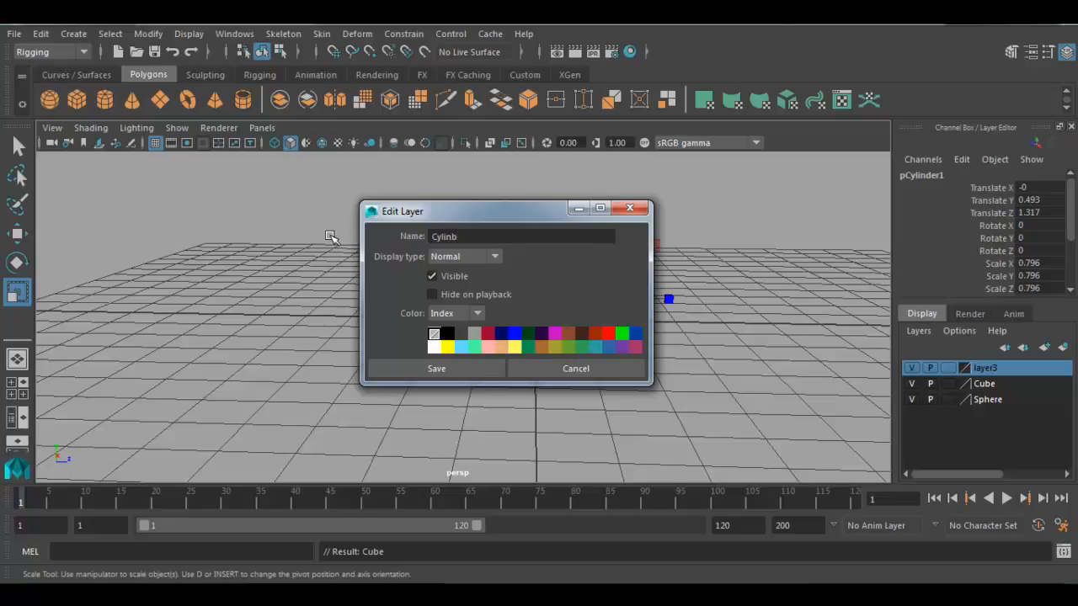
pyautogui.press('BackSpace')
pyautogui.write('der')
pyautogui.click(390, 371)
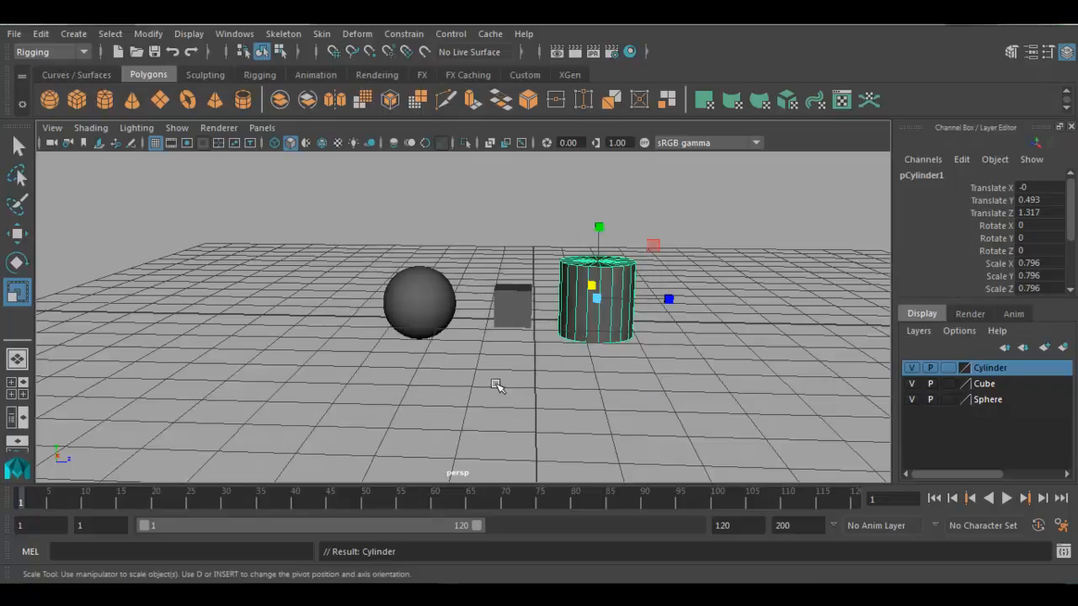
pyautogui.click(644, 396)
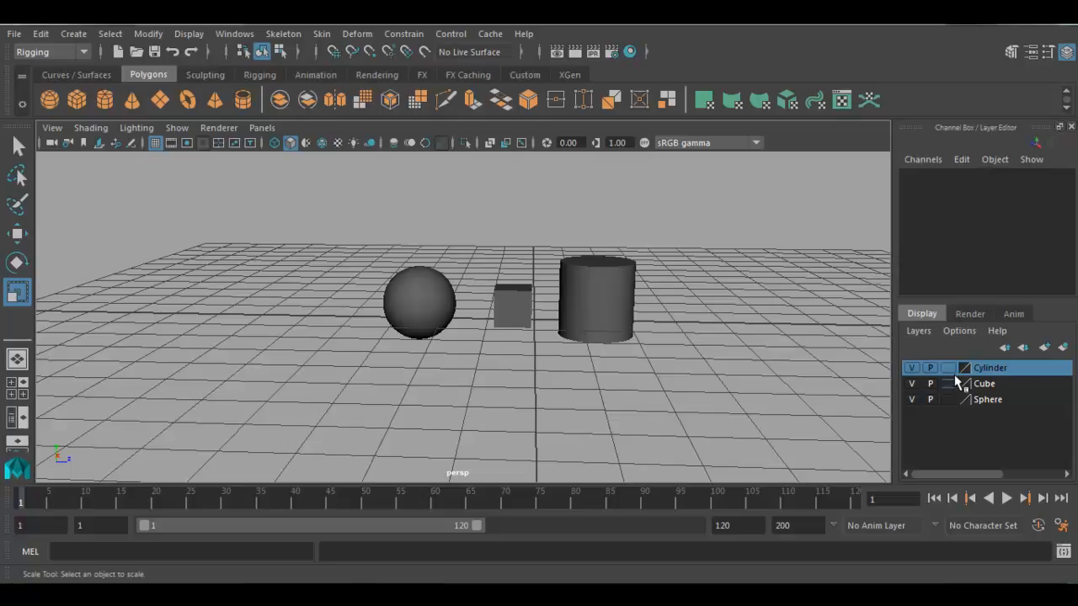
# - Set the Sphere layer's display type to Template and try to select the sphere in the viewport
pyautogui.click(992, 401)
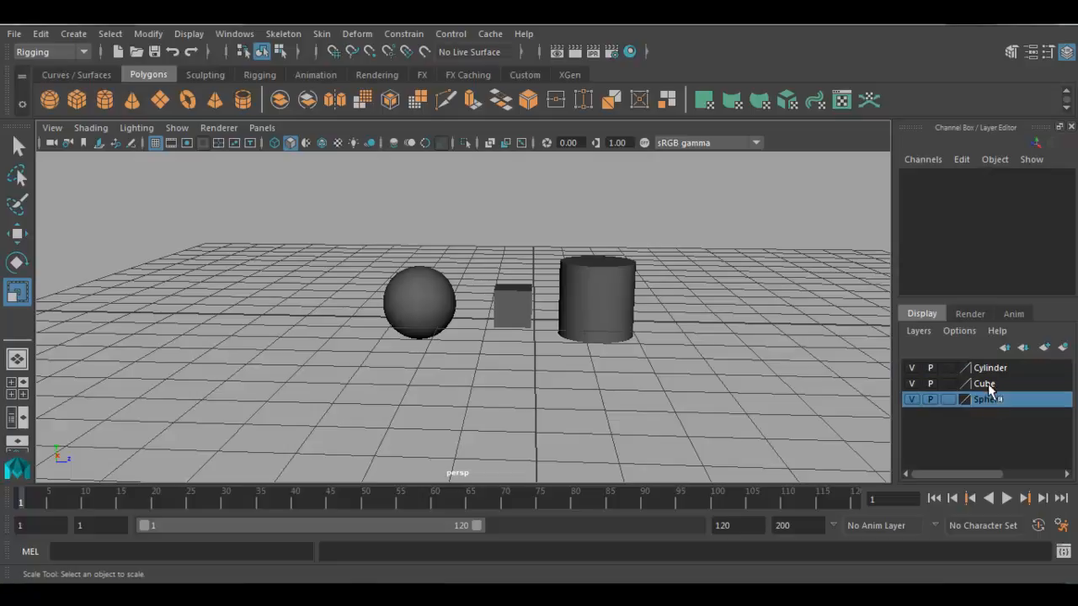
pyautogui.click(949, 399)
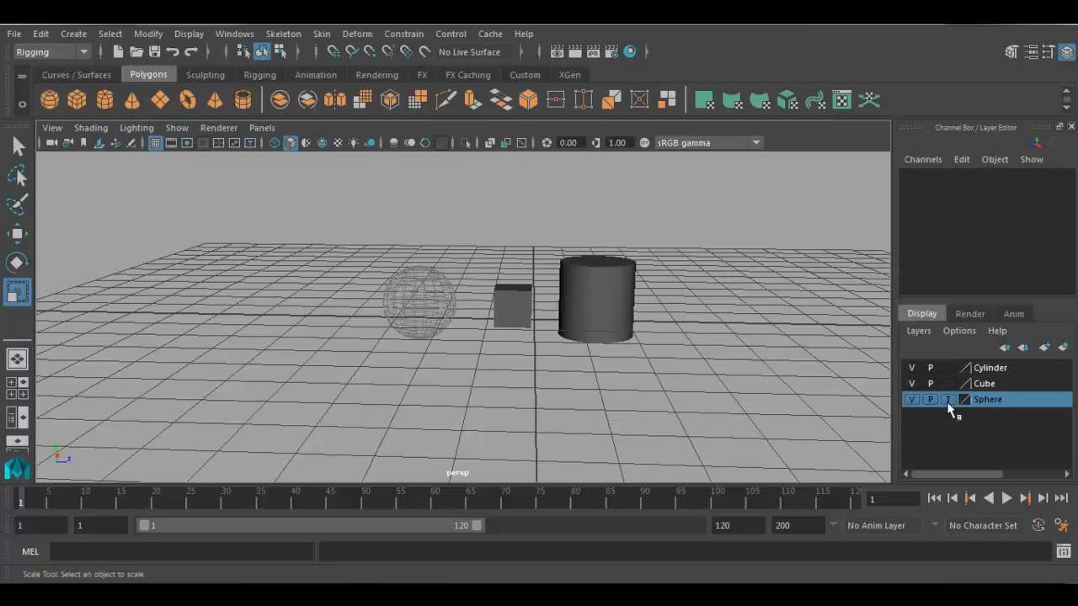
pyautogui.keyDown('alt'); pyautogui.moveTo(414, 287); pyautogui.dragTo(603, 426, button='right'); pyautogui.keyUp('alt')
pyautogui.keyDown('alt'); pyautogui.moveTo(449, 340); pyautogui.dragTo(446, 320); pyautogui.keyUp('alt')
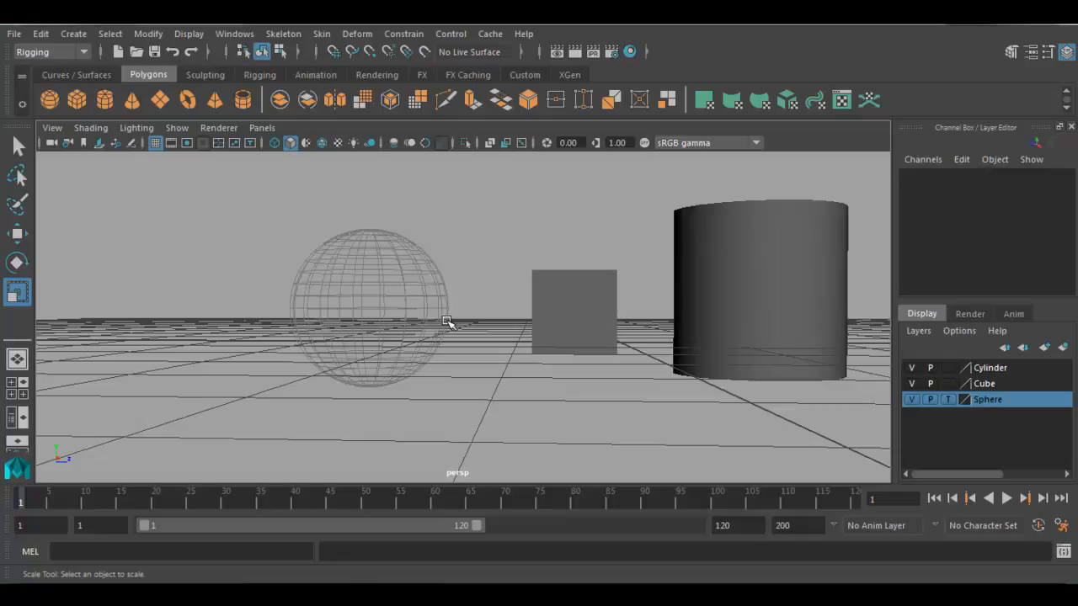
pyautogui.moveTo(257, 194); pyautogui.dragTo(459, 300)
# - Set the Sphere layer to Reference and test selecting the sphere, then return it to Normal and test selection again
pyautogui.click(947, 401)
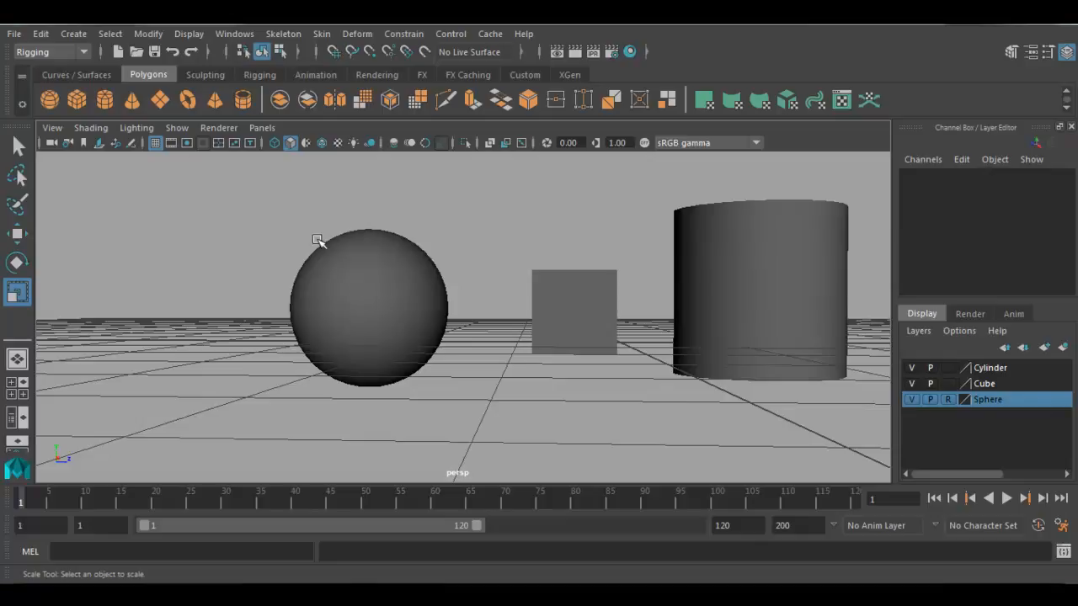
pyautogui.moveTo(269, 197); pyautogui.dragTo(245, 221)
pyautogui.moveTo(301, 191); pyautogui.dragTo(397, 317)
pyautogui.moveTo(295, 234); pyautogui.dragTo(393, 341)
pyautogui.click(360, 278)
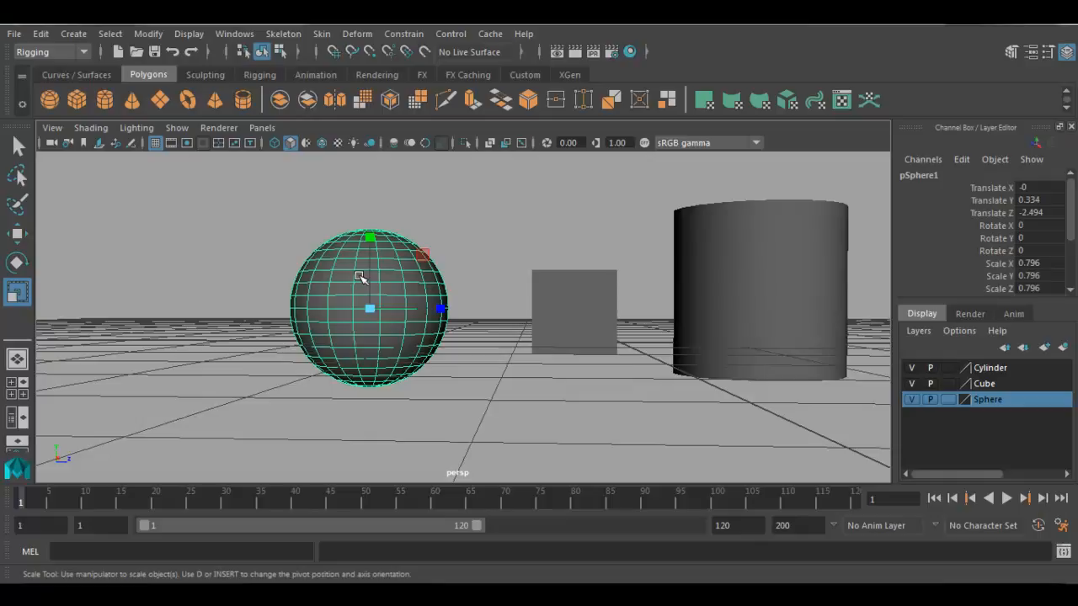
pyautogui.click(434, 376)
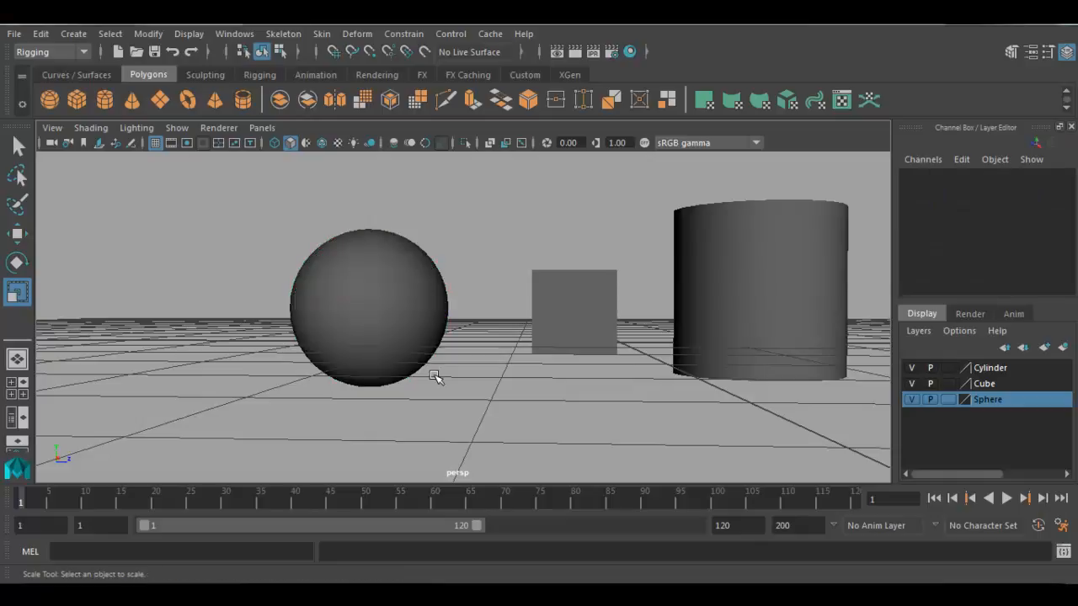
# - Switch the viewport to wireframe display and save bright red as the Sphere layer's colour
pyautogui.doubleClick(967, 403)
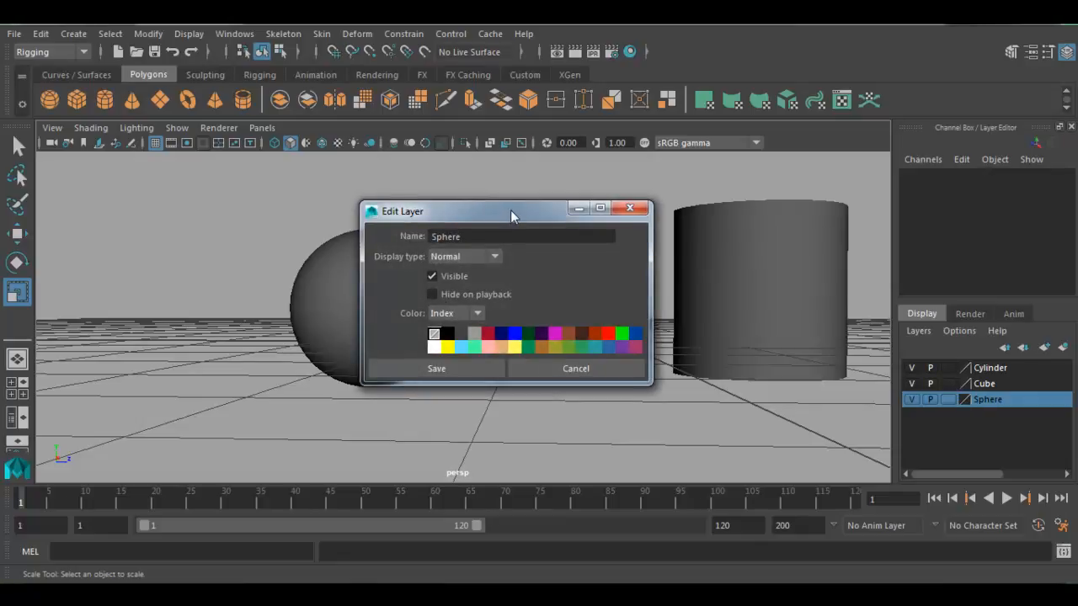
pyautogui.moveTo(507, 209); pyautogui.dragTo(685, 187)
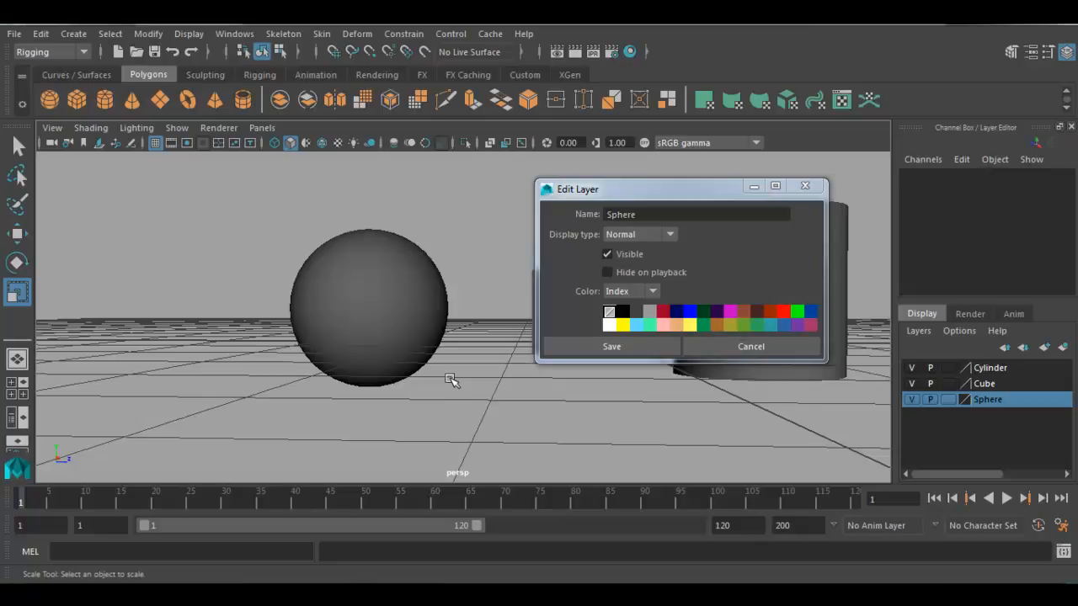
pyautogui.press('4')
pyautogui.moveTo(691, 189); pyautogui.dragTo(665, 385)
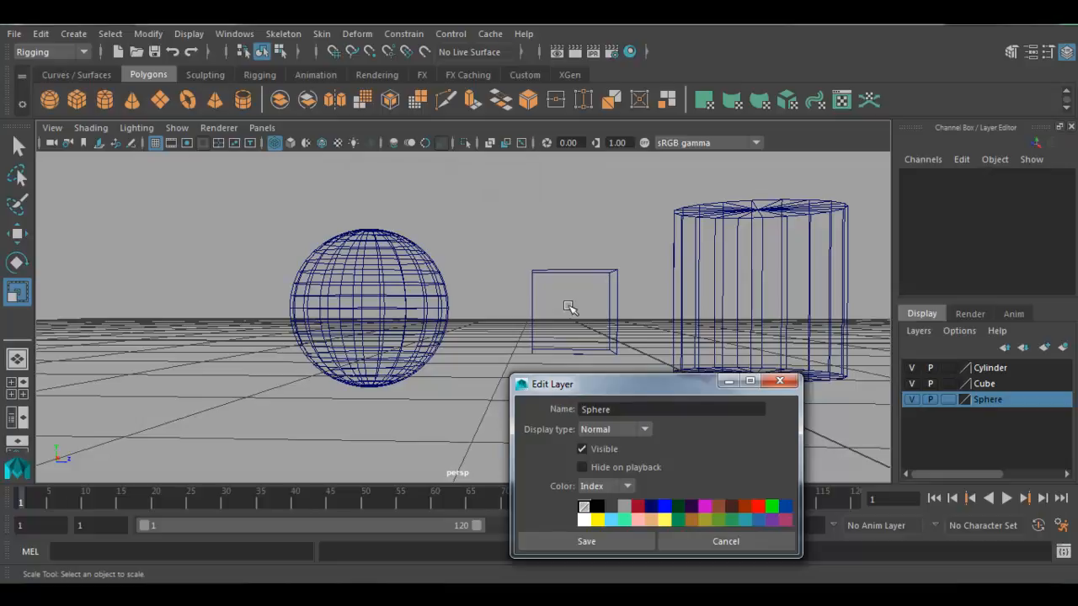
pyautogui.moveTo(670, 384); pyautogui.dragTo(679, 211)
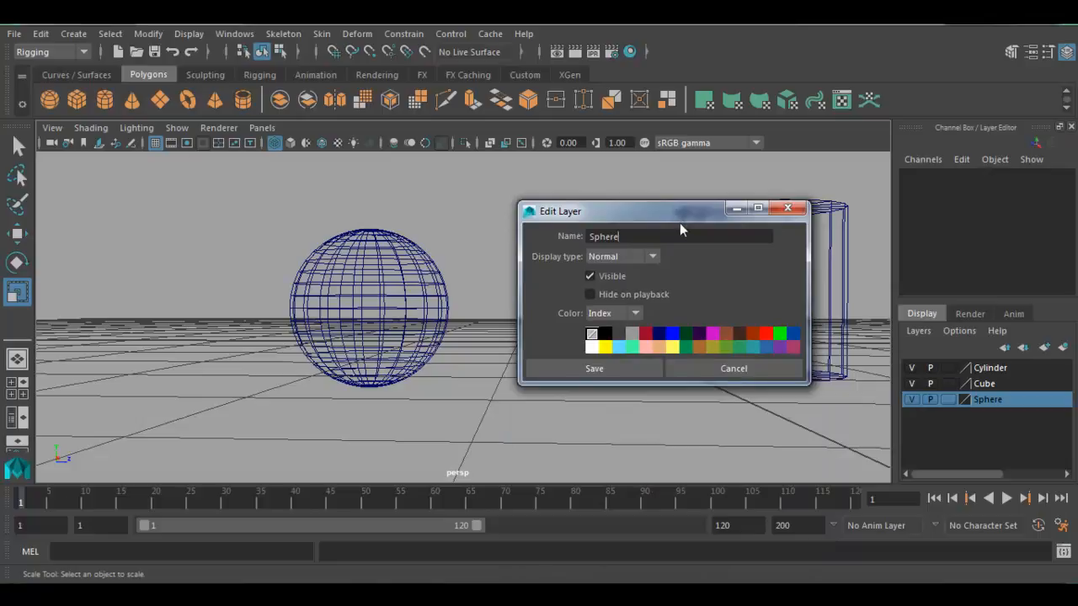
pyautogui.click(765, 334)
pyautogui.click(613, 368)
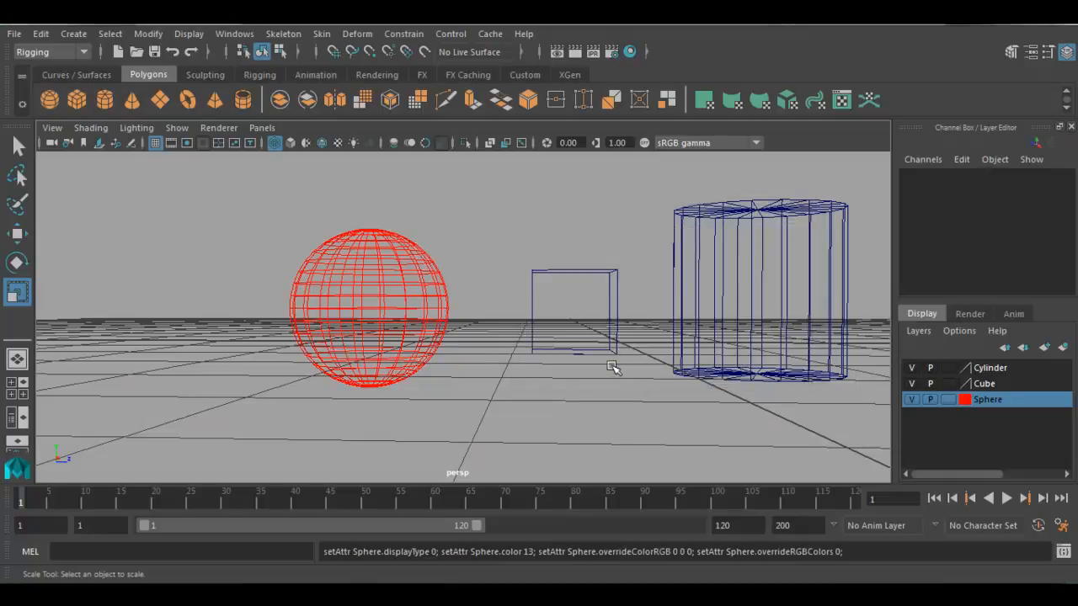
# - Assign a light yellow colour to the Cube layer and save the layer settings
pyautogui.click(989, 386)
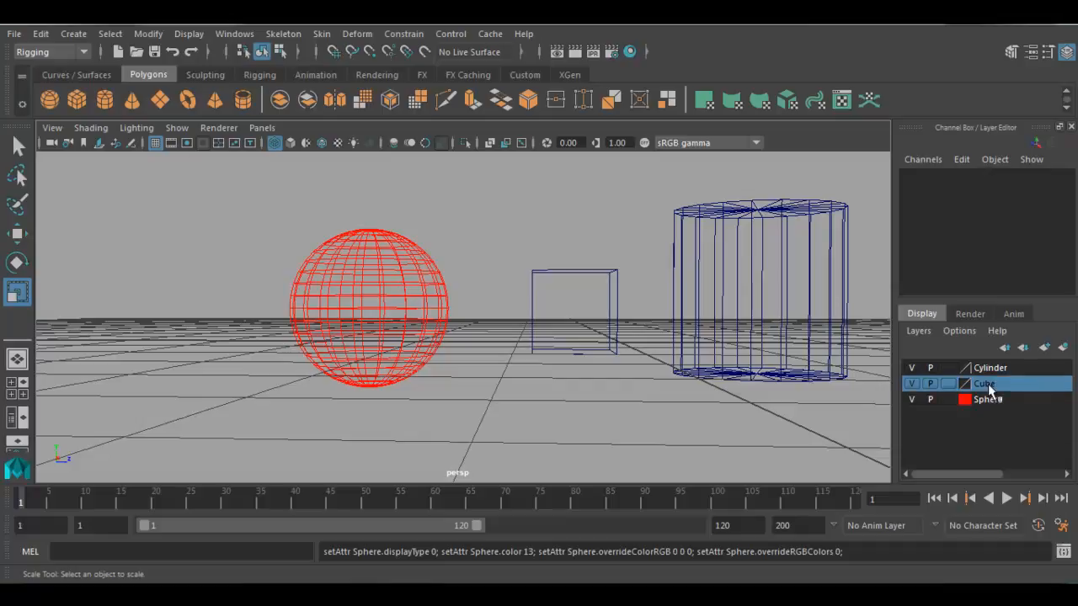
pyautogui.doubleClick(965, 383)
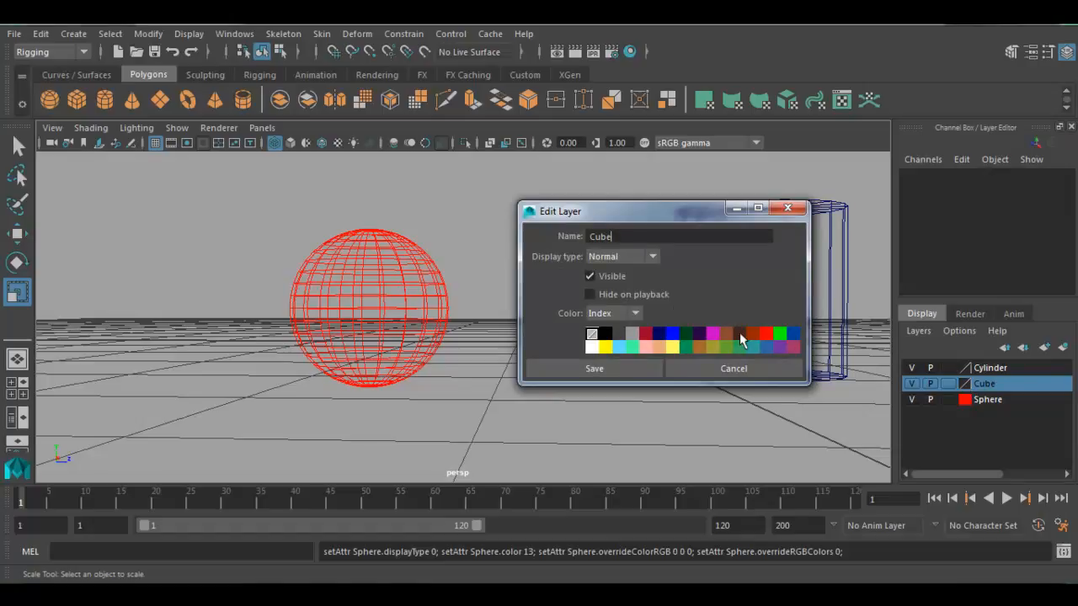
pyautogui.click(672, 347)
pyautogui.moveTo(661, 210); pyautogui.dragTo(269, 181)
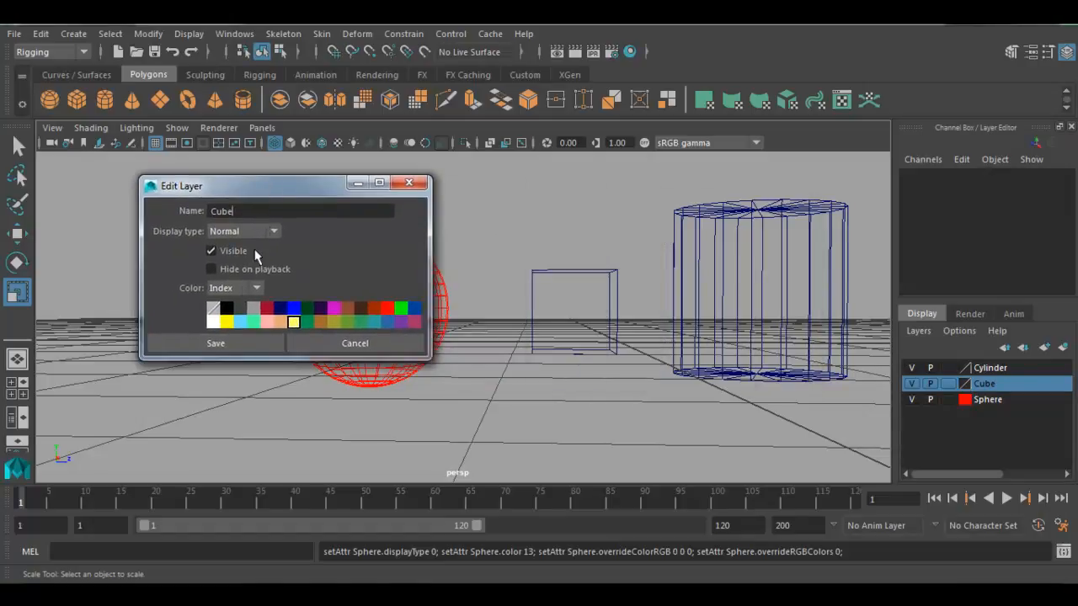
pyautogui.click(233, 343)
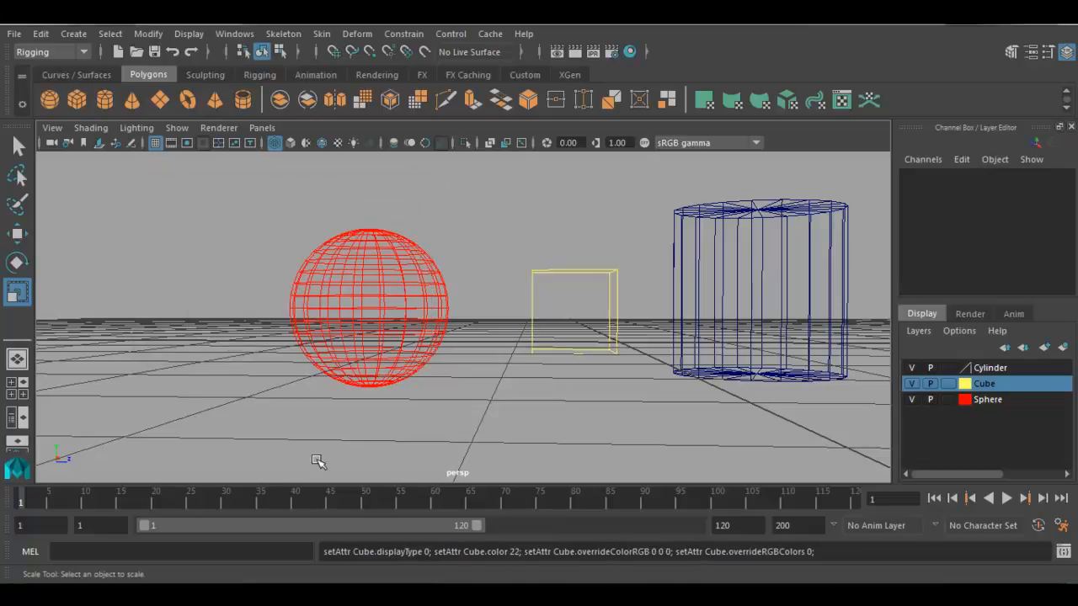
# - Assign a dark red colour to the Cylinder layer, save the settings and deselect the cylinder
pyautogui.click(783, 286)
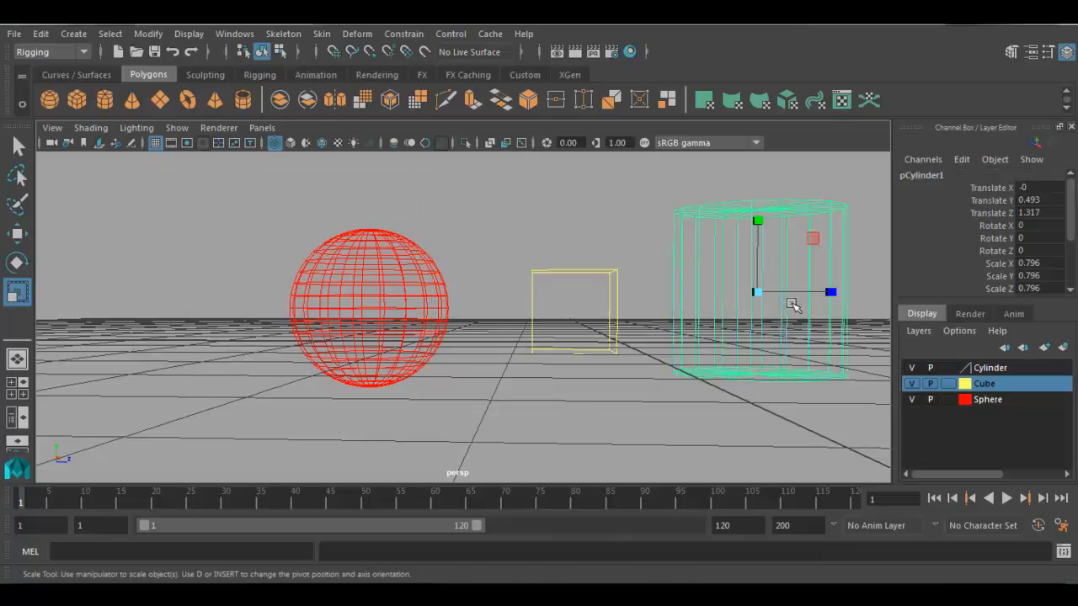
pyautogui.click(1002, 370)
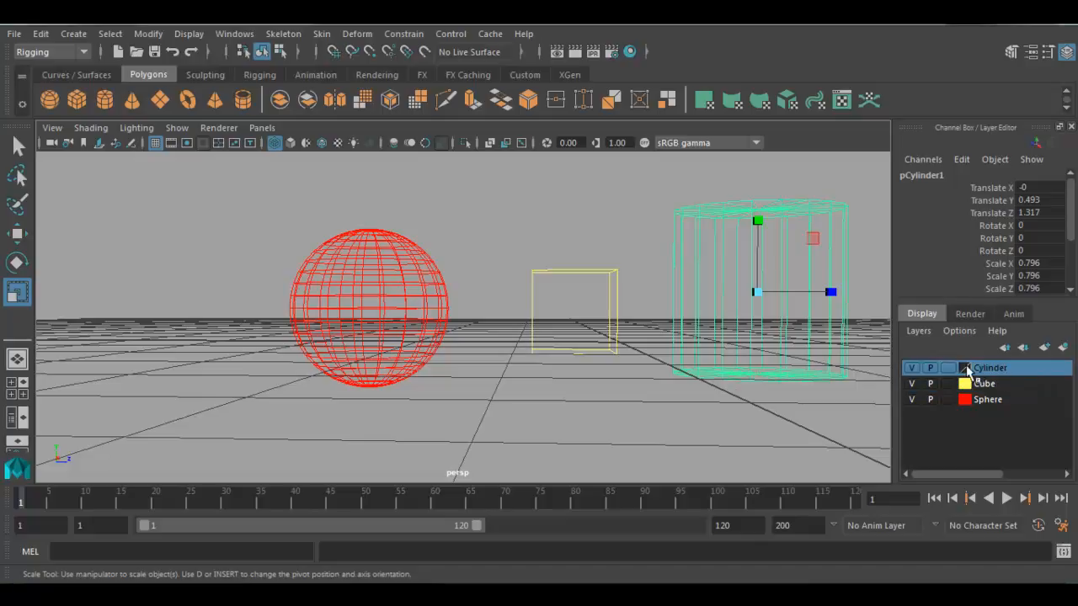
pyautogui.doubleClick(965, 372)
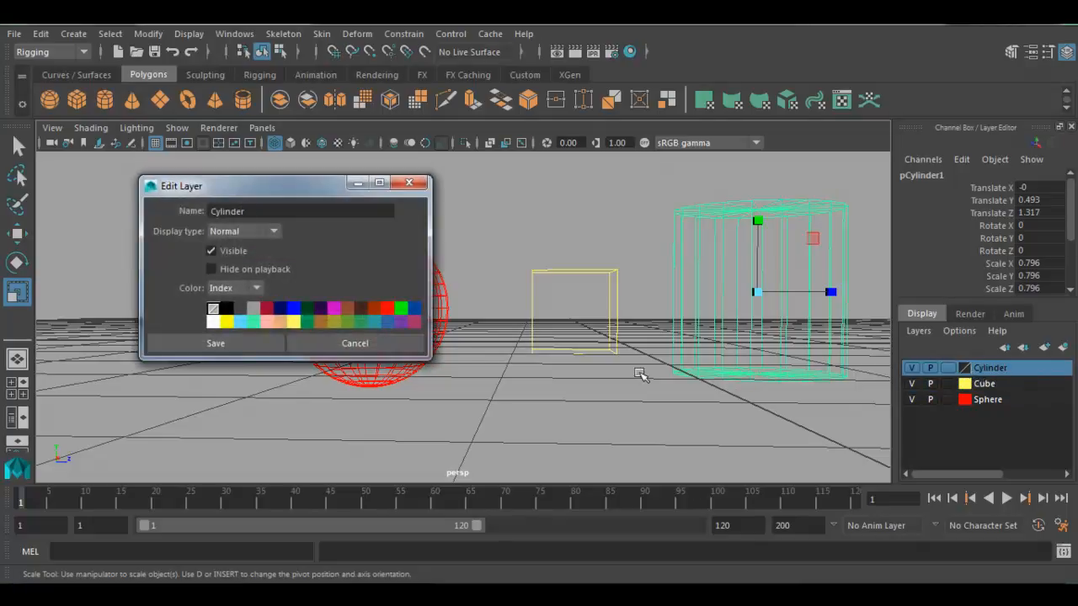
pyautogui.click(413, 310)
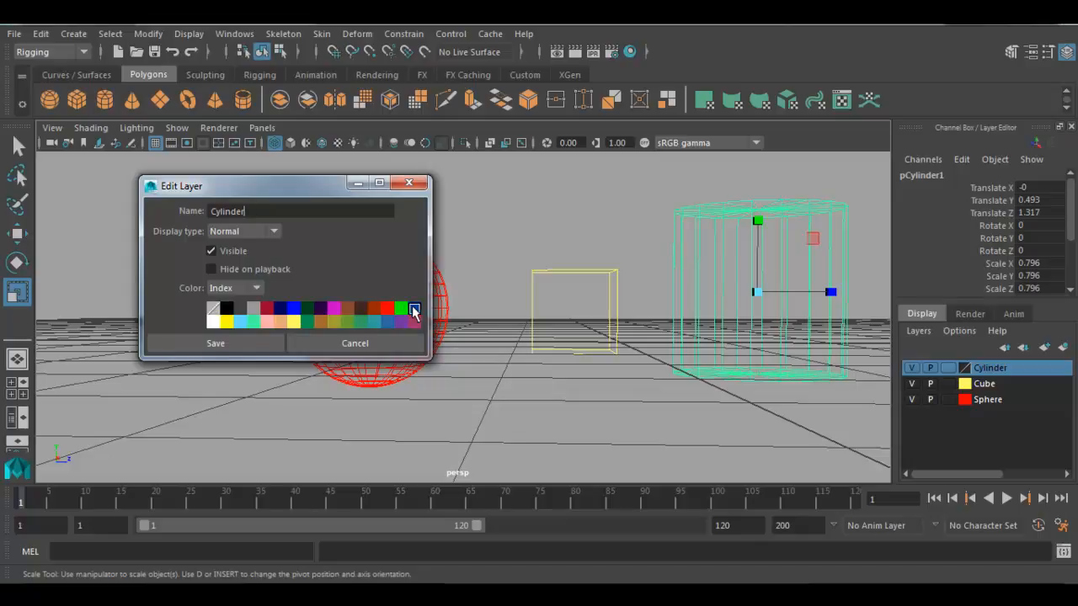
pyautogui.click(266, 309)
pyautogui.click(240, 343)
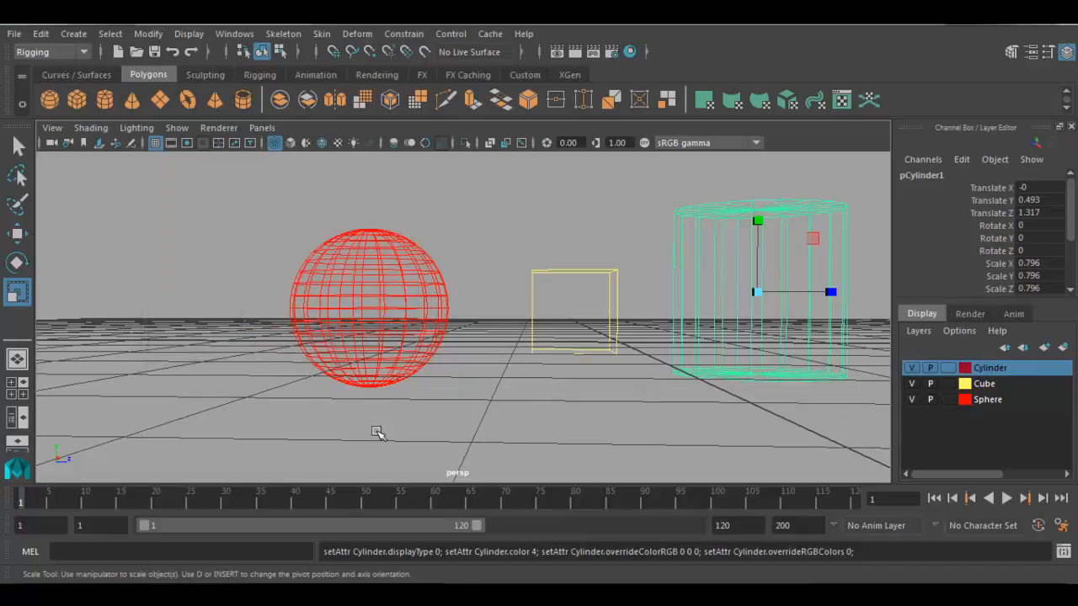
pyautogui.click(412, 479)
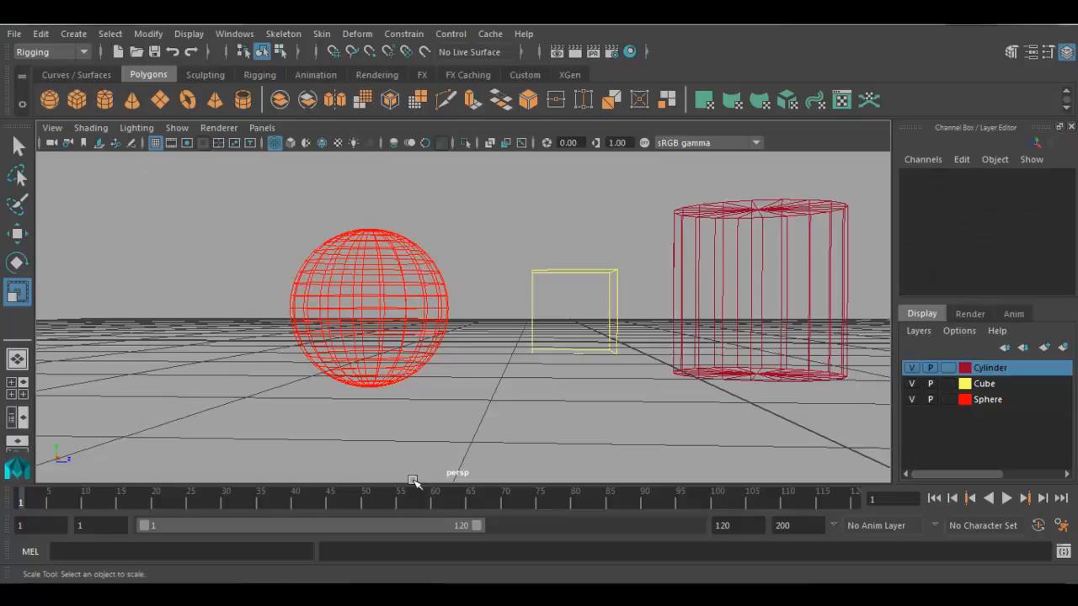
# - Reset the Cylinder layer to no colour and save the layer settings
pyautogui.doubleClick(964, 369)
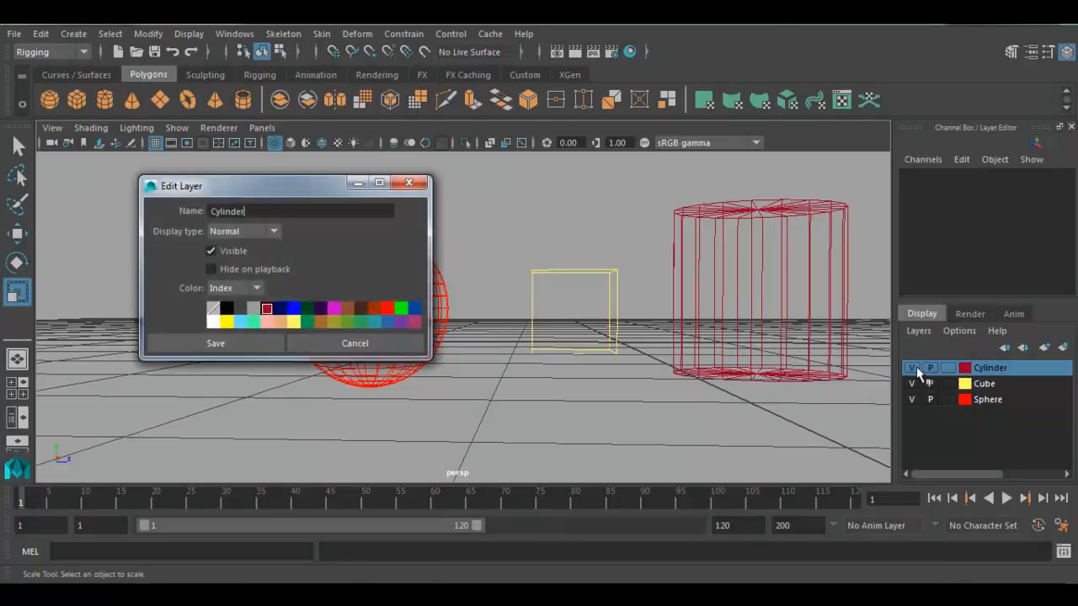
pyautogui.click(214, 309)
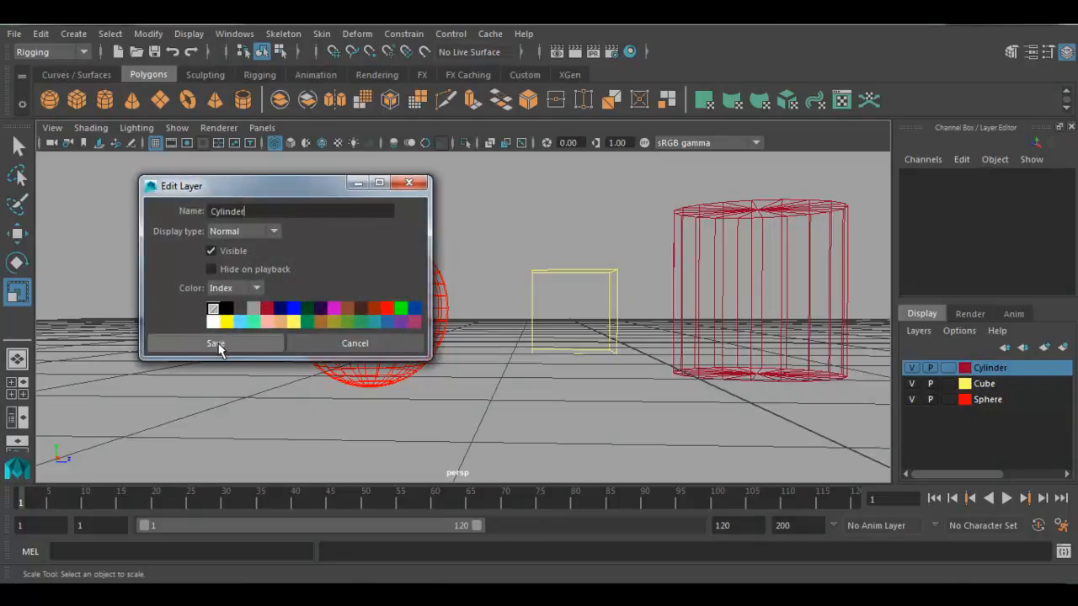
pyautogui.click(214, 343)
# - Cycle the Cube layer's display type through Template and Reference back to Normal, and save the layer with no colour
pyautogui.click(948, 384)
pyautogui.click(948, 384)
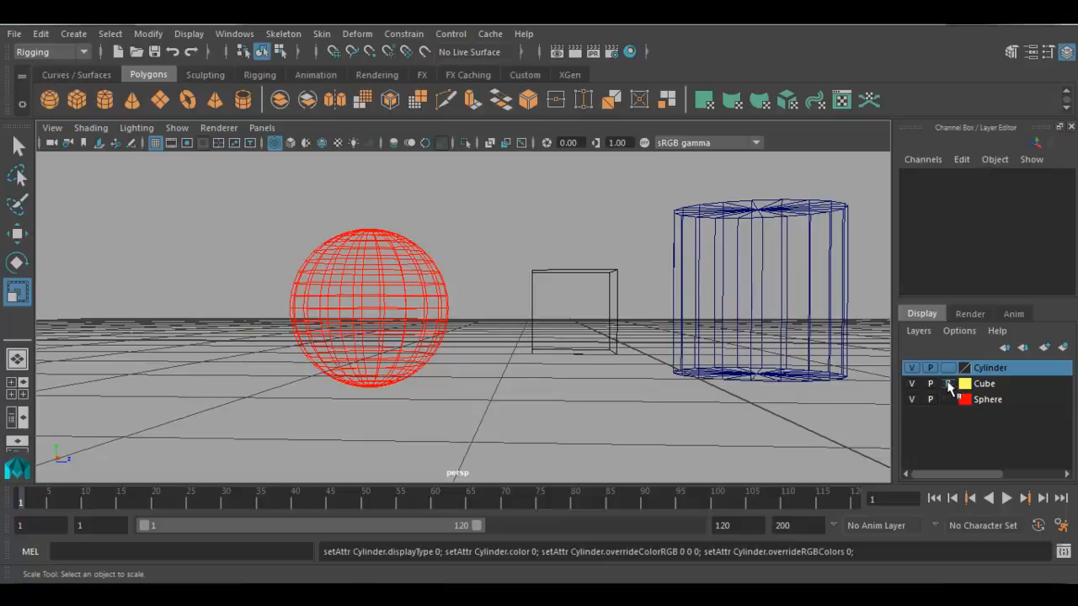
pyautogui.click(948, 384)
pyautogui.doubleClick(968, 385)
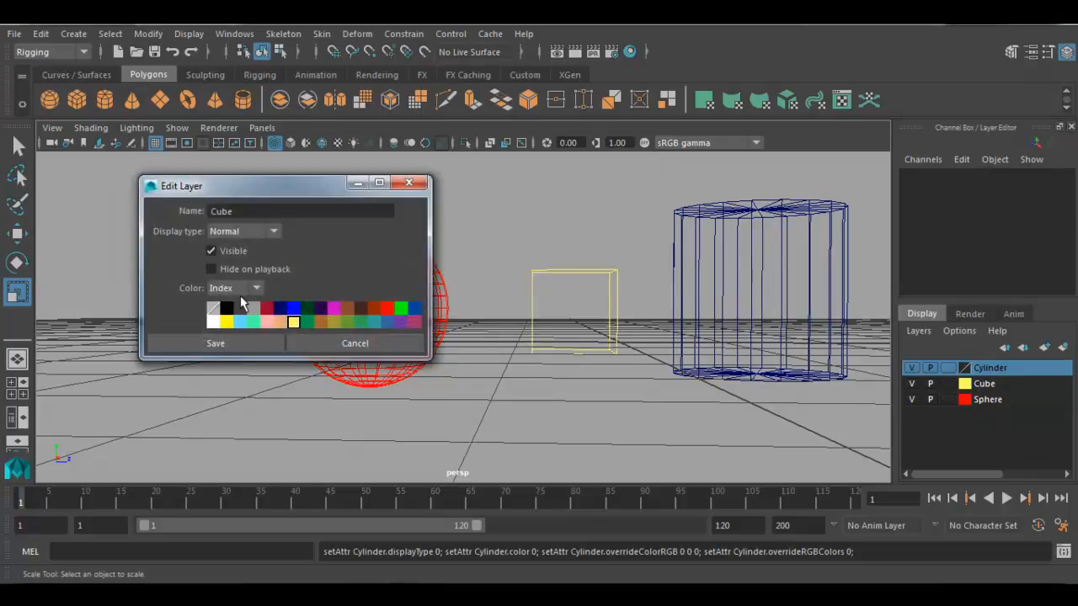
pyautogui.click(213, 309)
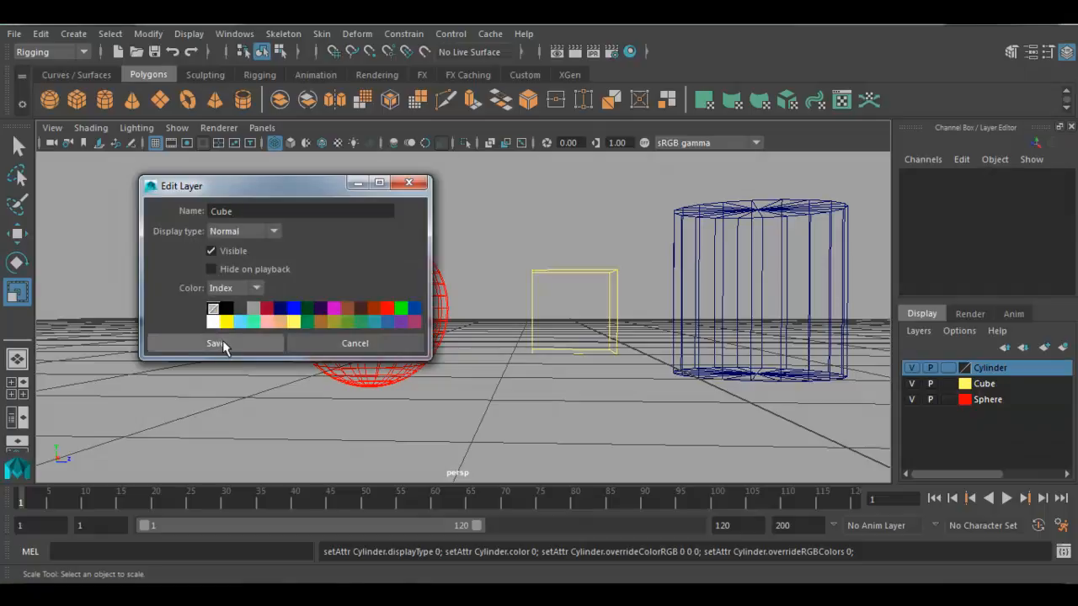
pyautogui.click(216, 342)
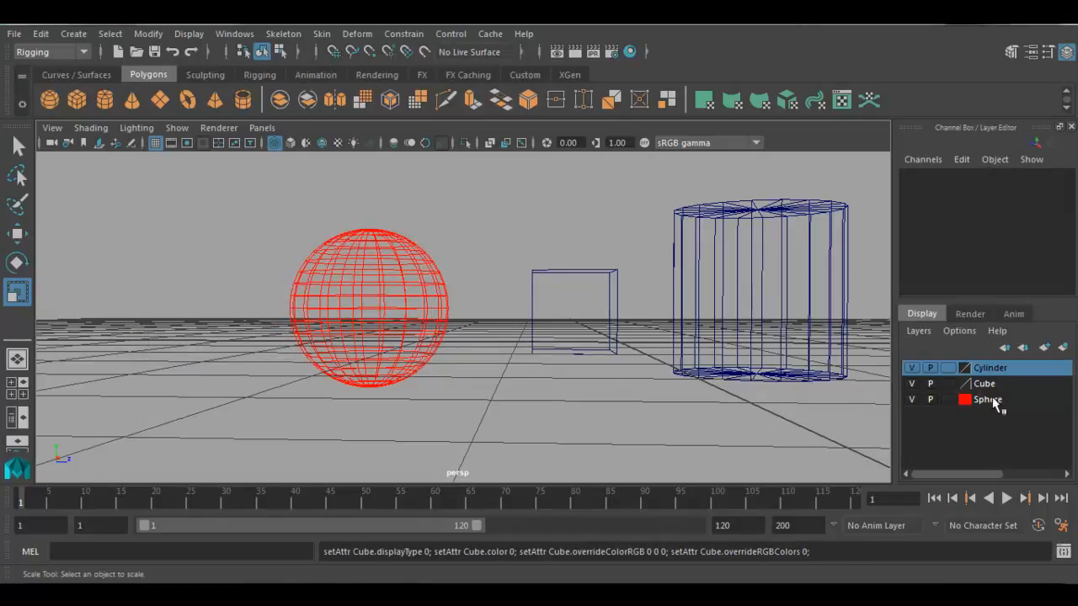
# - Reset the Sphere layer to no colour and save the layer settings
pyautogui.click(989, 399)
pyautogui.doubleClick(963, 399)
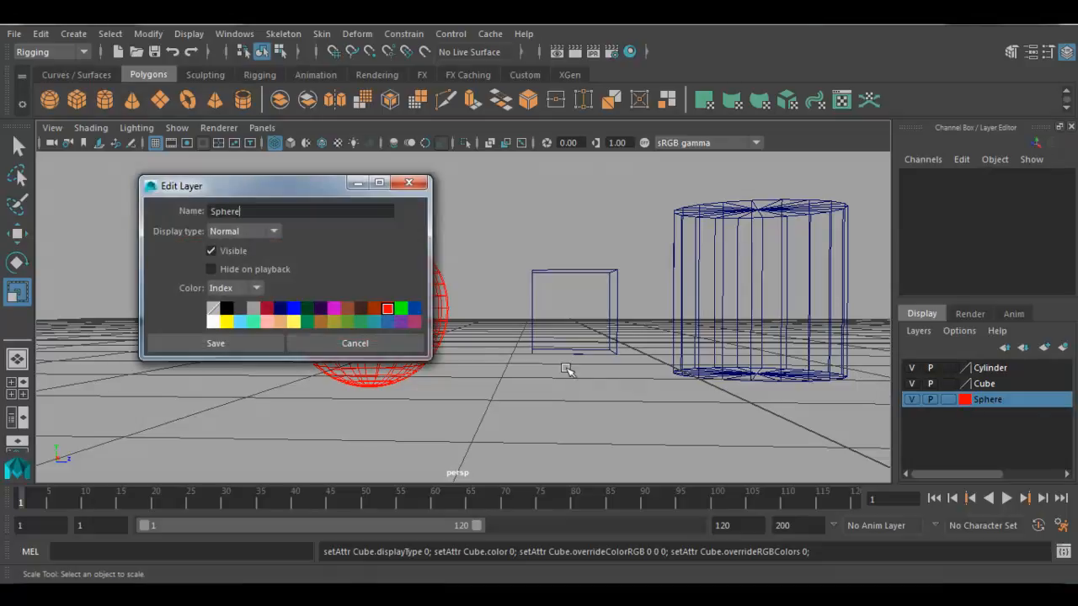
pyautogui.click(216, 309)
pyautogui.click(223, 344)
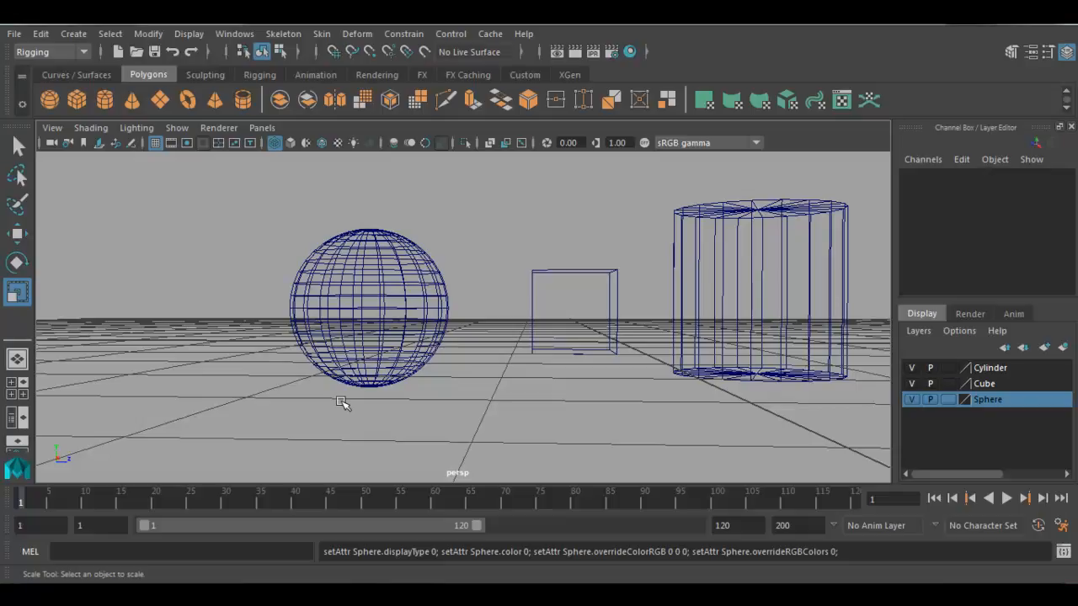
# - Select the sphere in the viewport and remove it from the Sphere layer
pyautogui.rightClick(989, 396)
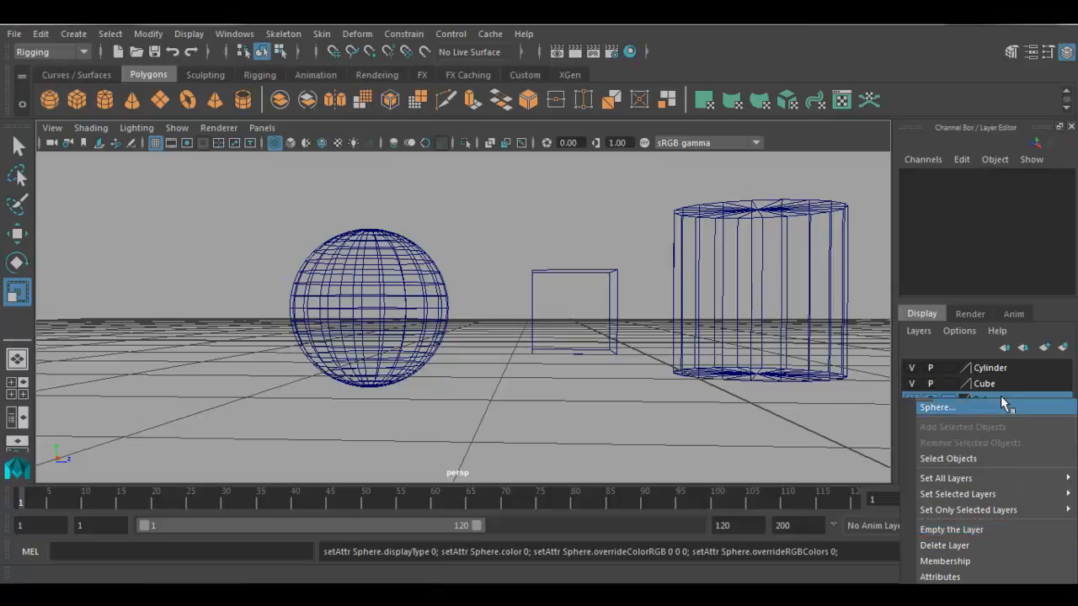
pyautogui.click(1015, 378)
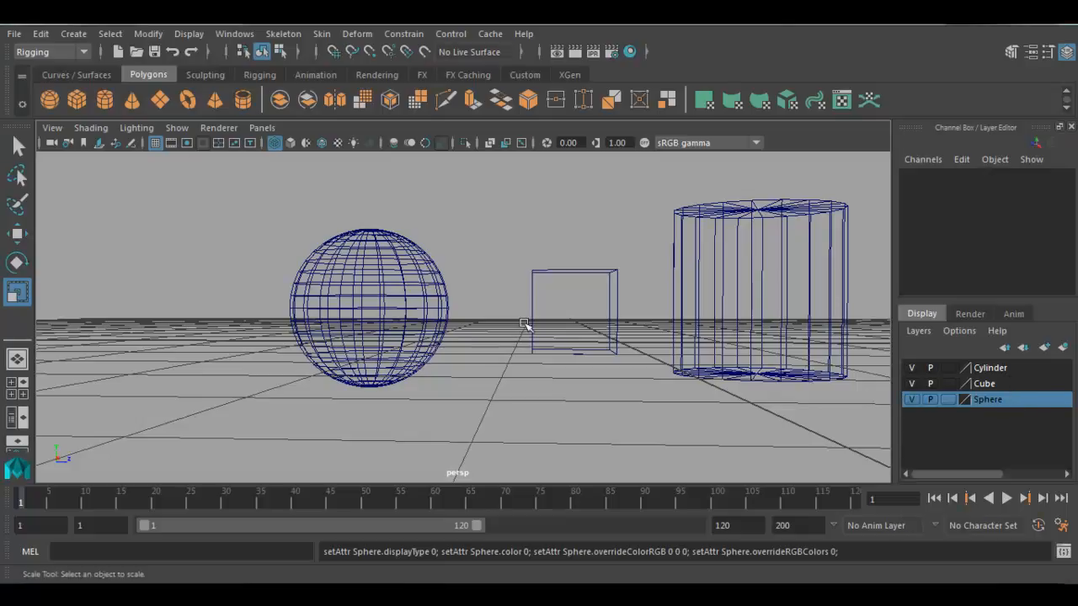
pyautogui.click(404, 353)
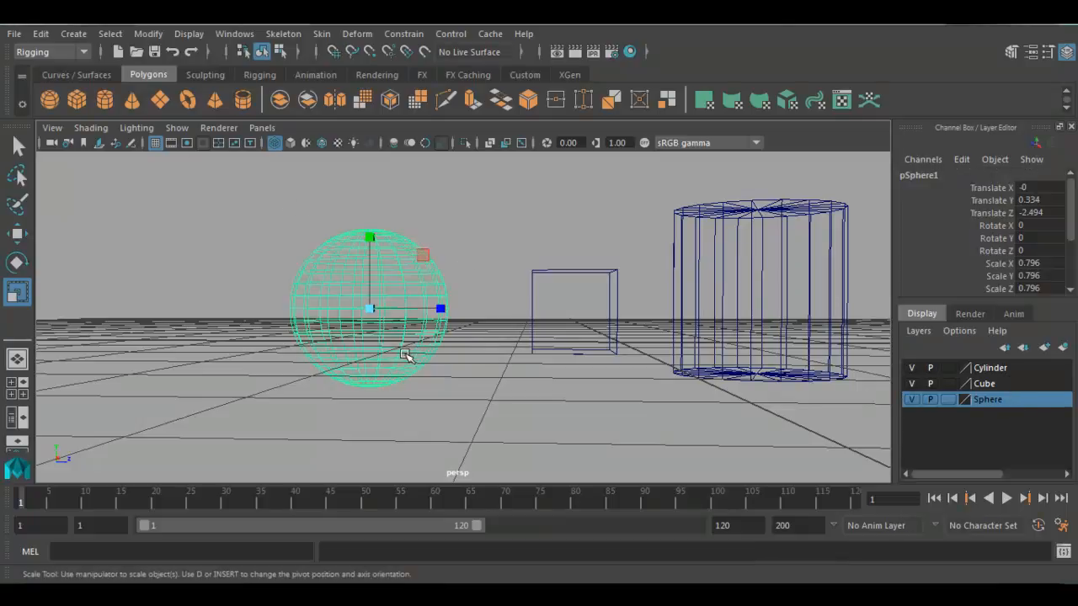
pyautogui.click(918, 331)
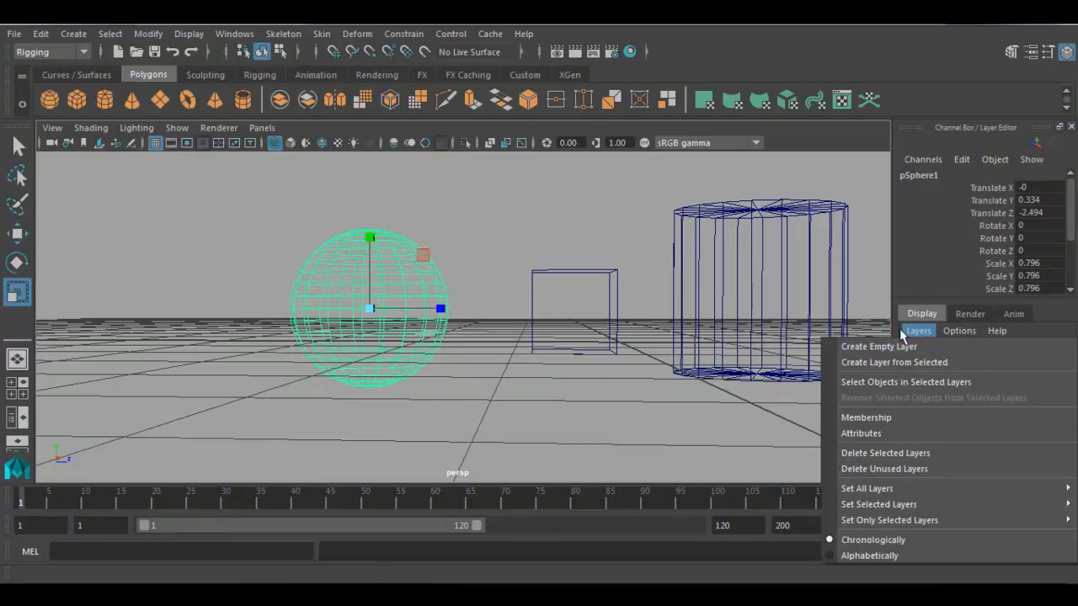
pyautogui.click(917, 331)
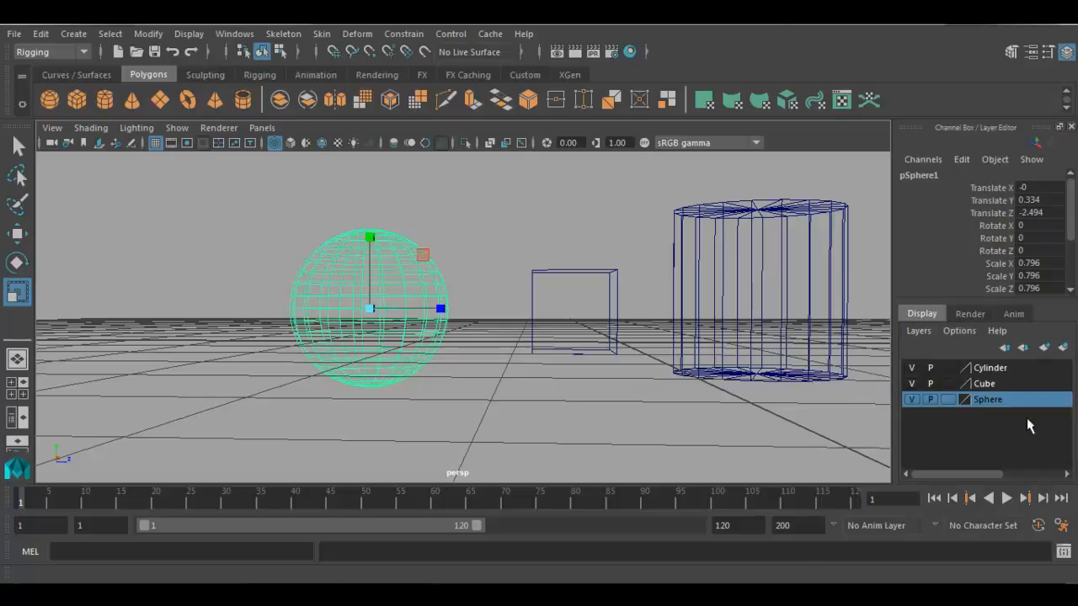
pyautogui.rightClick(1018, 401)
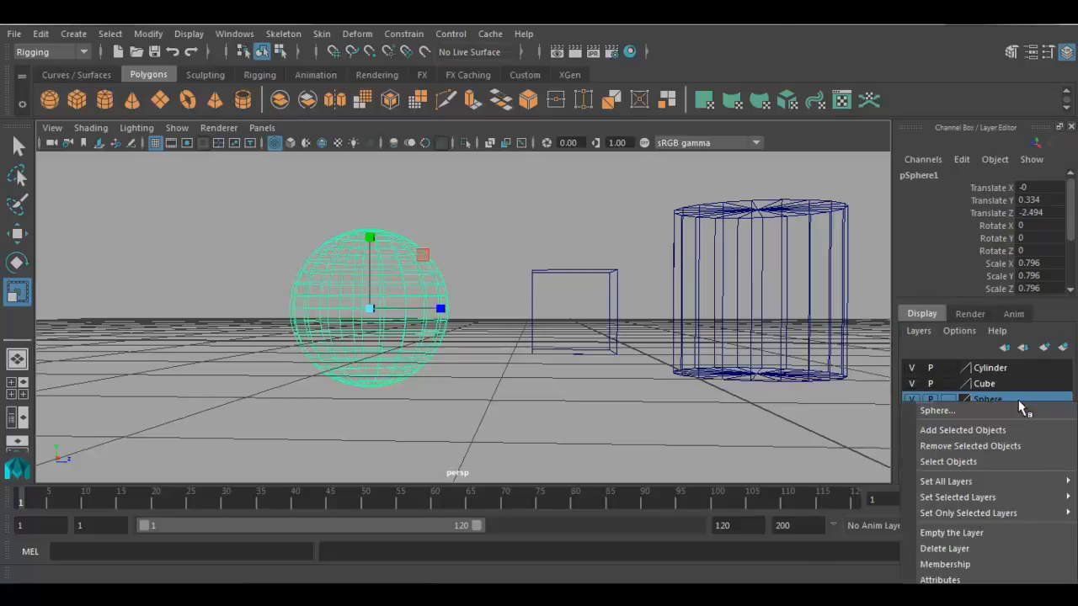
pyautogui.click(984, 448)
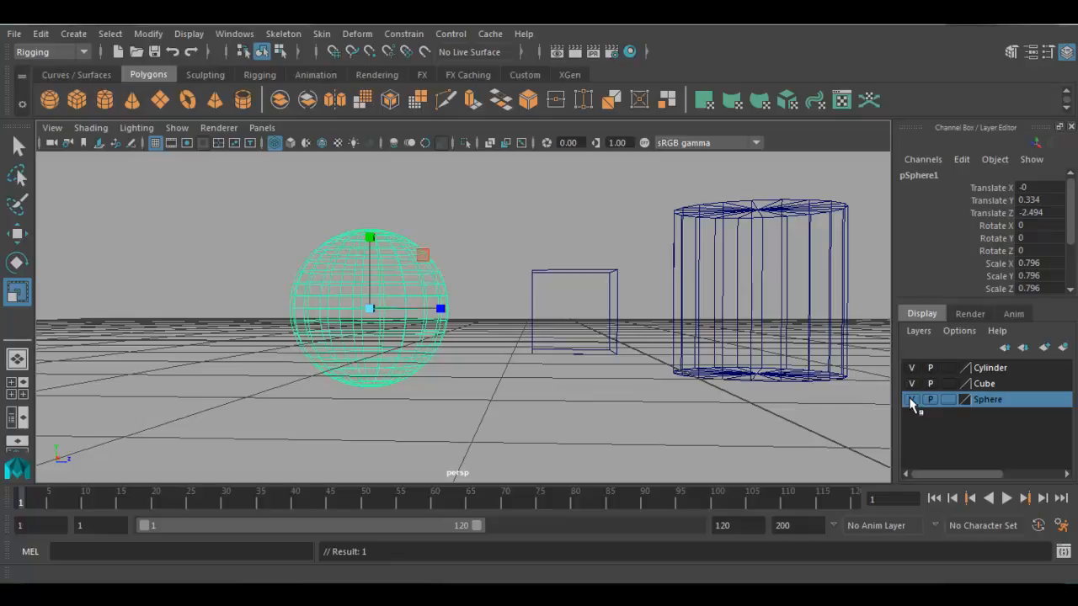
# - Empty the Cube layer so it contains no objects
pyautogui.click(991, 384)
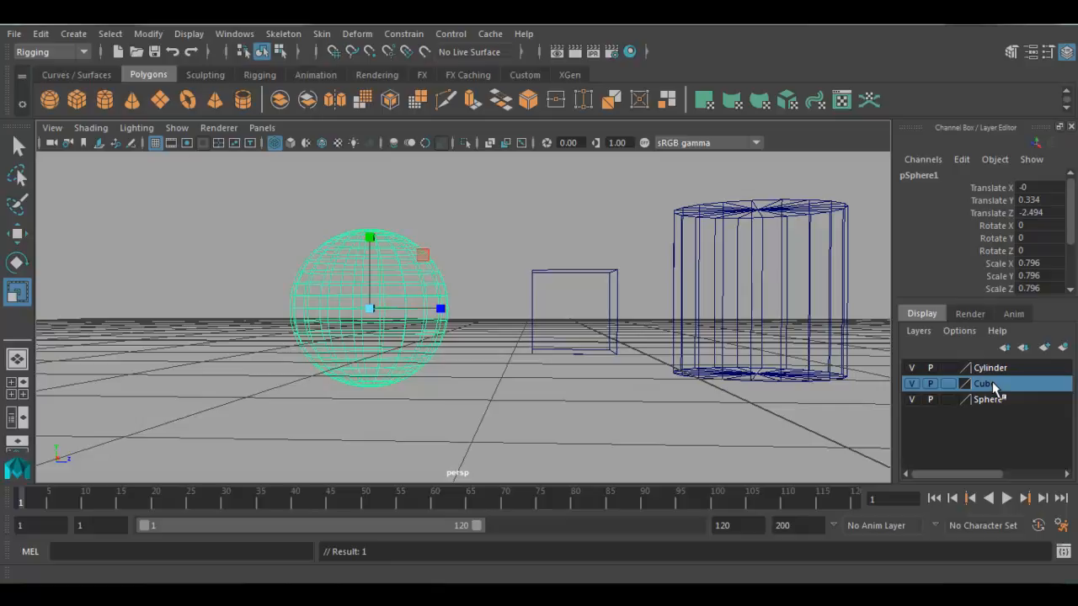
pyautogui.rightClick(992, 383)
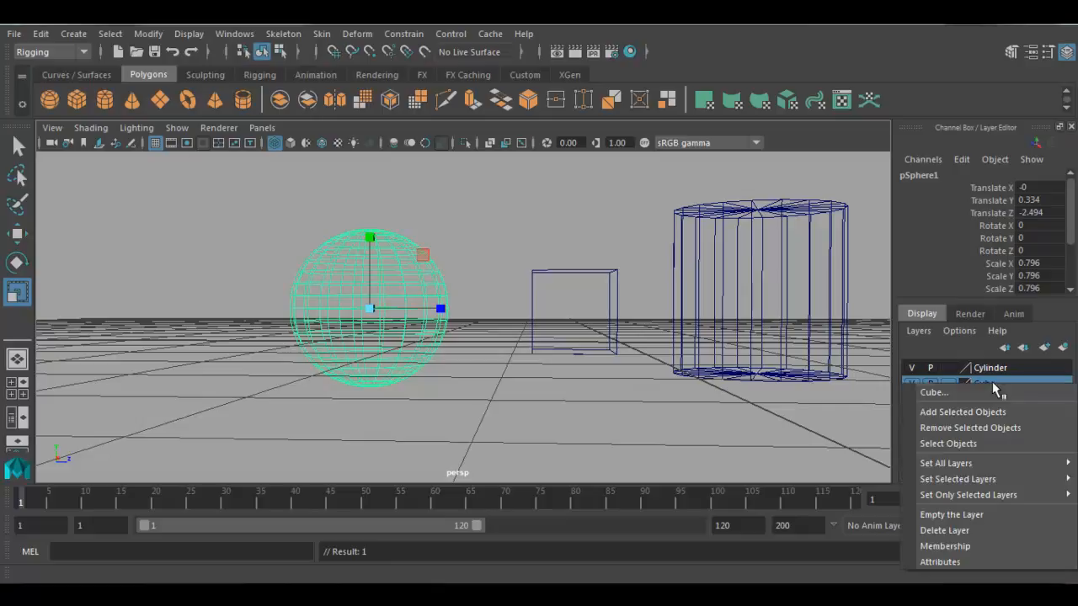
pyautogui.click(974, 515)
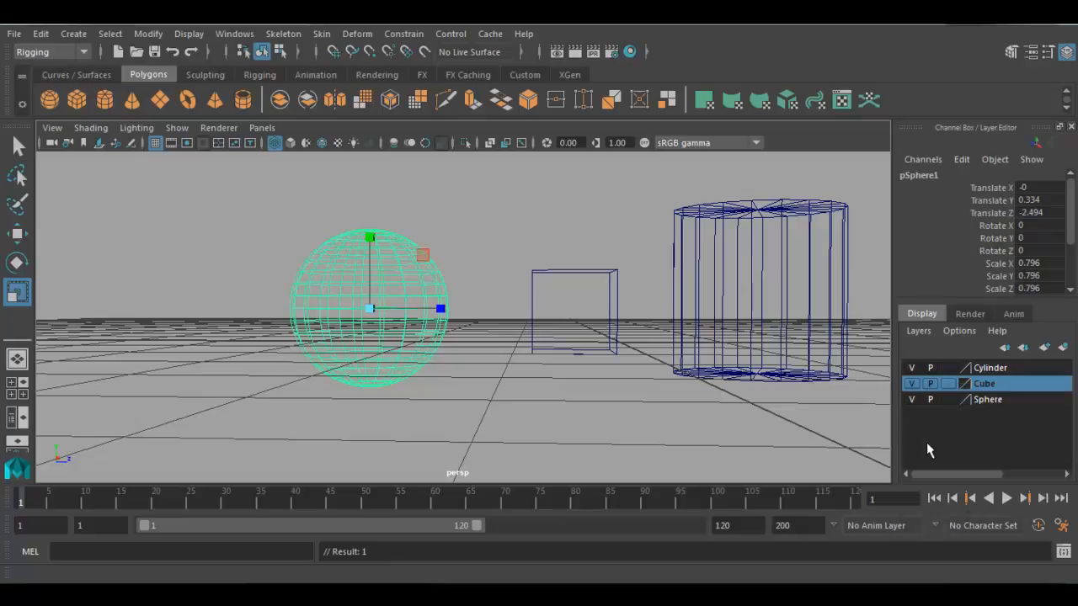
# - Toggle the Cylinder layer's visibility off and on to check that it still controls the cylinder
pyautogui.click(910, 368)
pyautogui.click(909, 367)
pyautogui.click(909, 368)
pyautogui.click(909, 368)
# - Delete all unused display layers, removing the empty Cube and Sphere layers
pyautogui.click(986, 400)
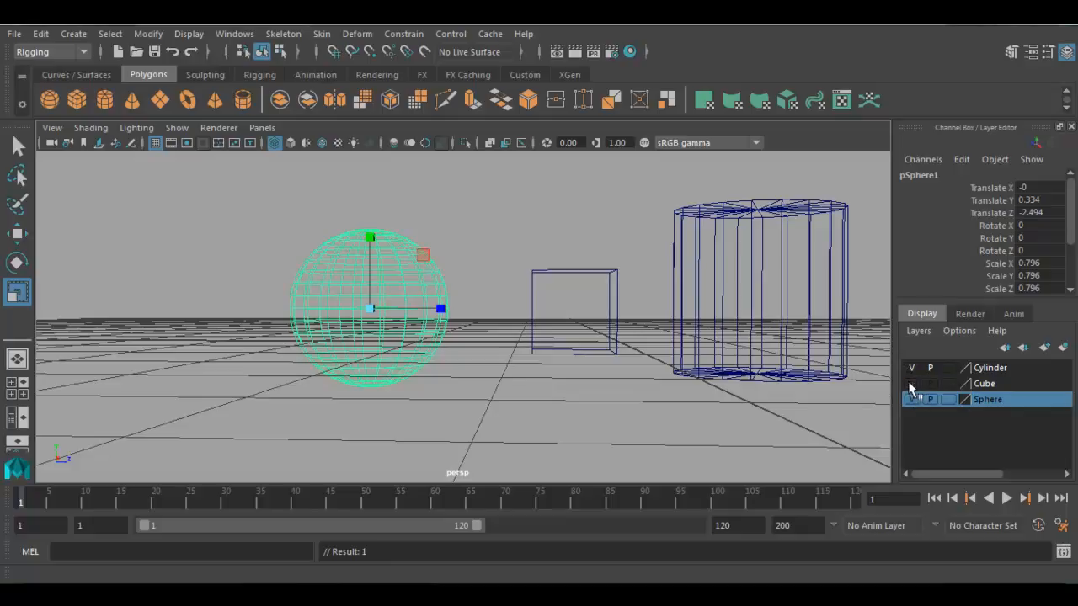
pyautogui.click(993, 385)
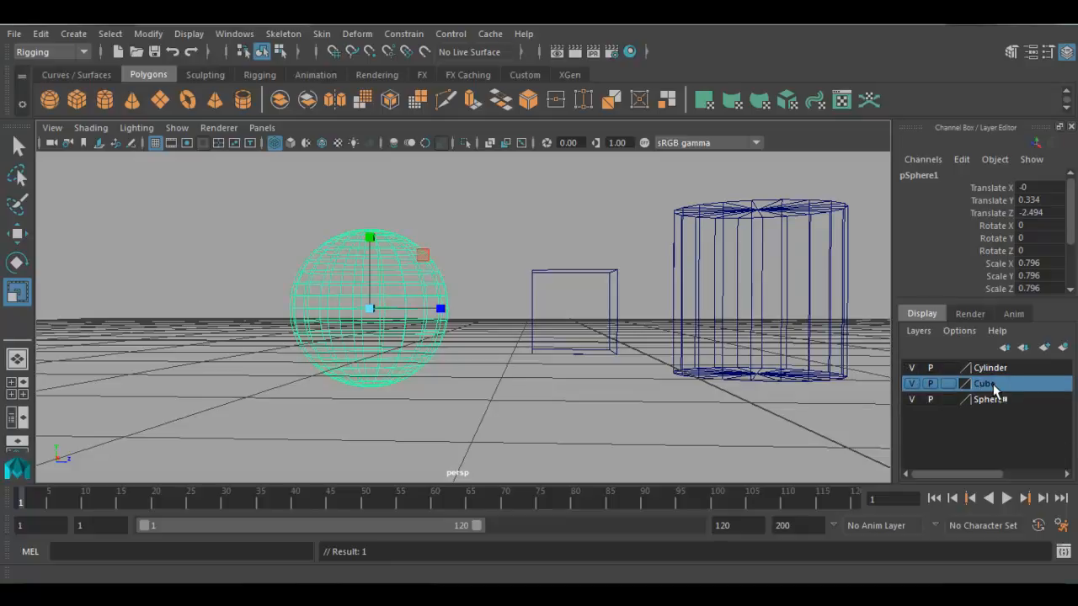
pyautogui.click(917, 332)
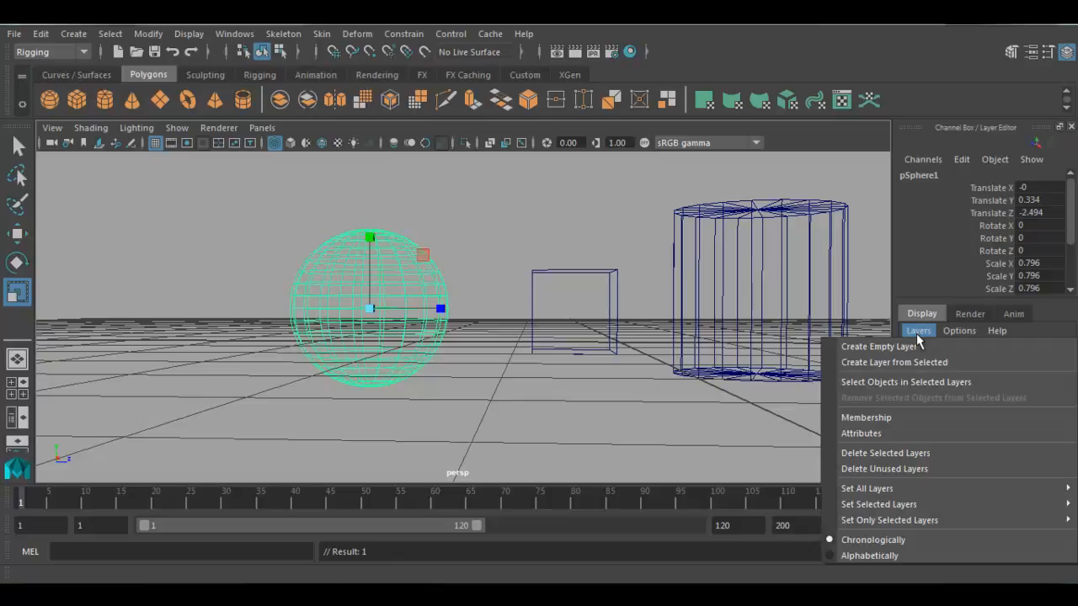
pyautogui.click(949, 469)
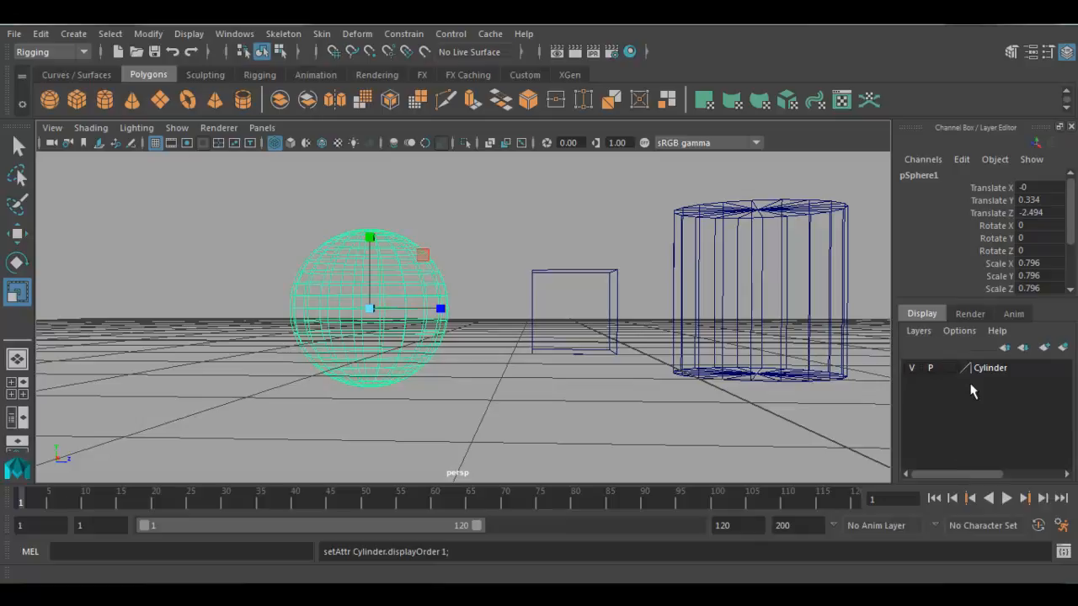
# - Select the remaining Cylinder layer and toggle its visibility to check the cylinder's membership
pyautogui.click(989, 368)
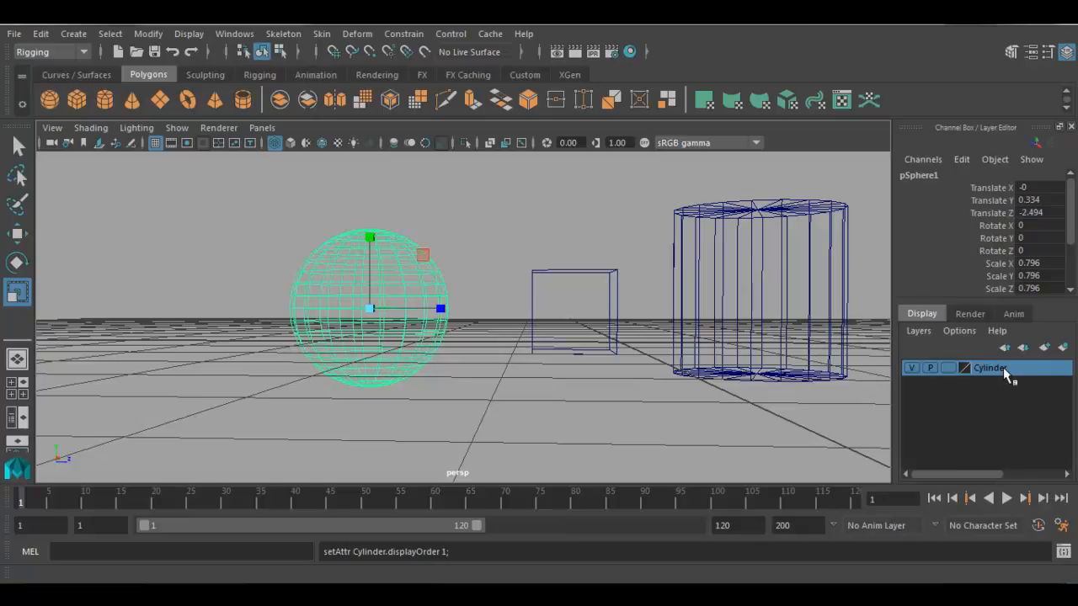
pyautogui.click(910, 368)
pyautogui.click(910, 368)
pyautogui.click(910, 368)
pyautogui.click(909, 368)
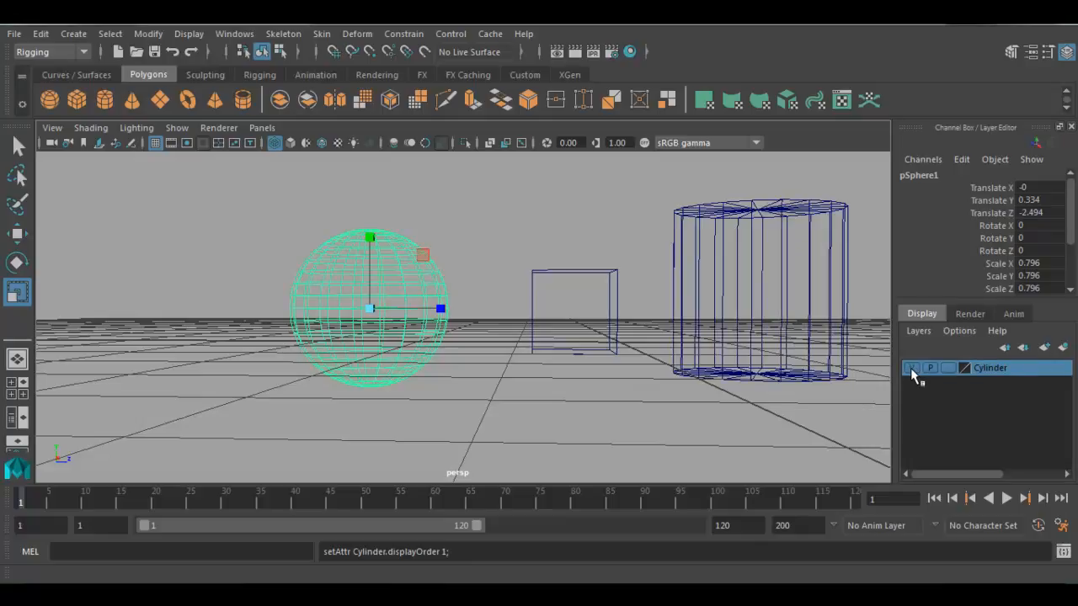